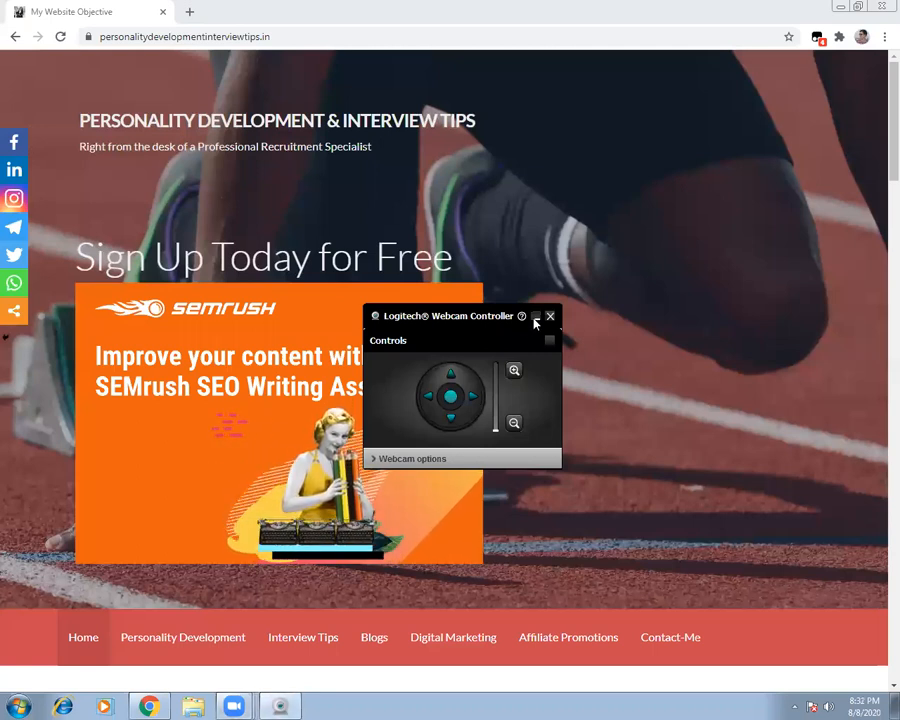
Minimize the Logitech Webcam Controller window to uncover the website's home page.
left_click(535, 318)
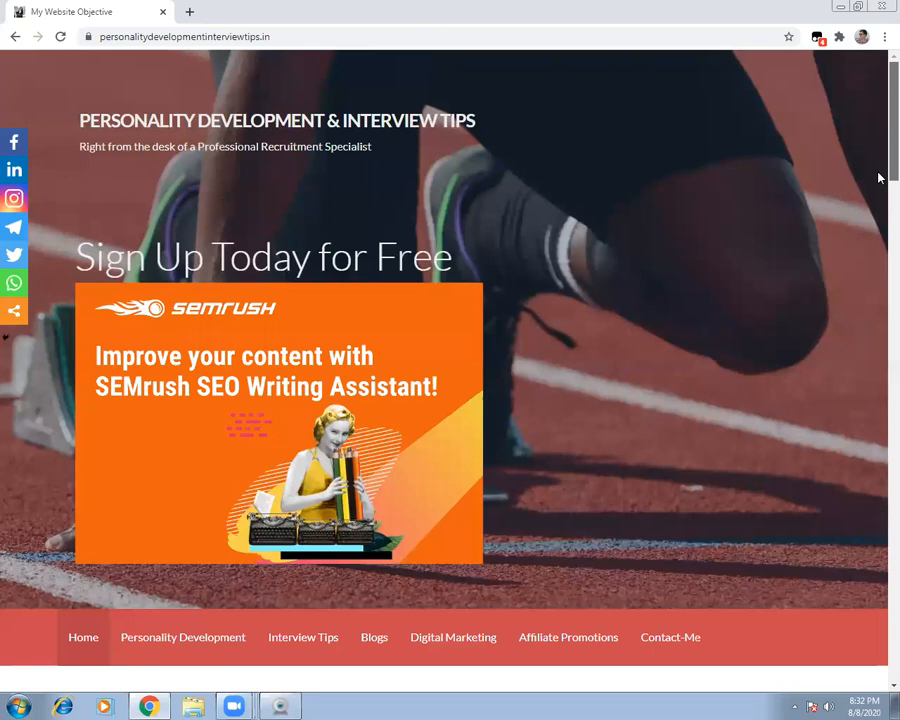
scroll(879, 178, "down", 1)
mouse_move(400, 612)
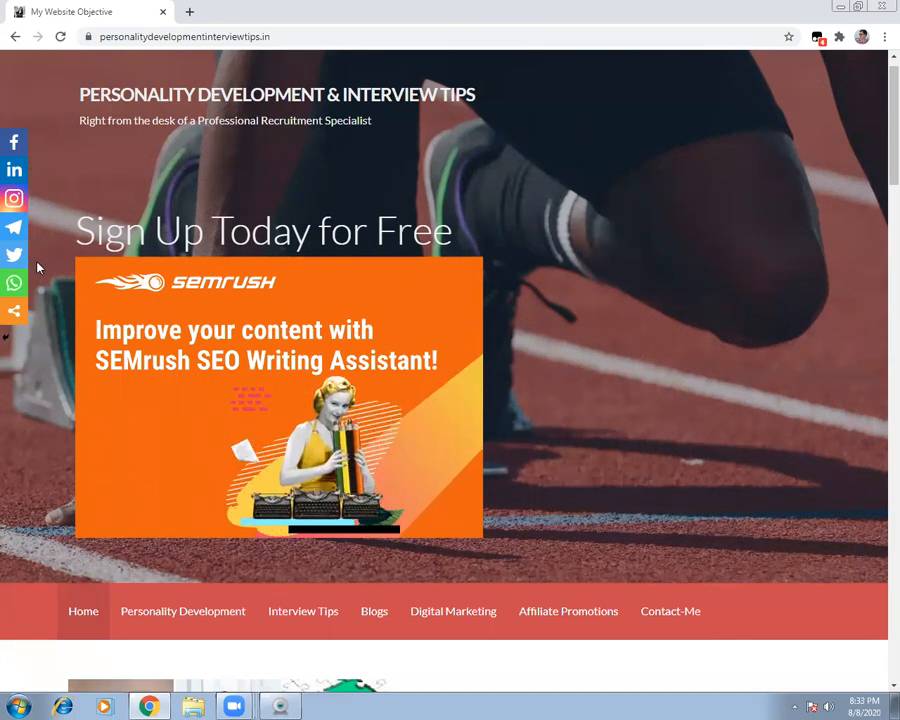
Open the home page's full list of additional sharing services, look through it and close it.
left_click(15, 313)
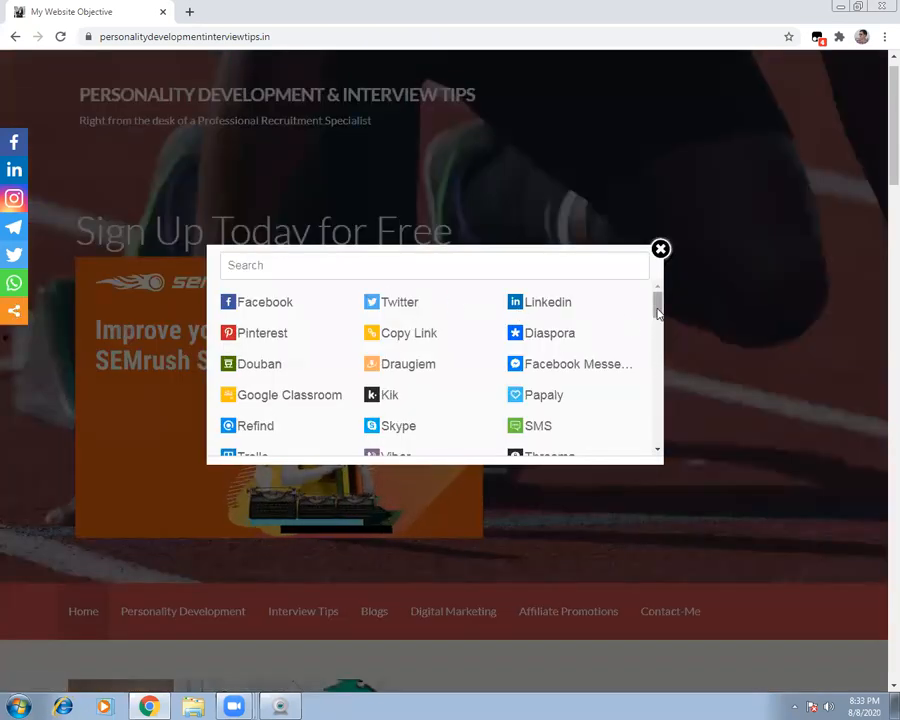
left_click_drag(657, 313, 659, 330)
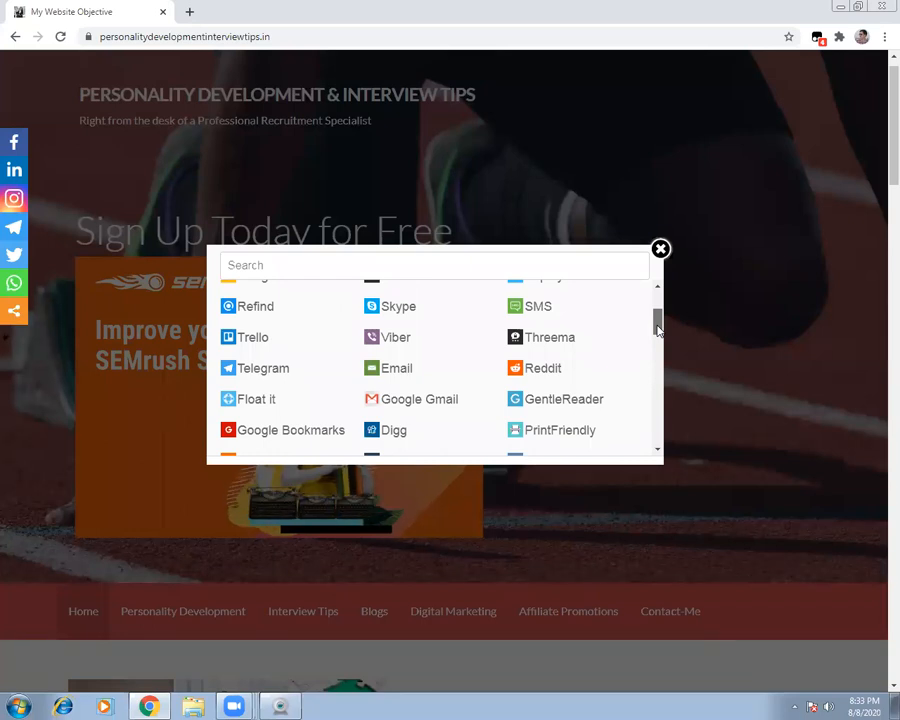
left_click_drag(658, 331, 658, 345)
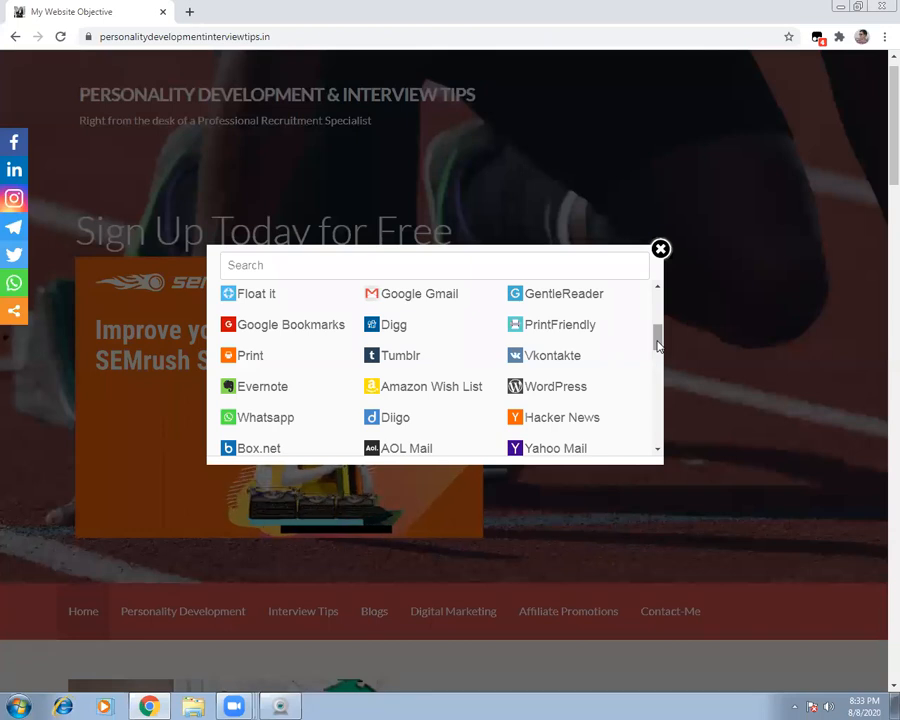
left_click_drag(658, 345, 658, 367)
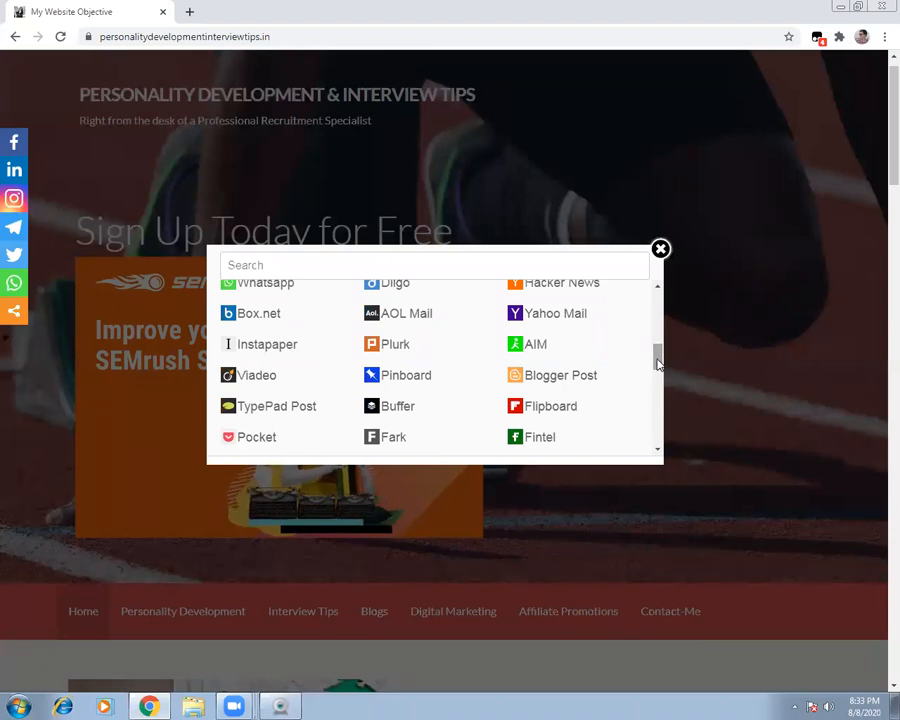
left_click_drag(657, 362, 657, 366)
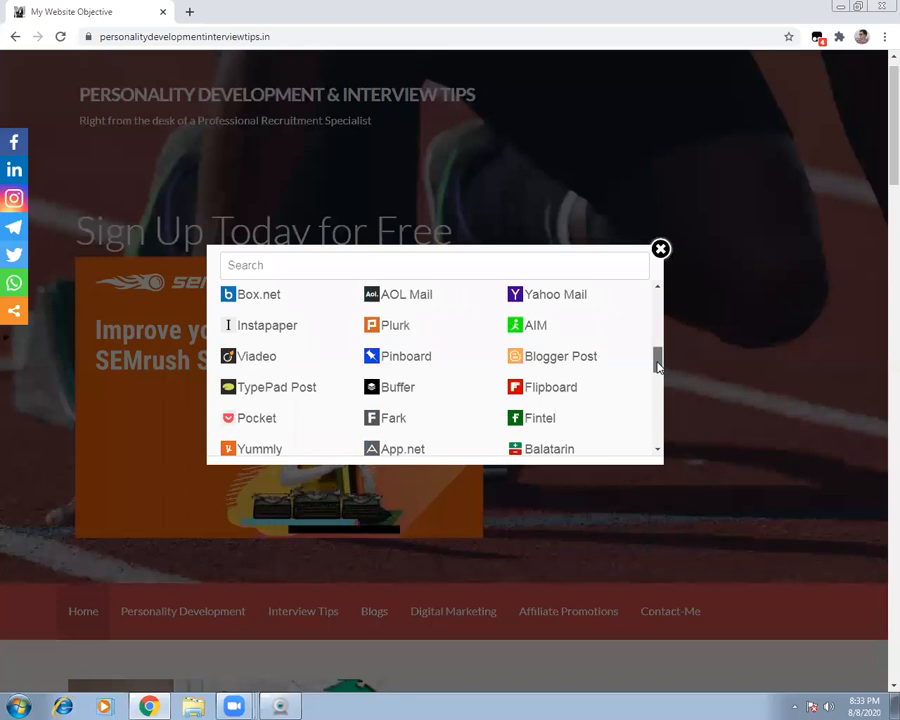
left_click_drag(657, 366, 657, 393)
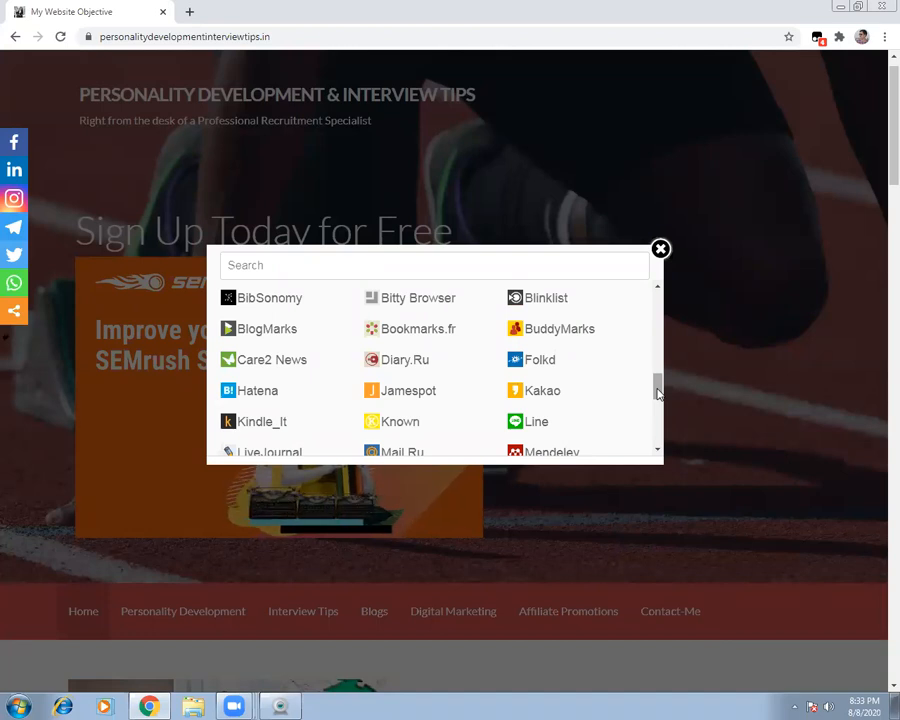
left_click(660, 250)
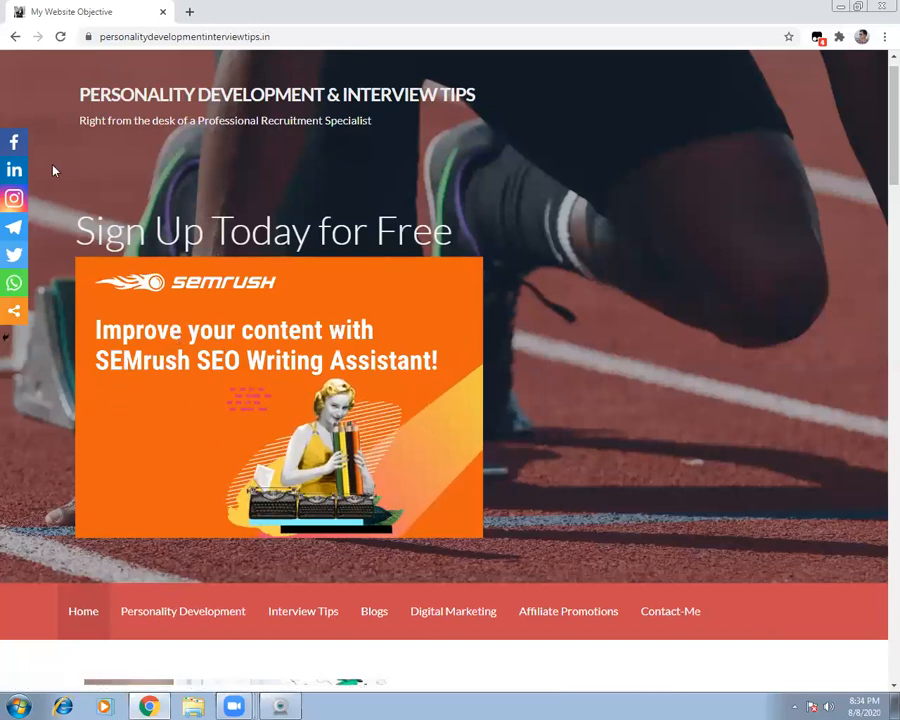
Open the home page's Facebook share window, review the posting options and close it without posting.
left_click(15, 144)
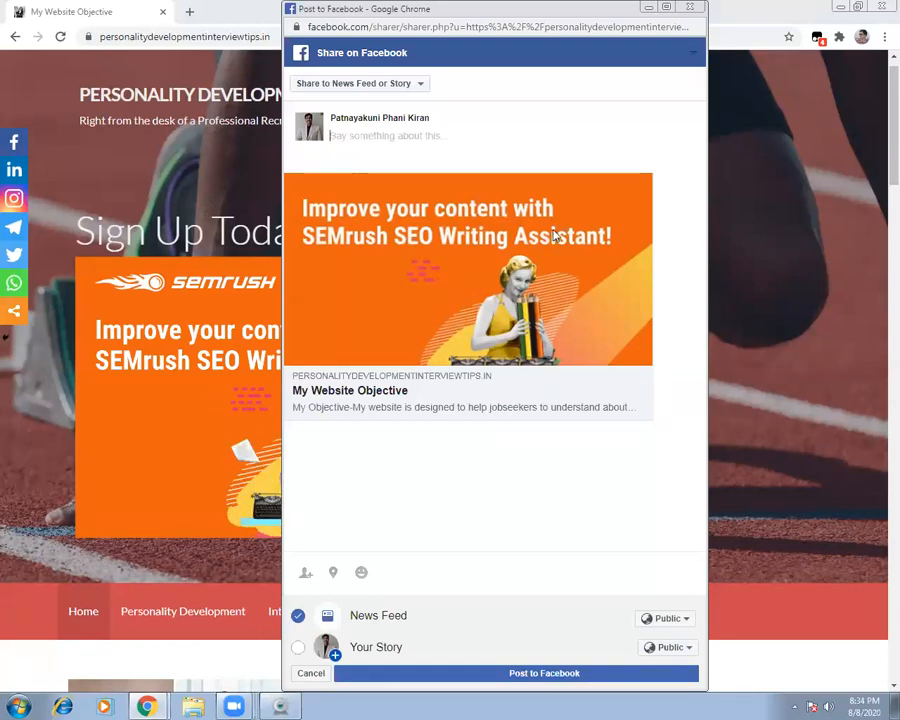
left_click(879, 163)
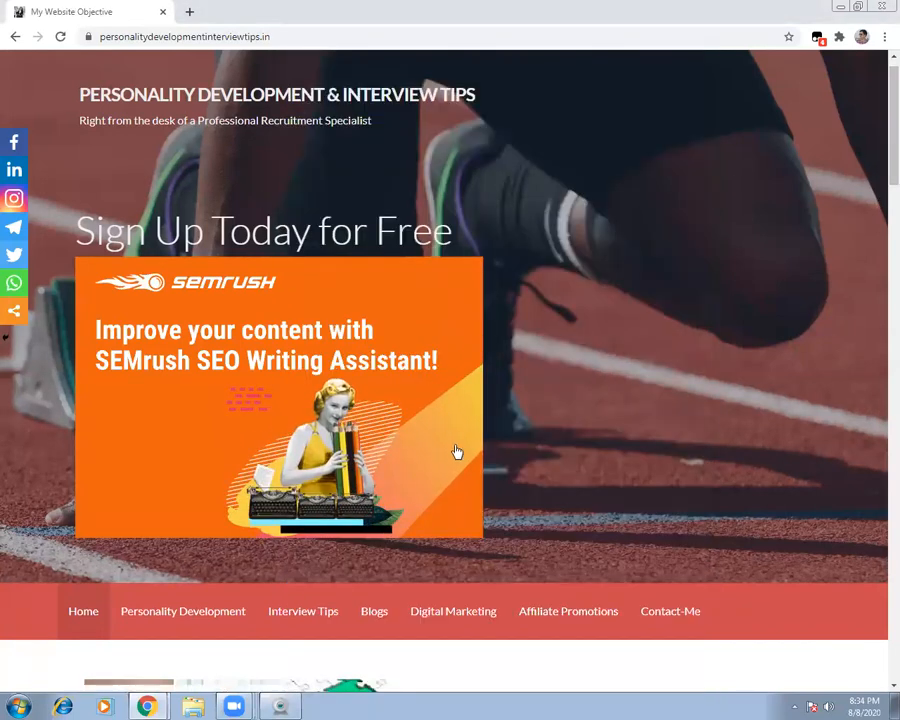
left_click(14, 146)
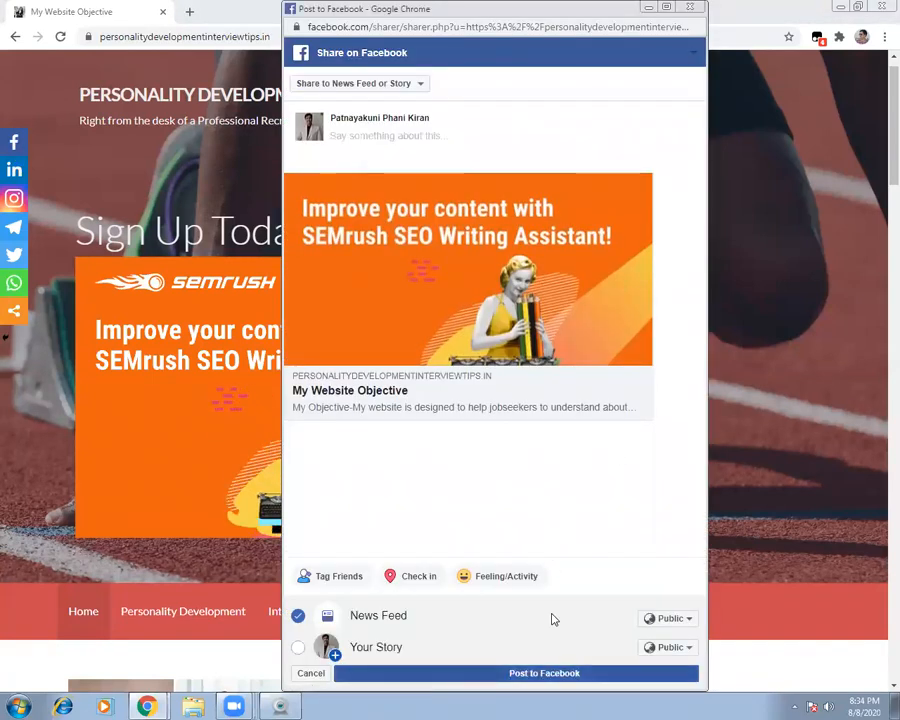
left_click(880, 177)
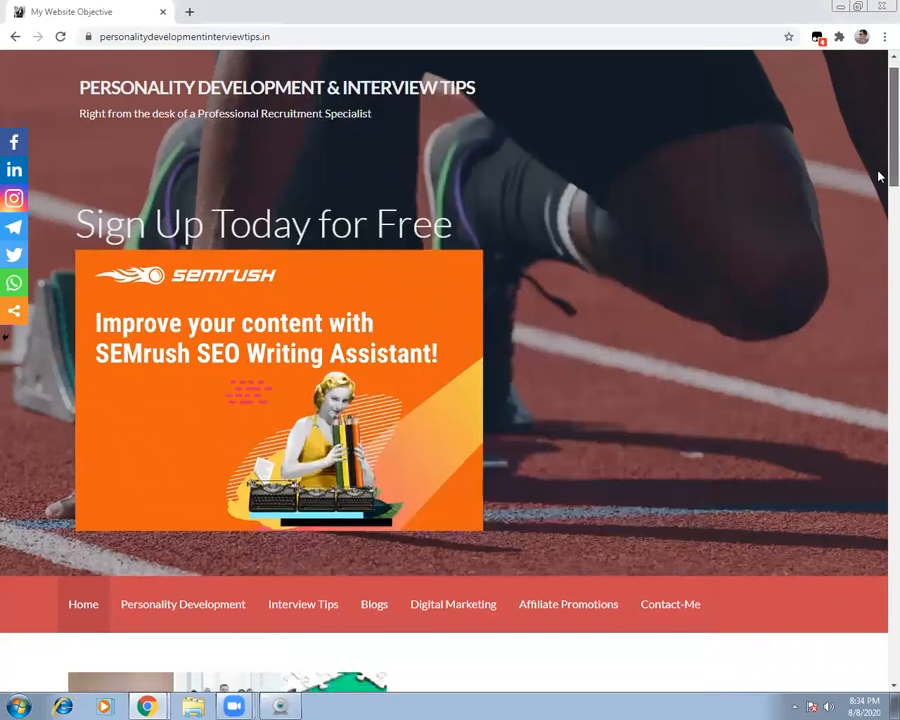
scroll(880, 177, "down", 1)
scroll(240, 190, "down", 1)
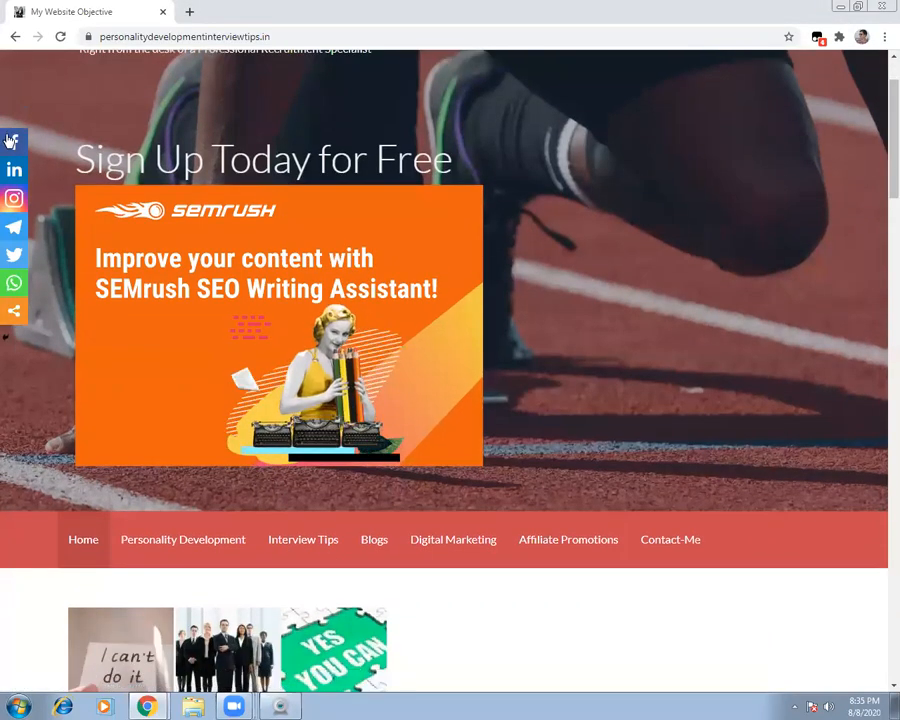
left_click(11, 141)
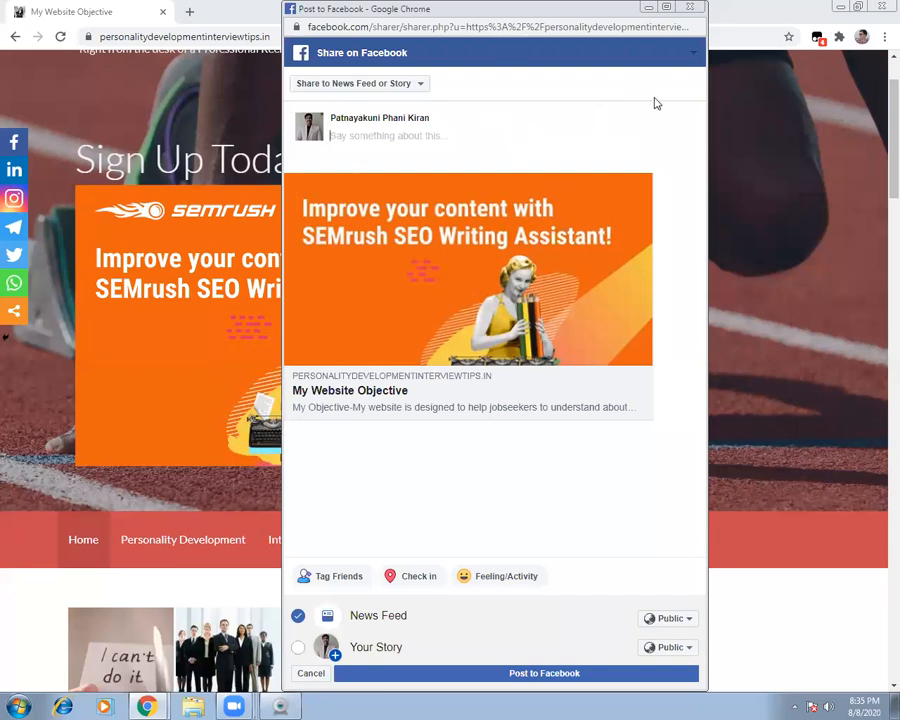
left_click(690, 8)
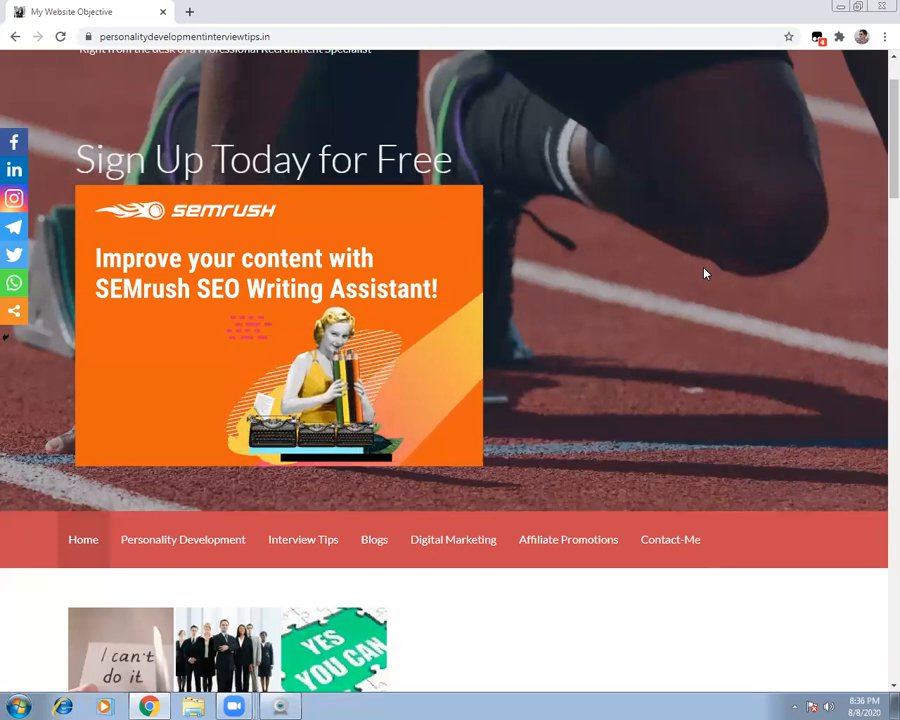
View the home page's LinkedIn share window and close it without sharing, and look over the page's upper section.
left_click(18, 173)
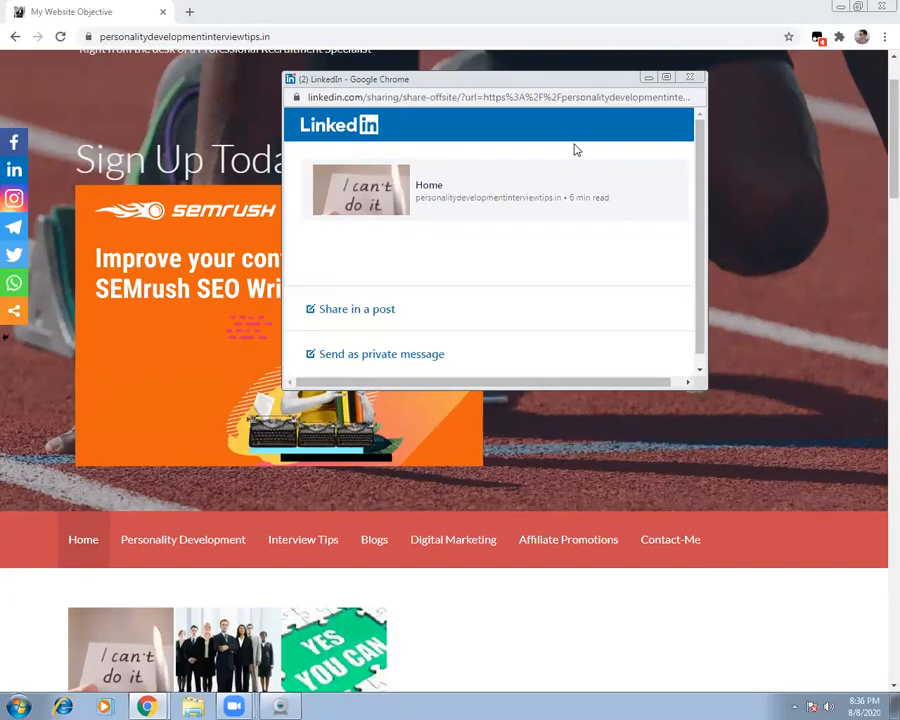
left_click(689, 77)
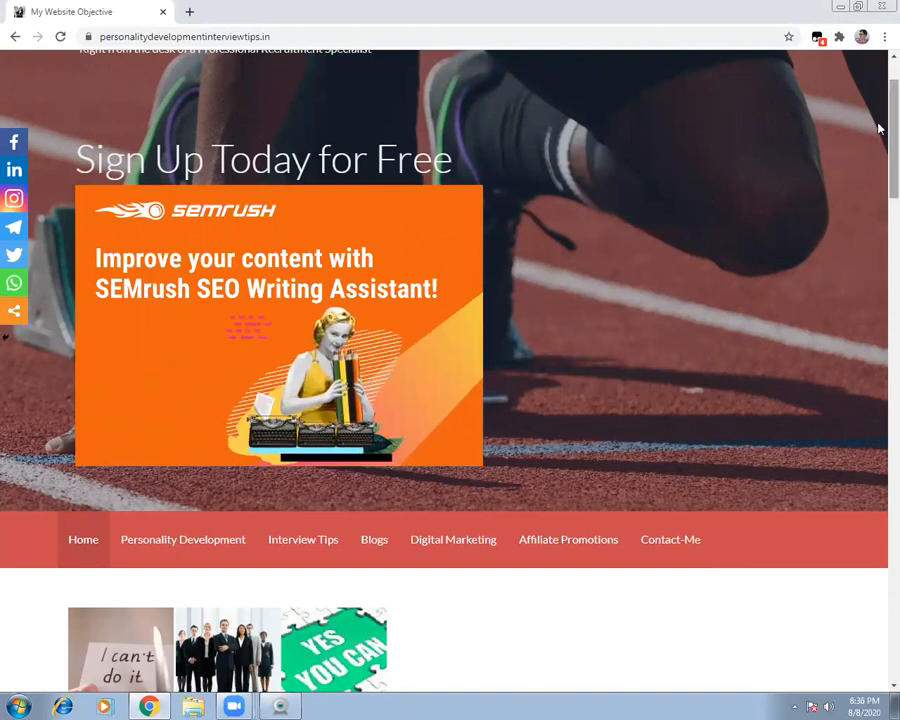
scroll(879, 130, "down", 1)
scroll(879, 133, "down", 1)
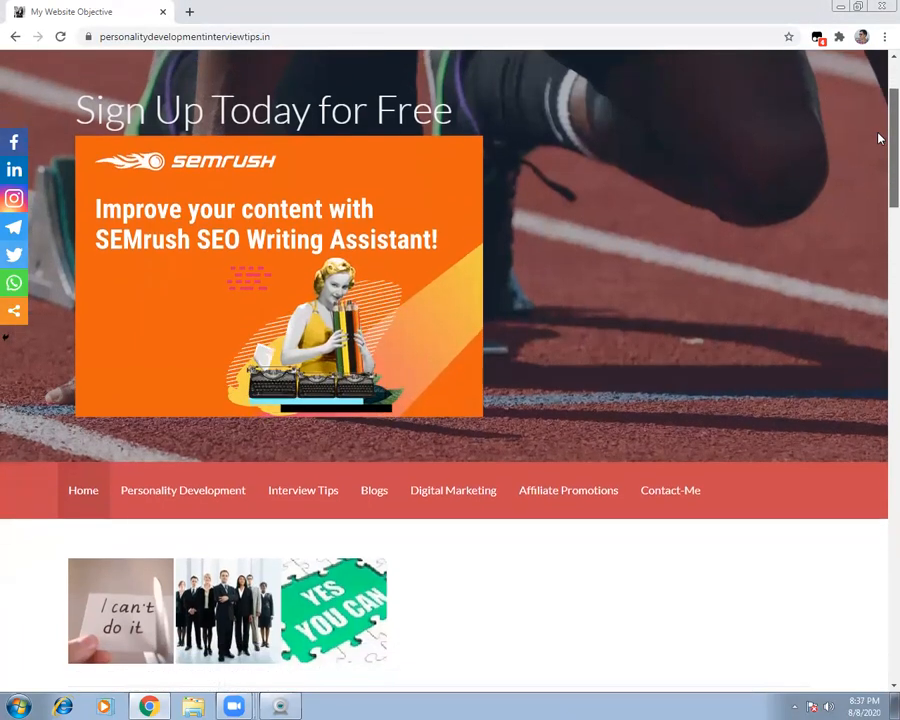
scroll(879, 148, "down", 1)
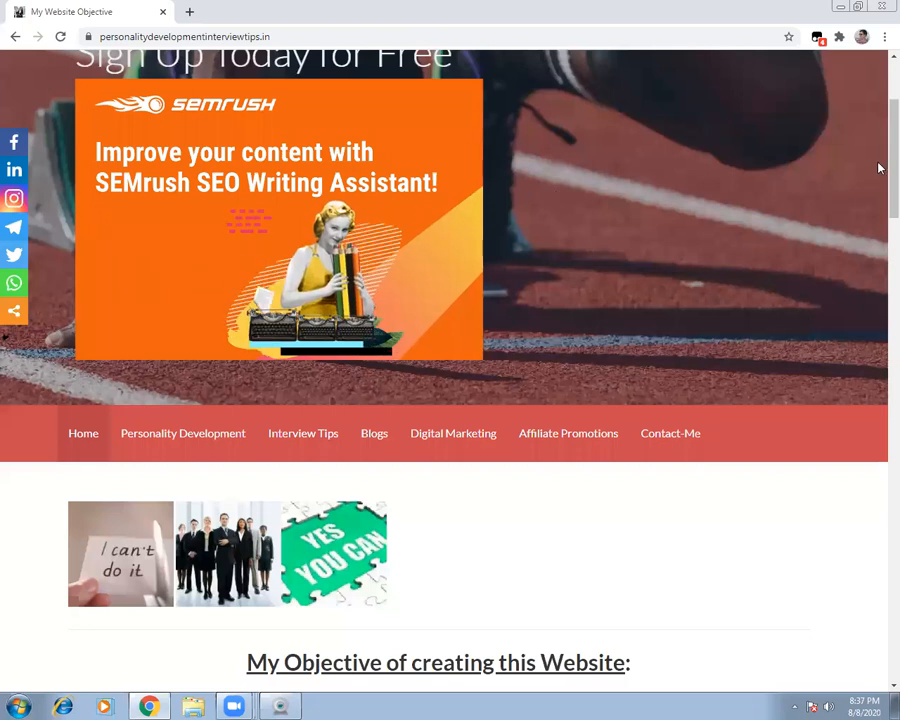
left_click_drag(880, 163, 880, 134)
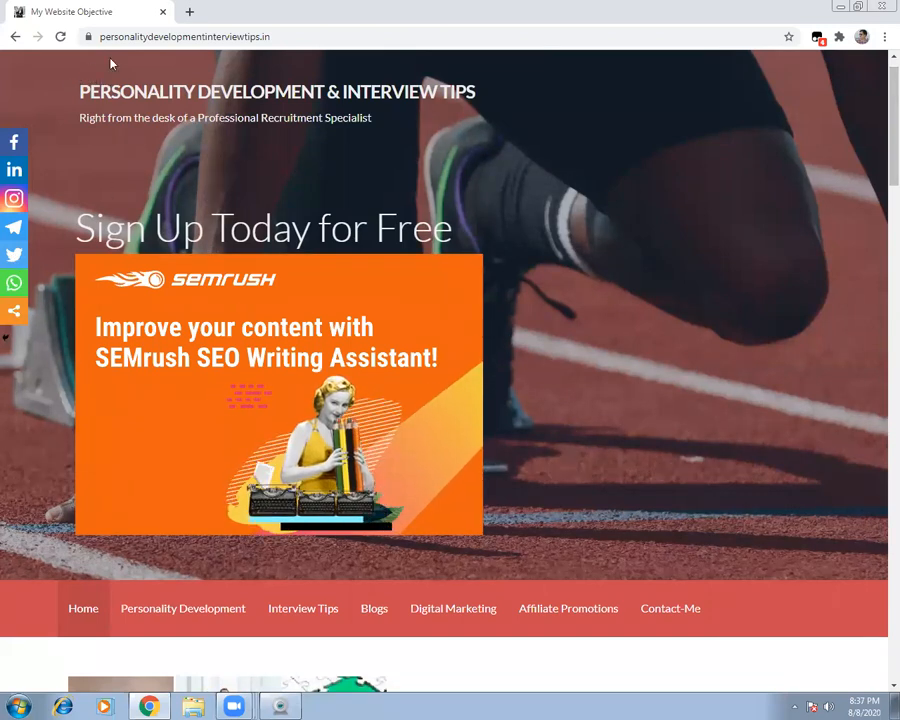
Open the site's WordPress login page by extending the website address with /admin.
left_click(287, 30)
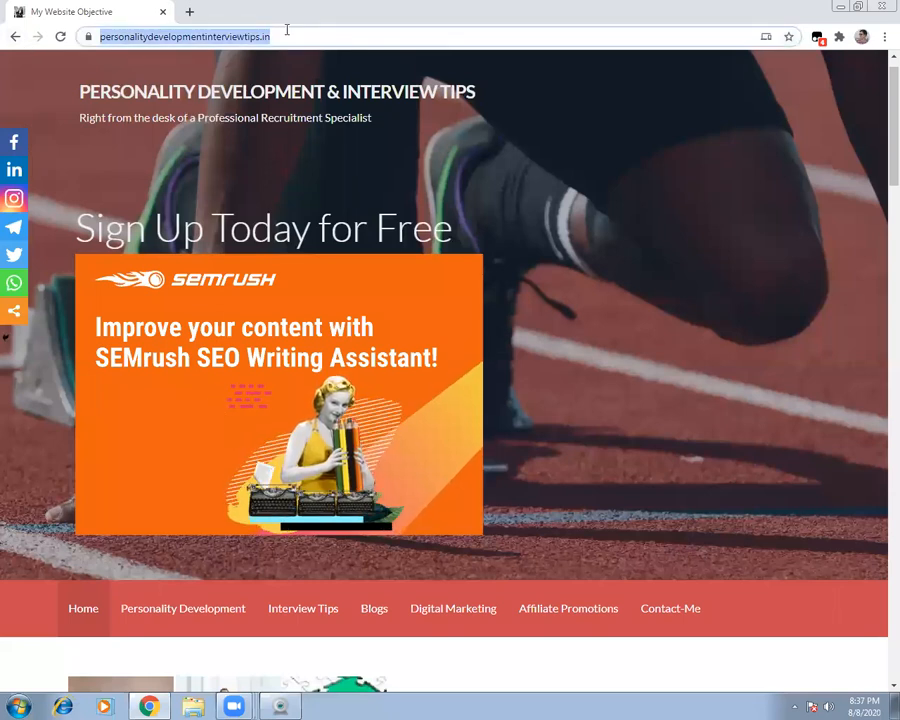
left_click(286, 36)
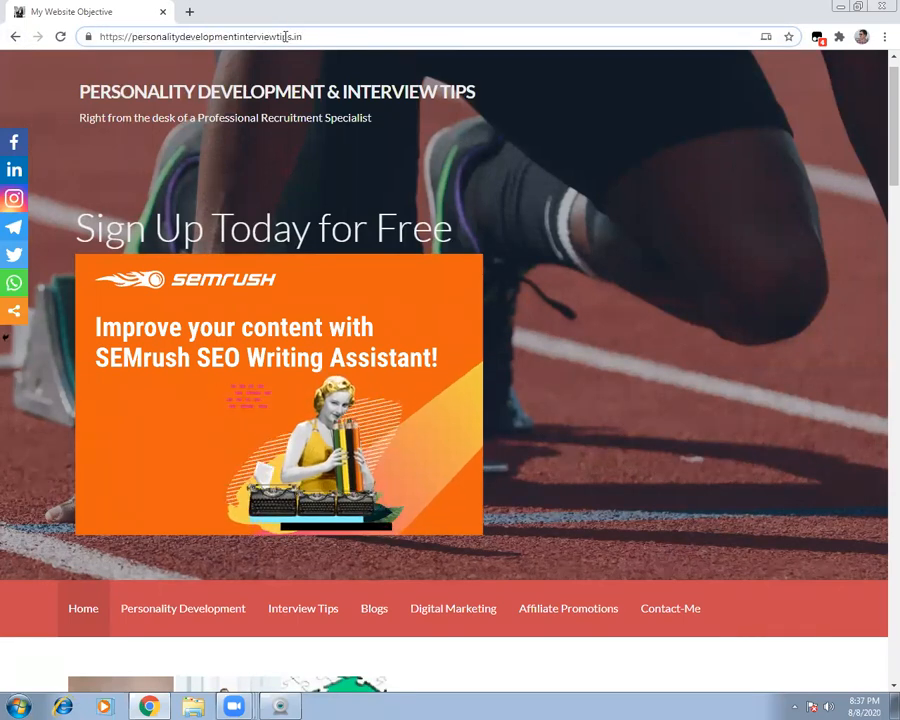
type("/a")
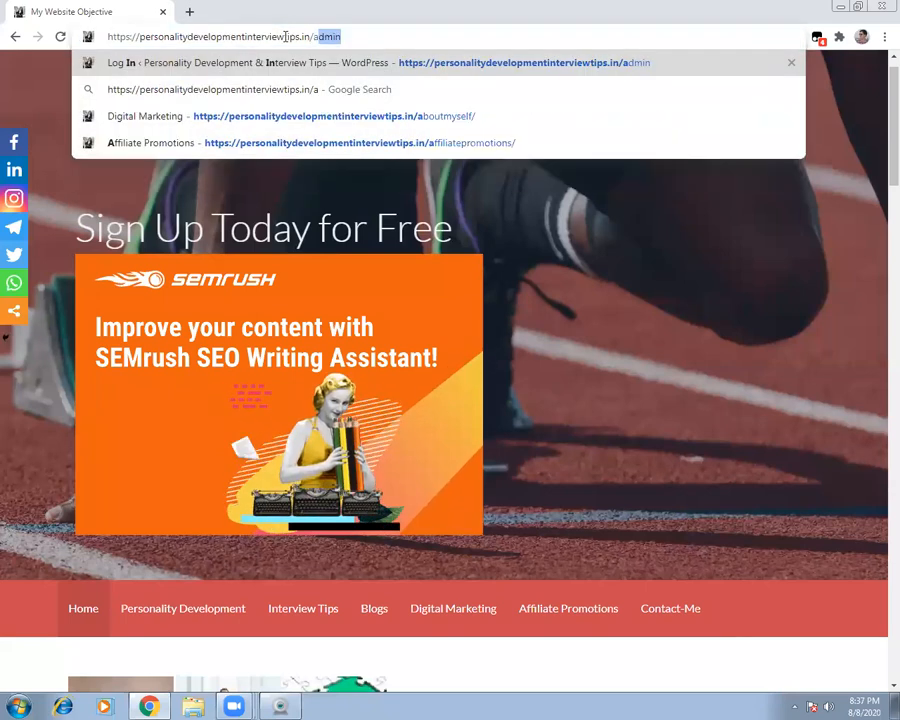
key("Return")
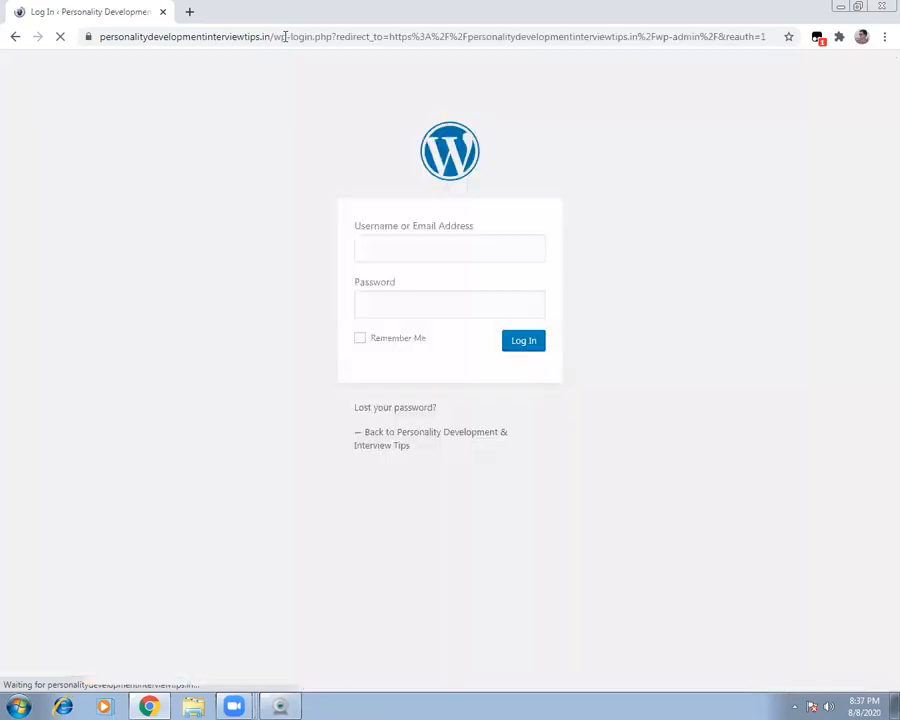
Log in to the WordPress admin area with the saved account username and the account password.
left_click(413, 238)
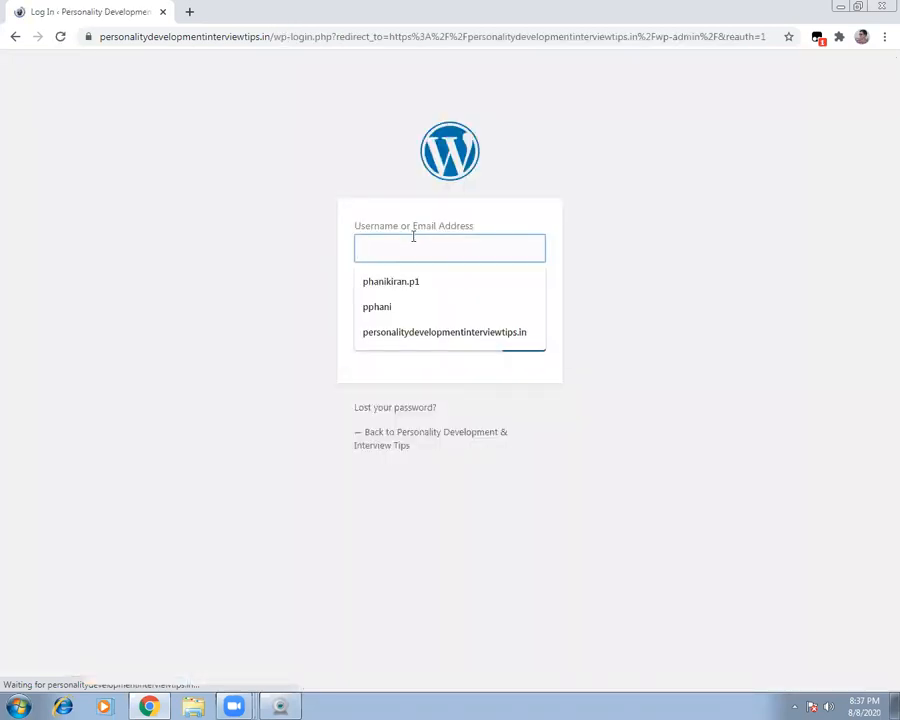
left_click(406, 282)
left_click(396, 305)
type("•••••")
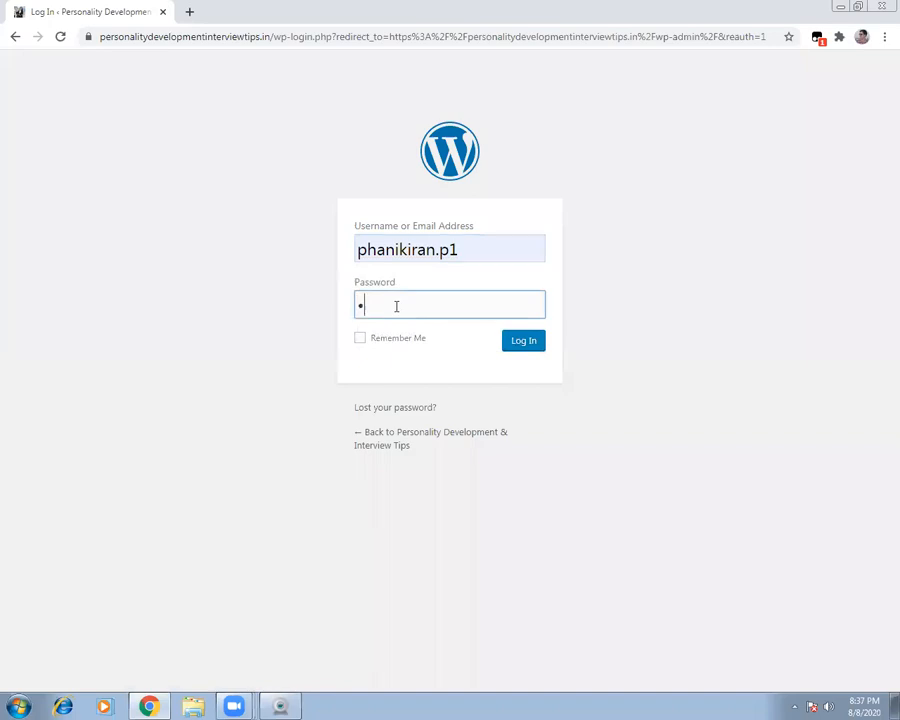
type("••••")
left_click(522, 347)
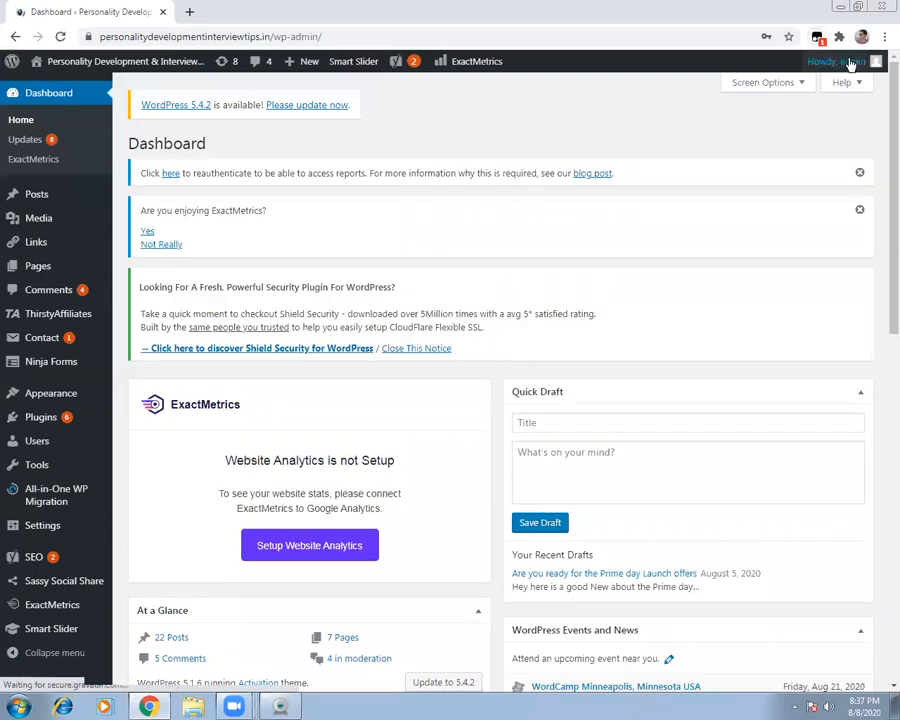
Open the Sassy Social Share plugin's settings page from the WordPress dashboard.
mouse_move(835, 62)
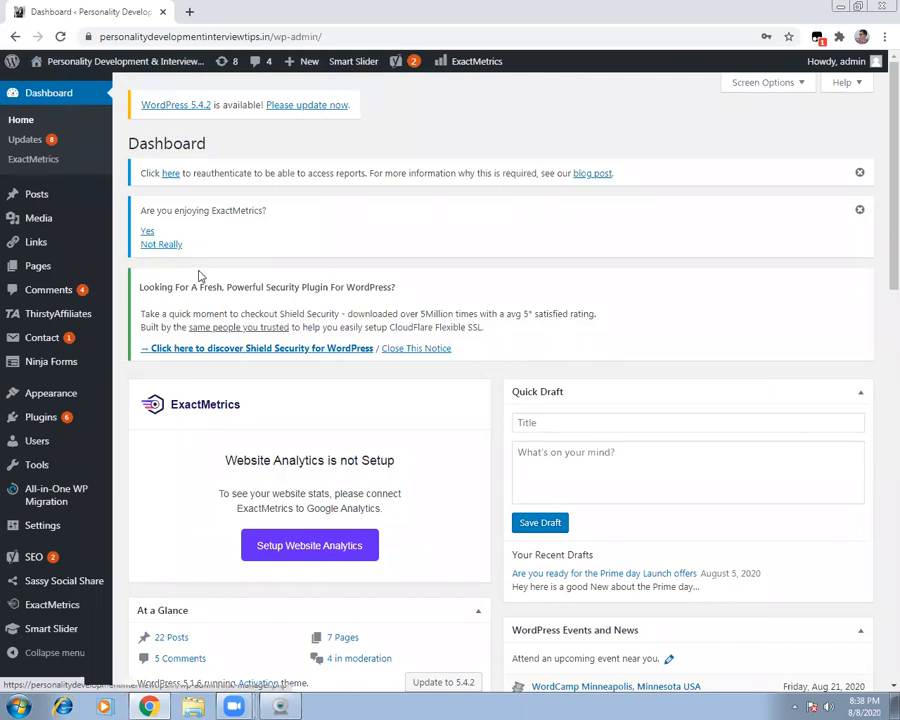
mouse_move(101, 535)
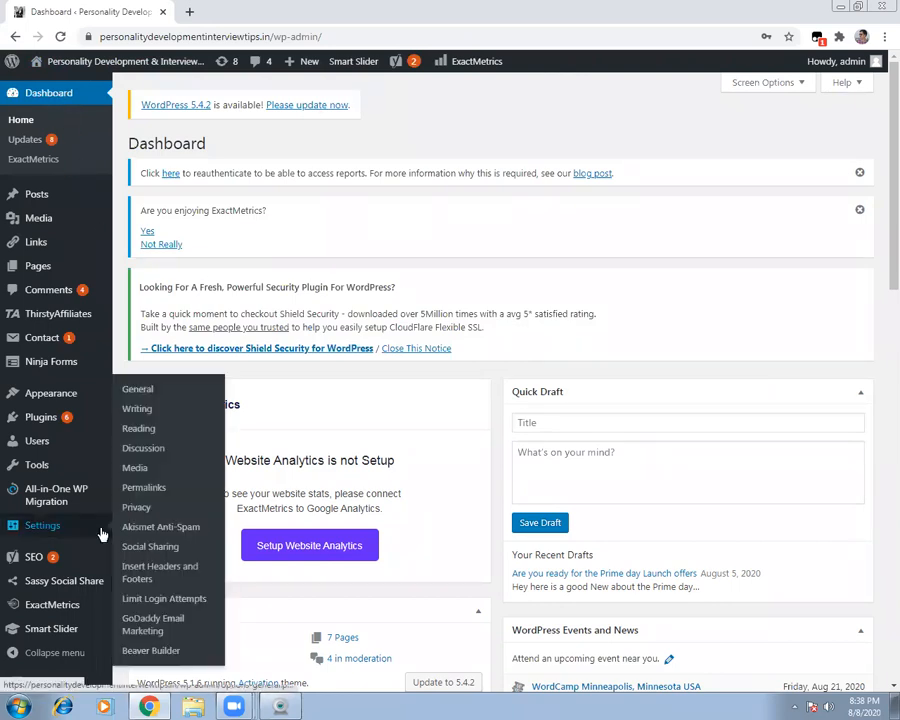
mouse_move(59, 582)
left_click(61, 582)
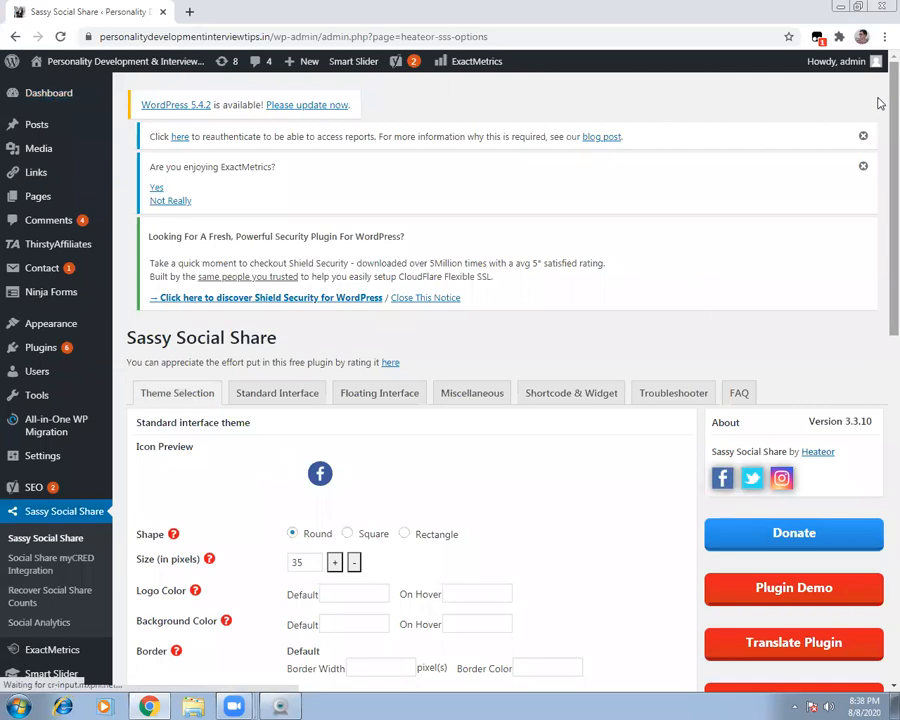
Try the Square and Rectangle shapes for the standard interface icon and return the shape to Round.
scroll(879, 116, "down", 2)
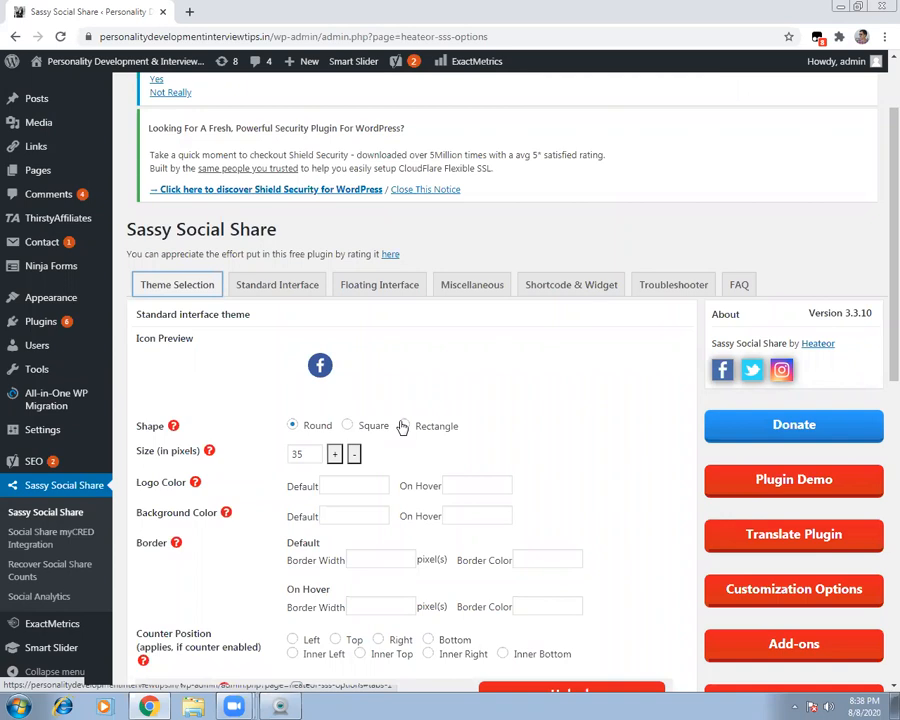
left_click(347, 425)
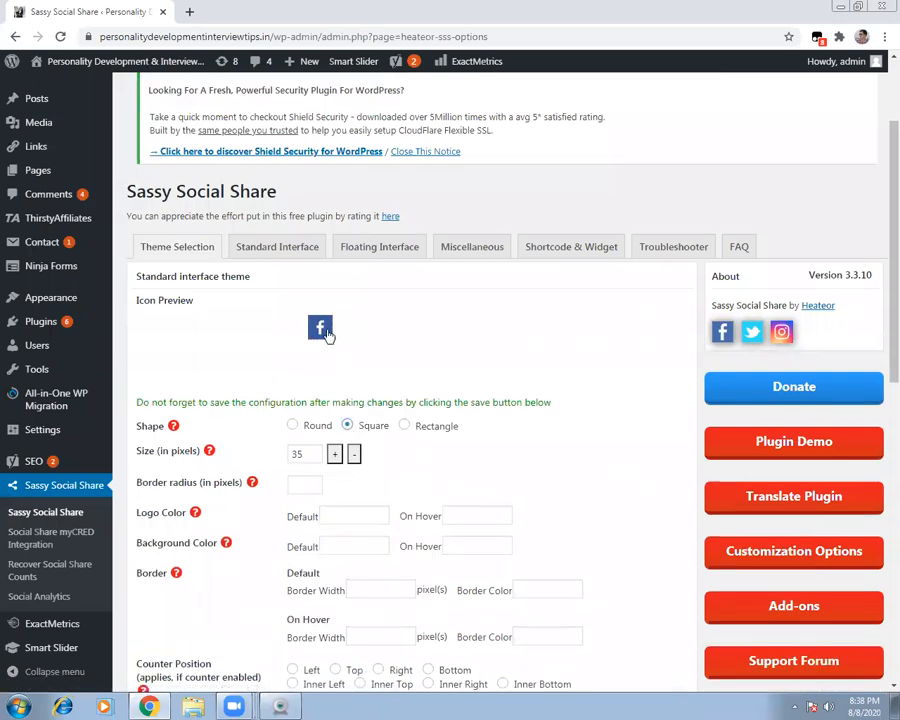
left_click(405, 425)
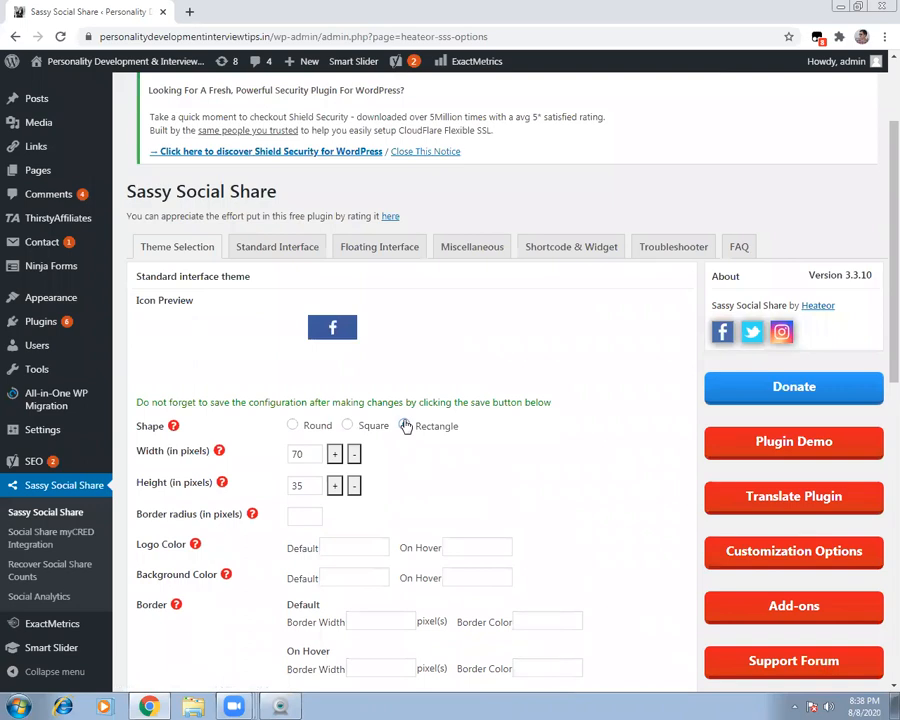
left_click(293, 426)
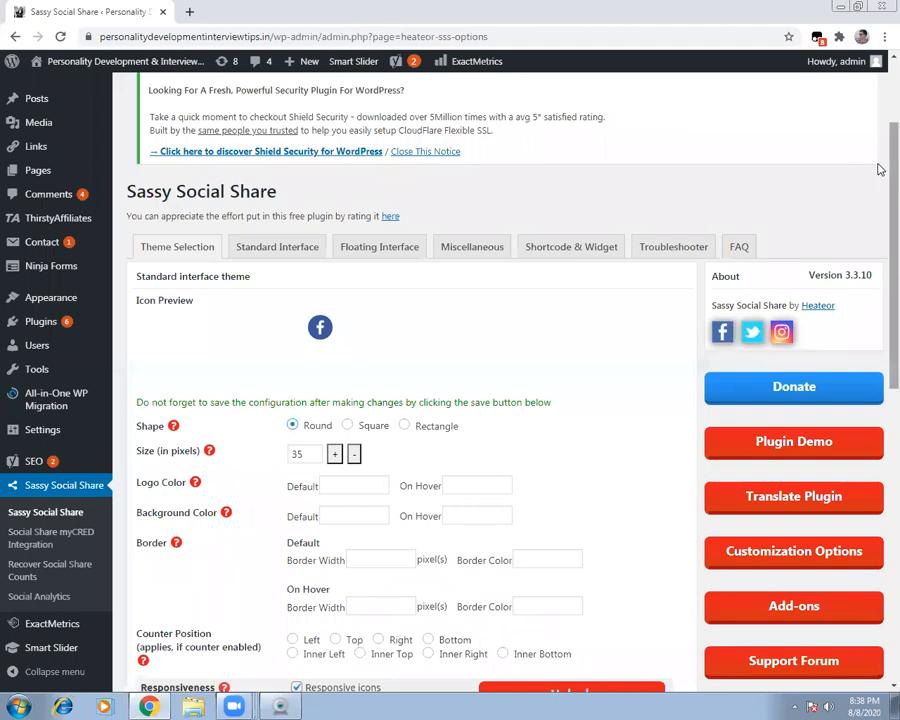
Review the standard and floating interface theme options, from icon shape and size to counter position.
scroll(880, 171, "down", 3)
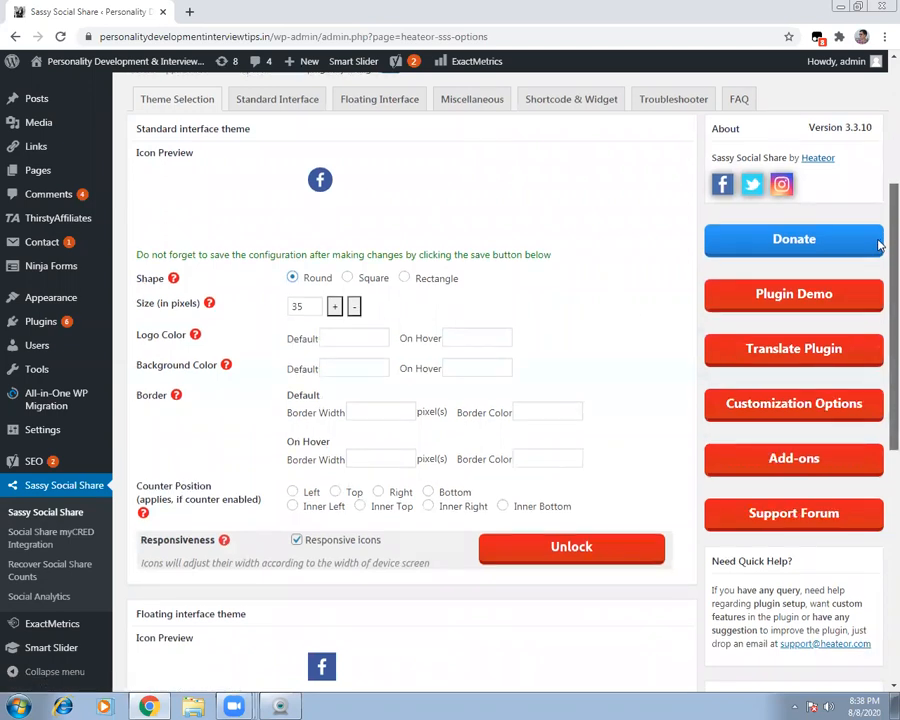
scroll(878, 252, "down", 1)
scroll(878, 271, "down", 1)
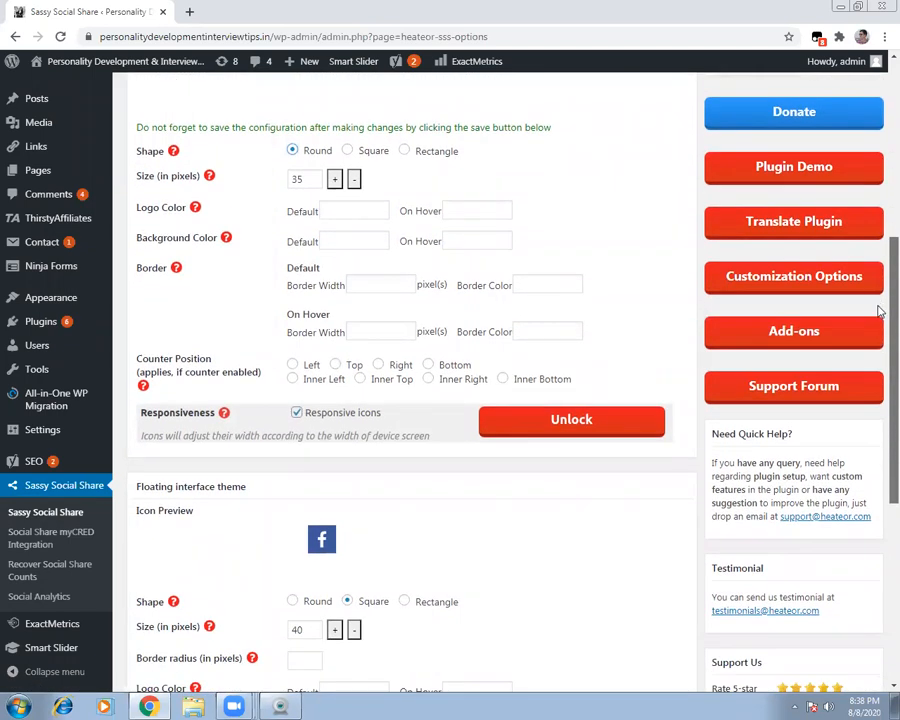
scroll(878, 312, "down", 3)
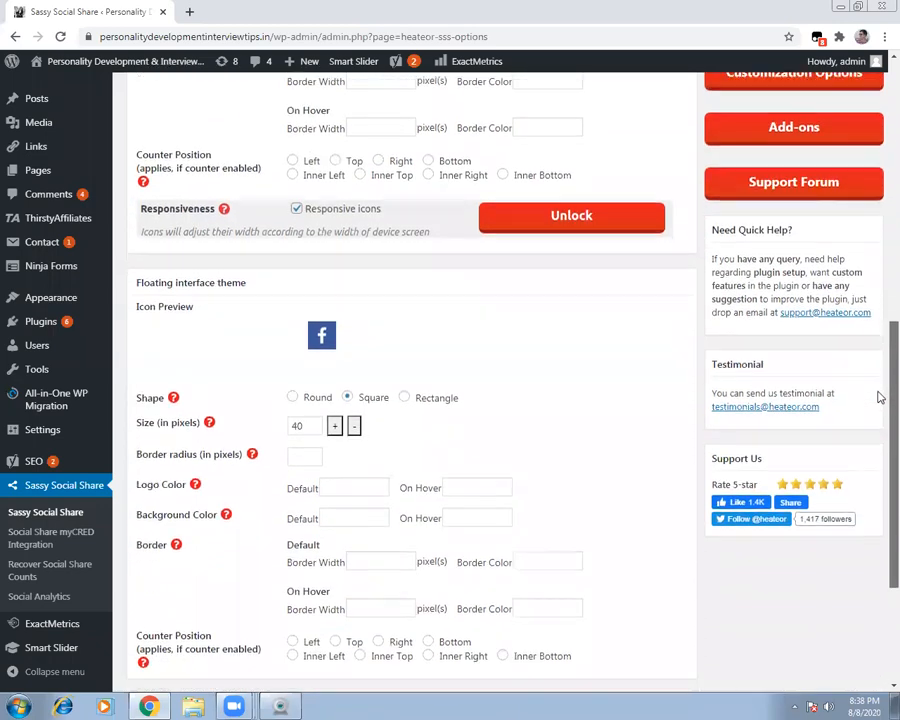
scroll(878, 420, "down", 3)
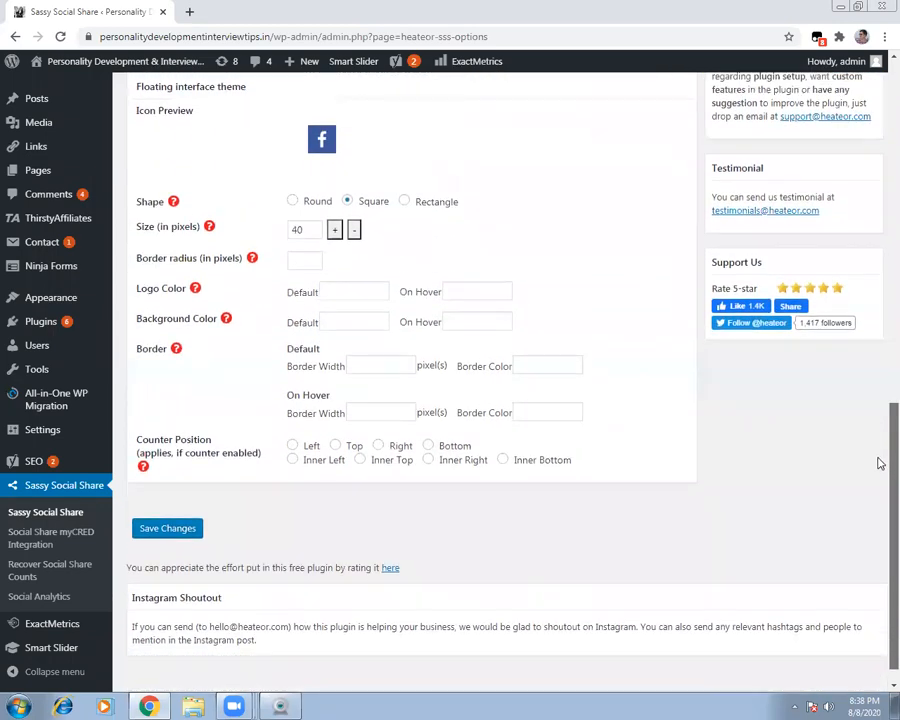
scroll(877, 470, "down", 1)
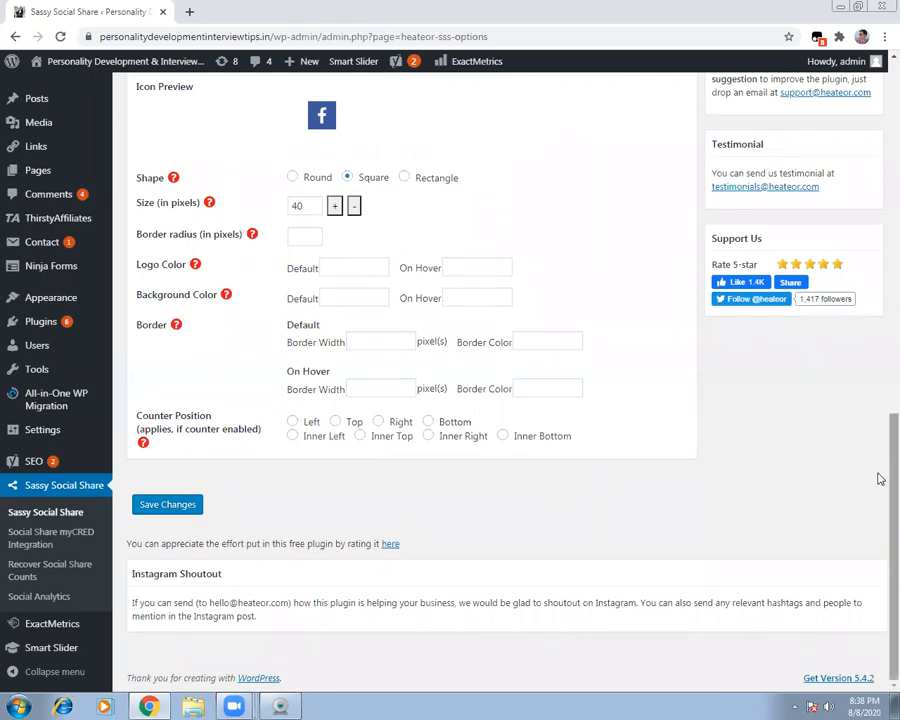
scroll(878, 420, "up", 4)
scroll(878, 347, "up", 4)
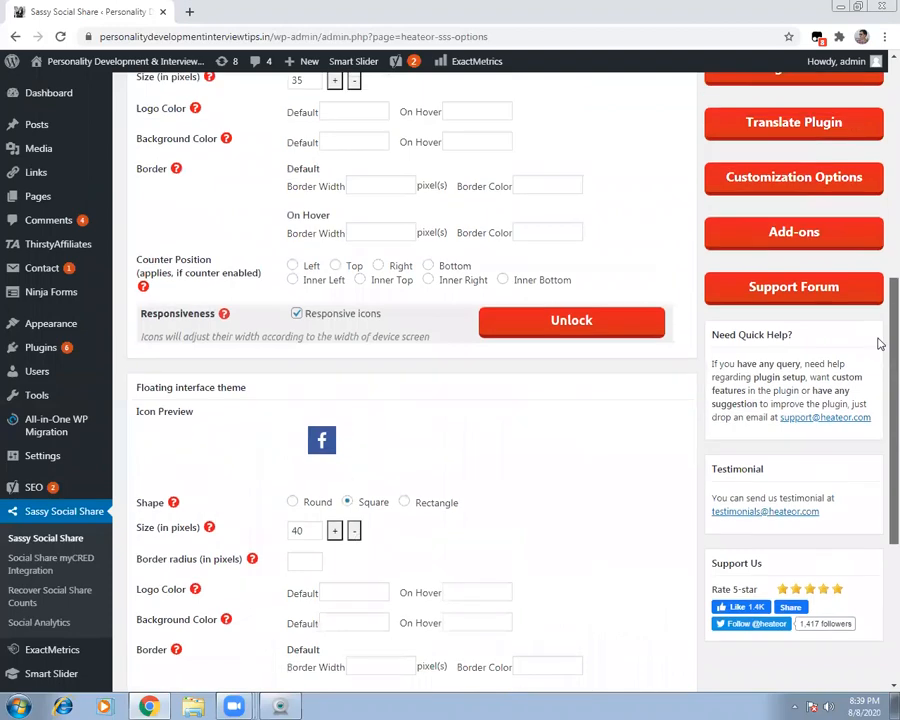
scroll(866, 184, "up", 2)
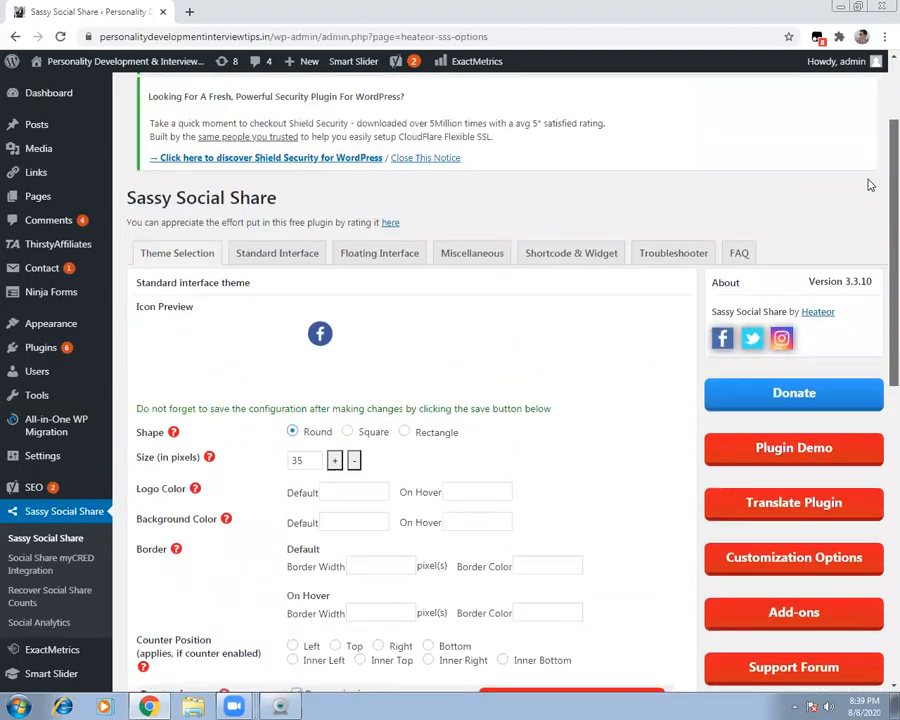
scroll(874, 244, "down", 4)
scroll(878, 271, "down", 3)
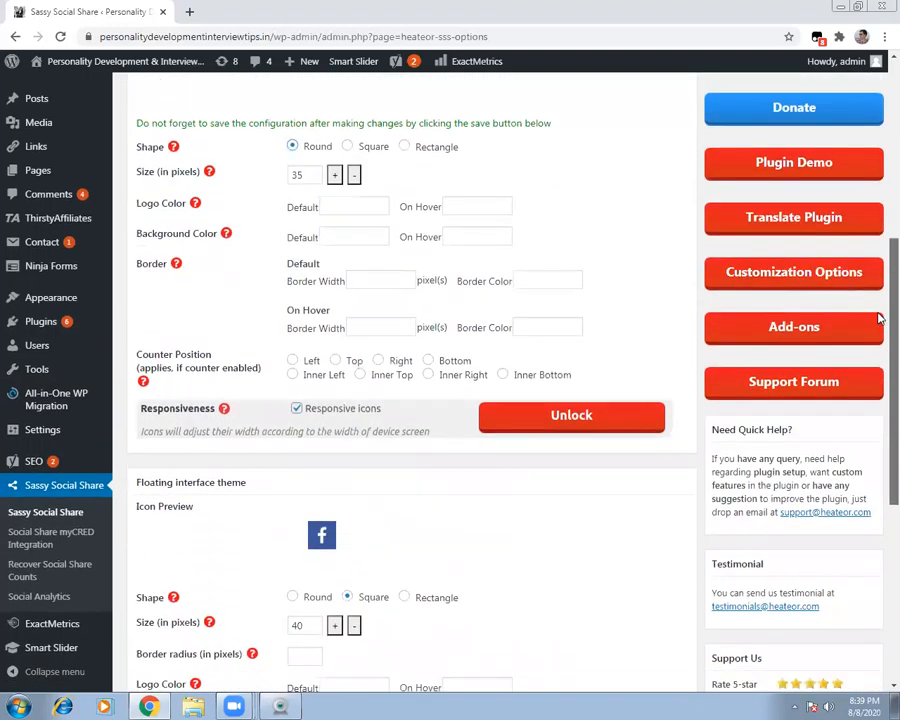
scroll(880, 388, "down", 1)
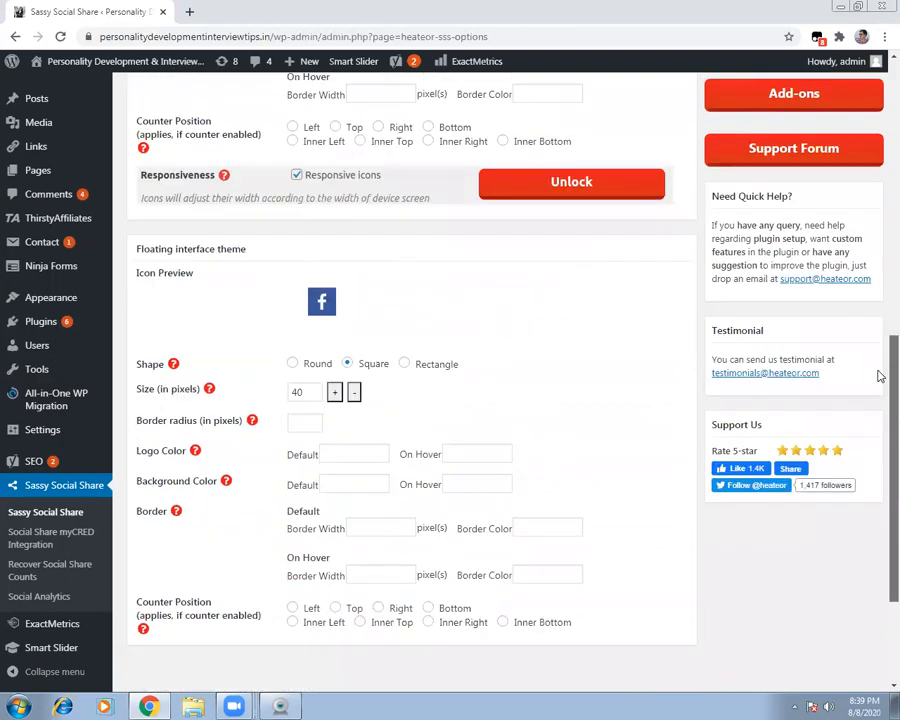
scroll(878, 371, "up", 9)
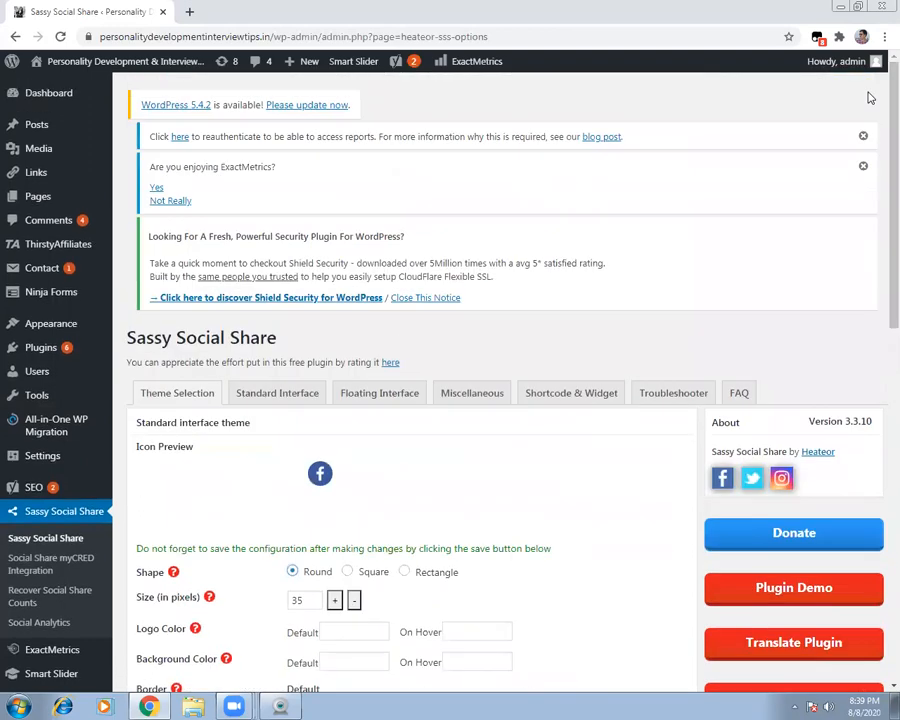
Visit the live website and check the floating social sharing icons while going through the home page.
mouse_move(66, 64)
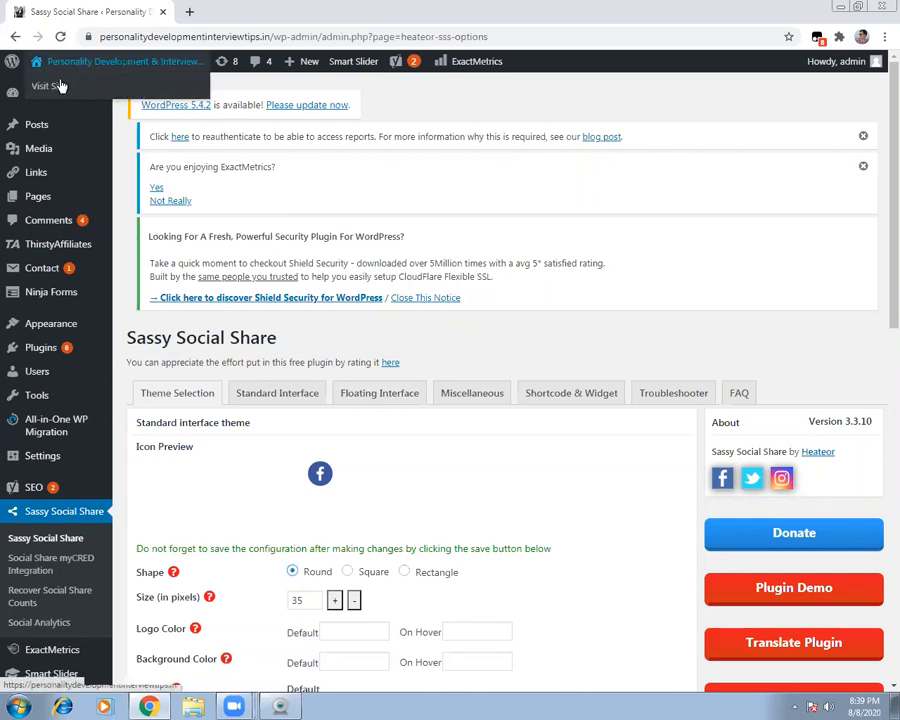
left_click(60, 86)
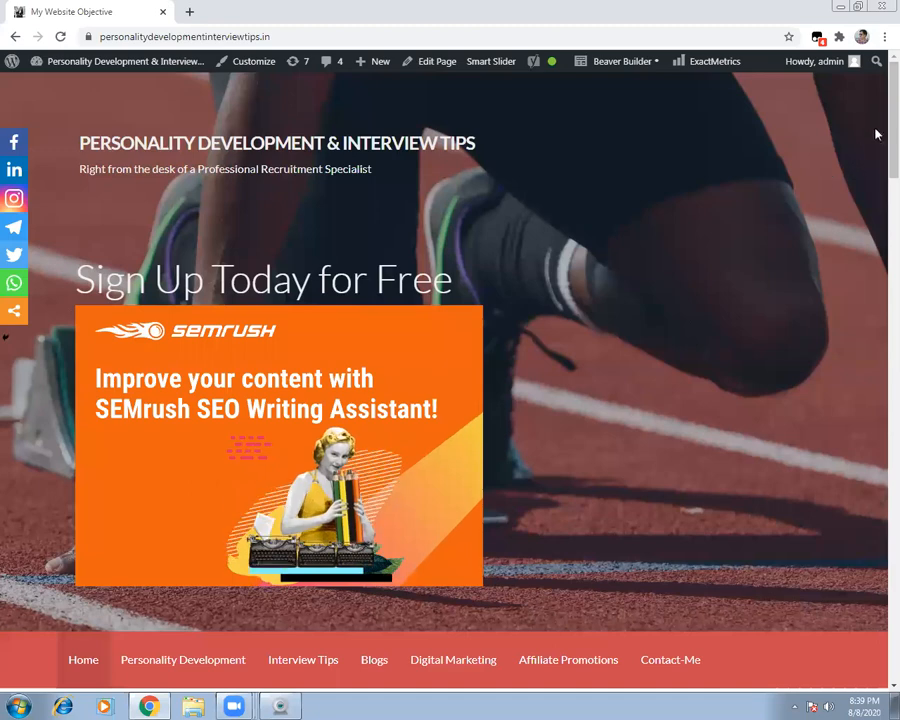
scroll(879, 122, "down", 3)
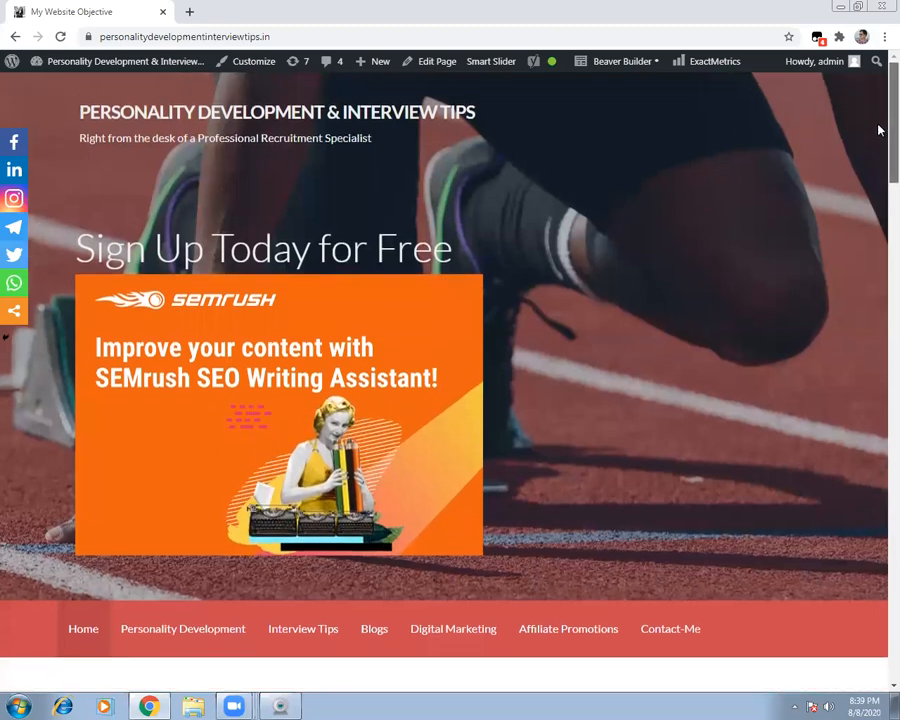
scroll(879, 166, "down", 5)
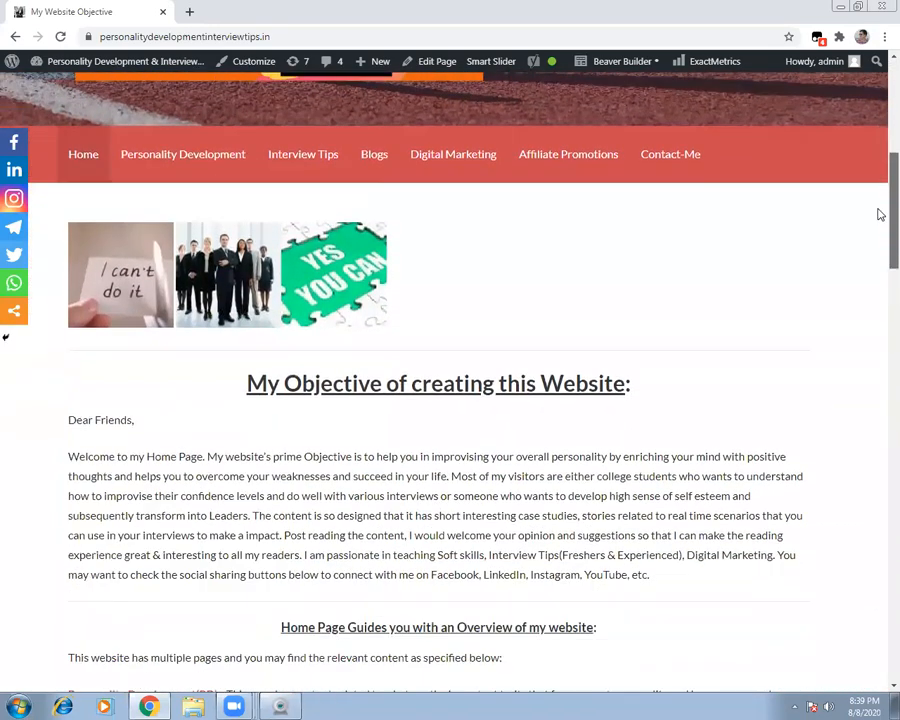
scroll(879, 252, "down", 4)
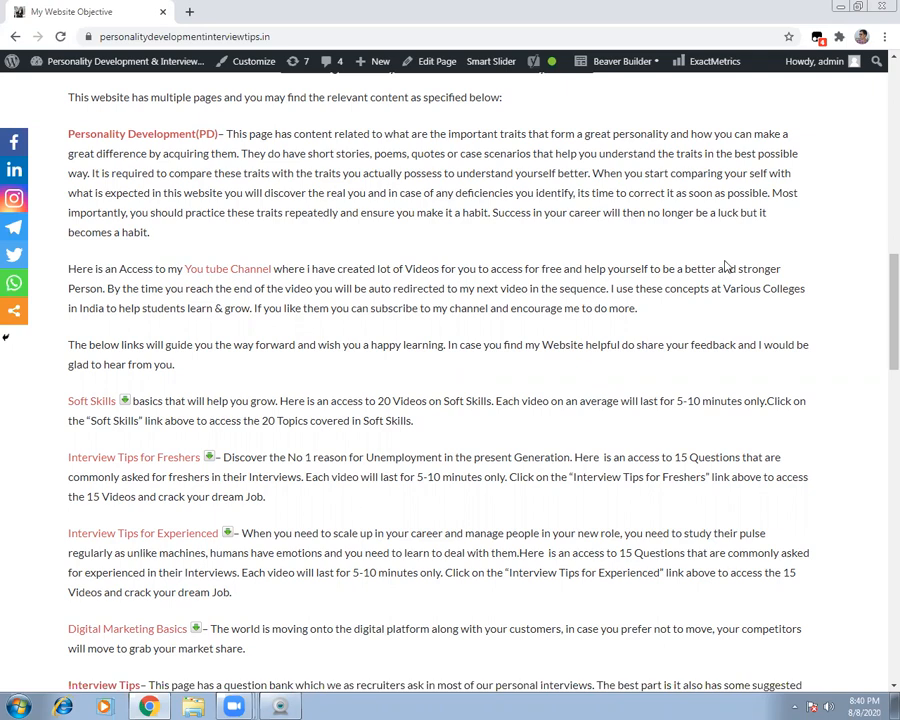
left_click_drag(879, 300, 878, 79)
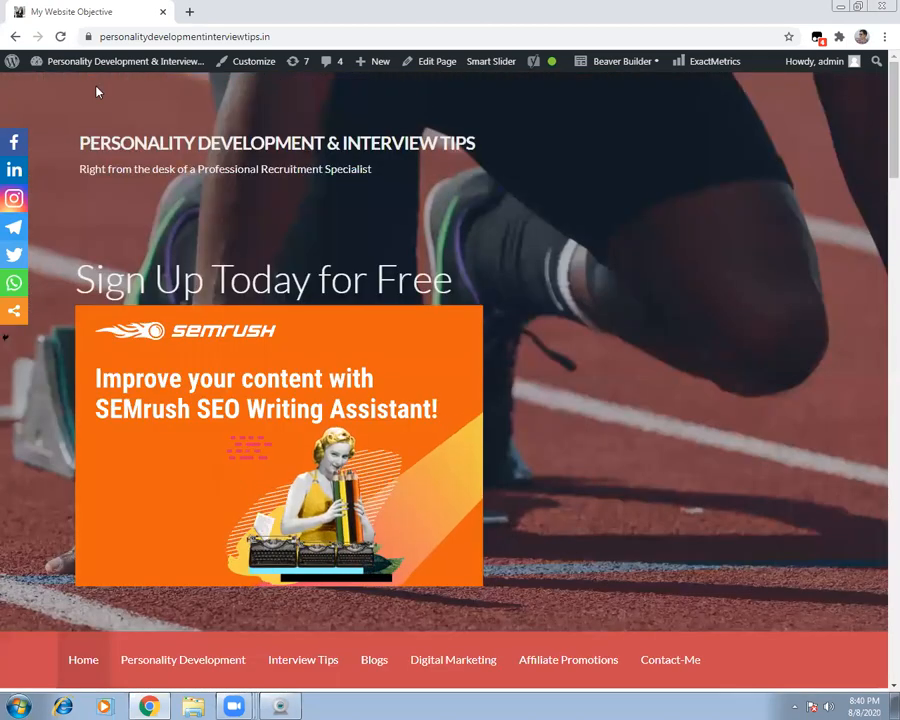
Return to the WordPress dashboard and reopen the Sassy Social Share plugin settings.
mouse_move(64, 63)
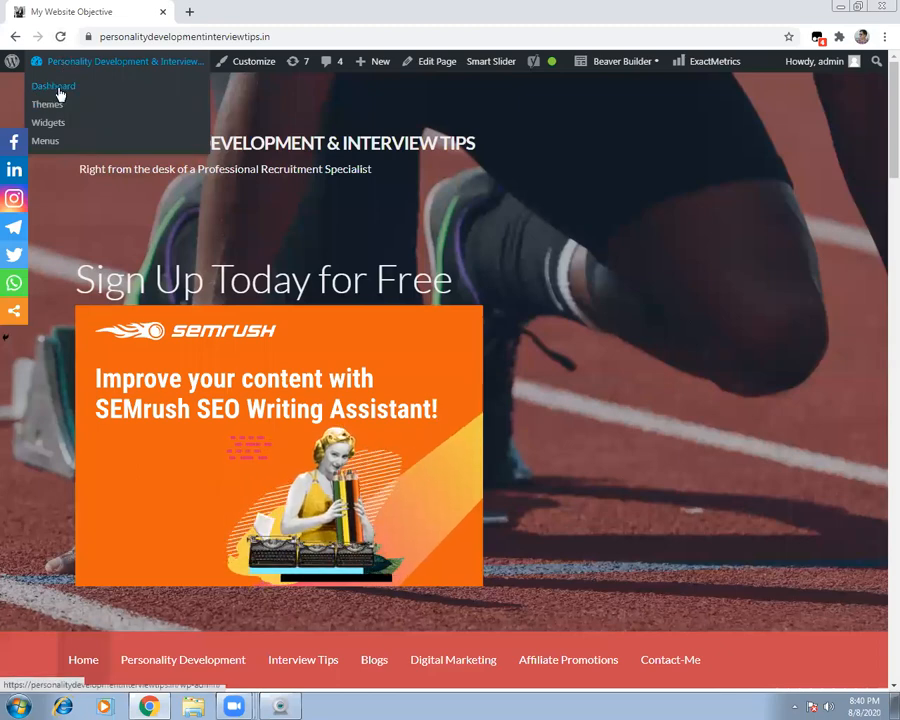
left_click(60, 93)
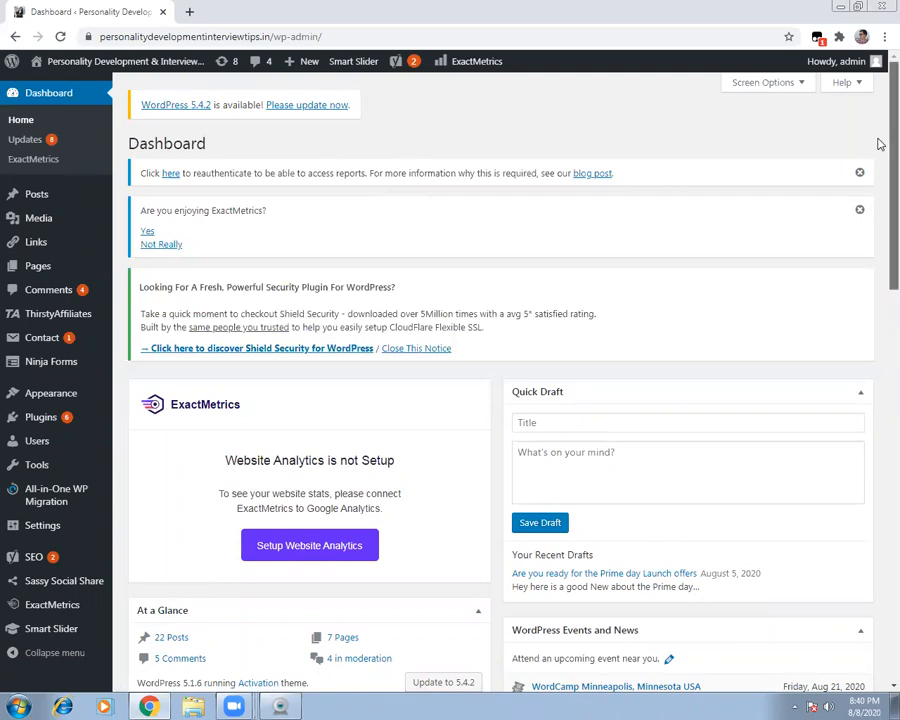
scroll(878, 142, "down", 3)
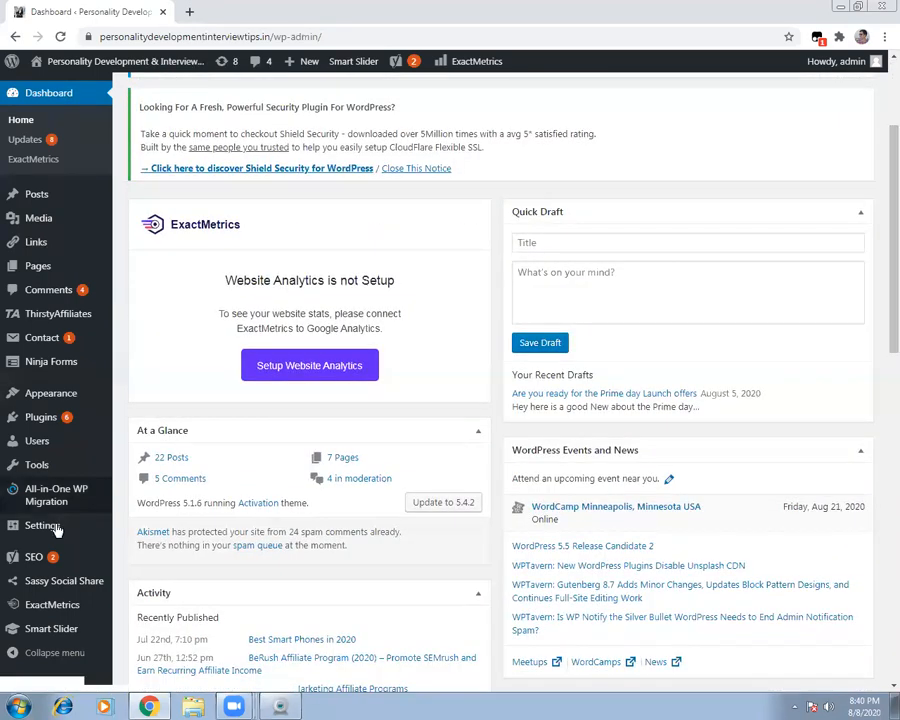
mouse_move(83, 583)
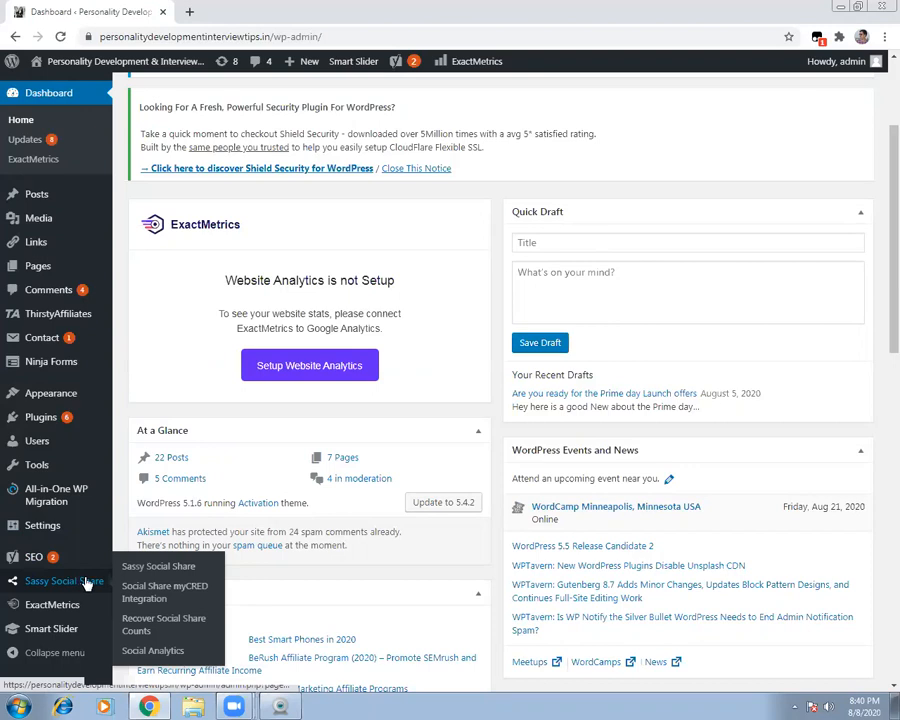
left_click(87, 583)
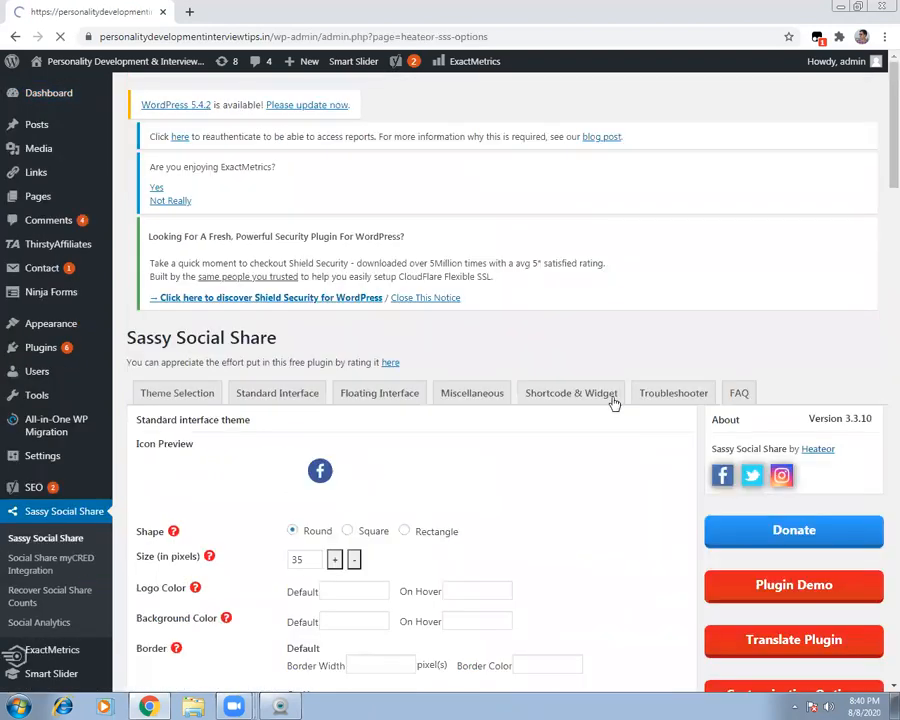
In the Standard Interface settings, deselect Reddit and Pinterest from the sharing services.
scroll(879, 120, "down", 3)
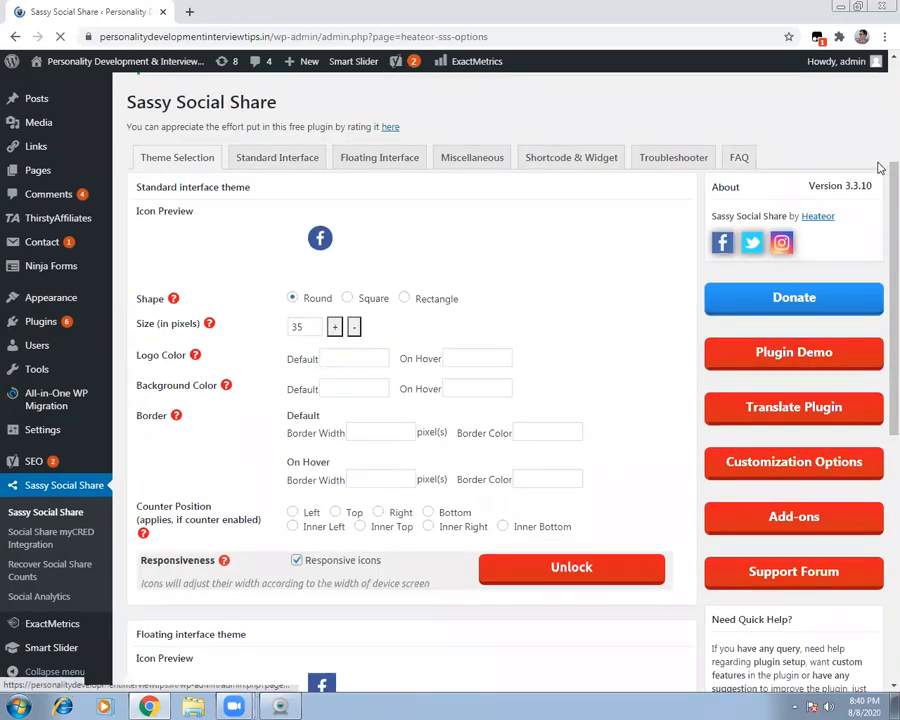
scroll(879, 200, "down", 5)
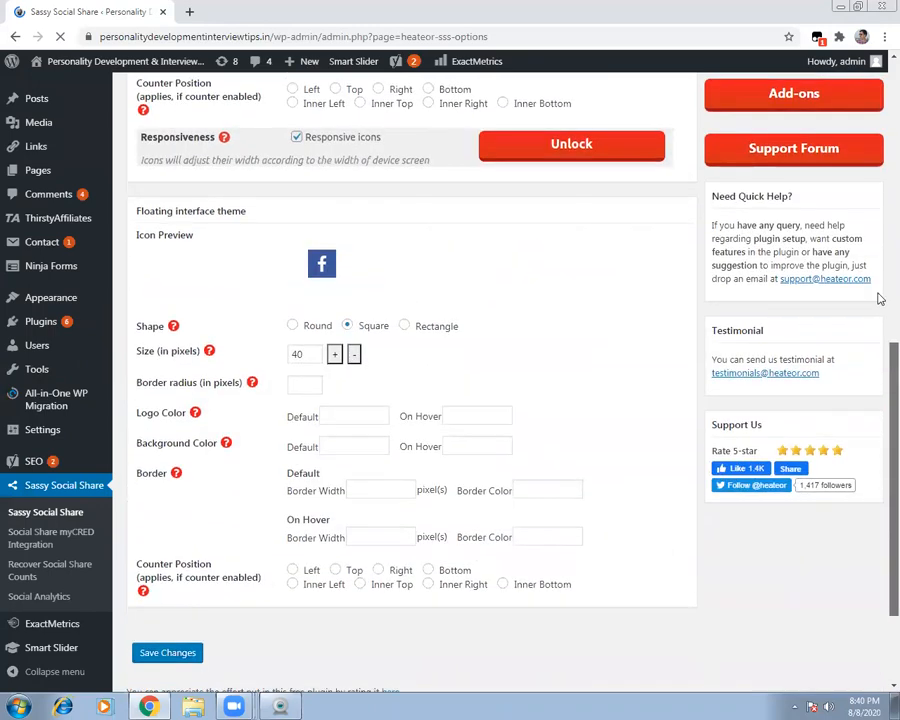
scroll(879, 298, "up", 8)
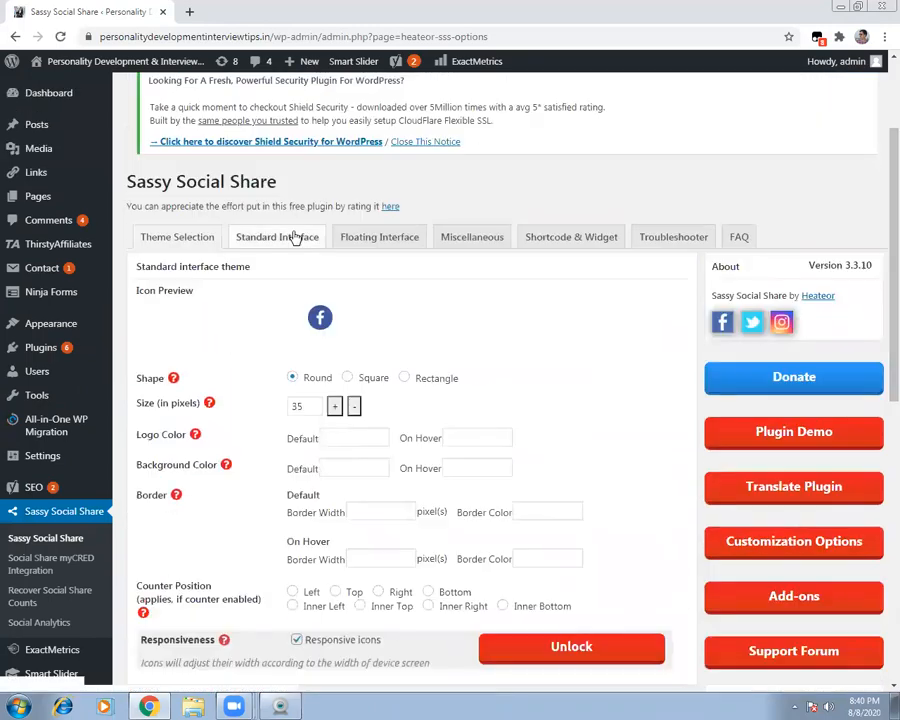
left_click(300, 244)
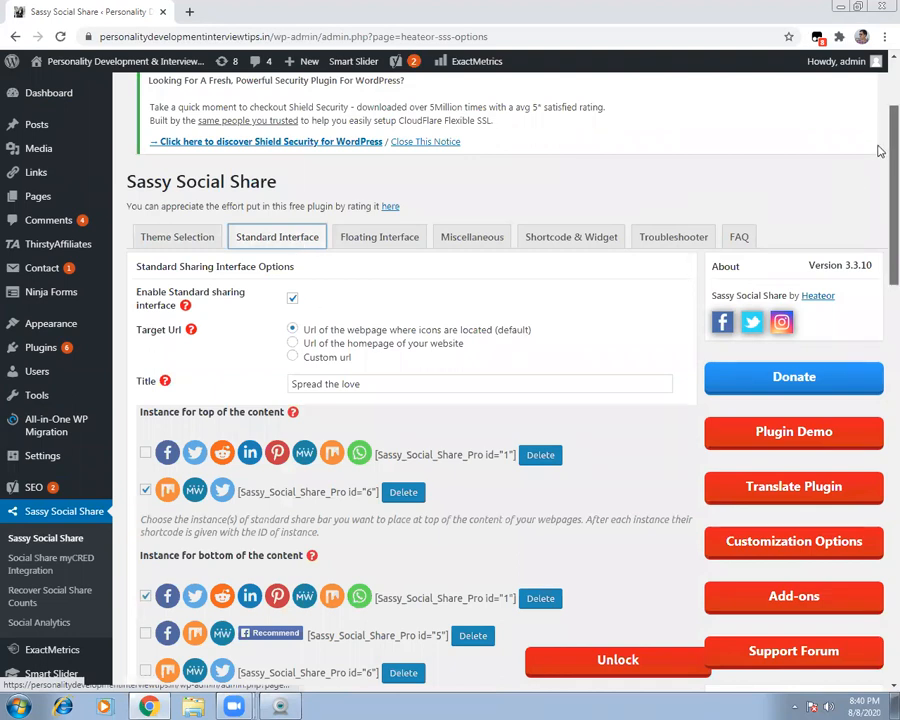
scroll(880, 170, "down", 3)
scroll(878, 197, "down", 6)
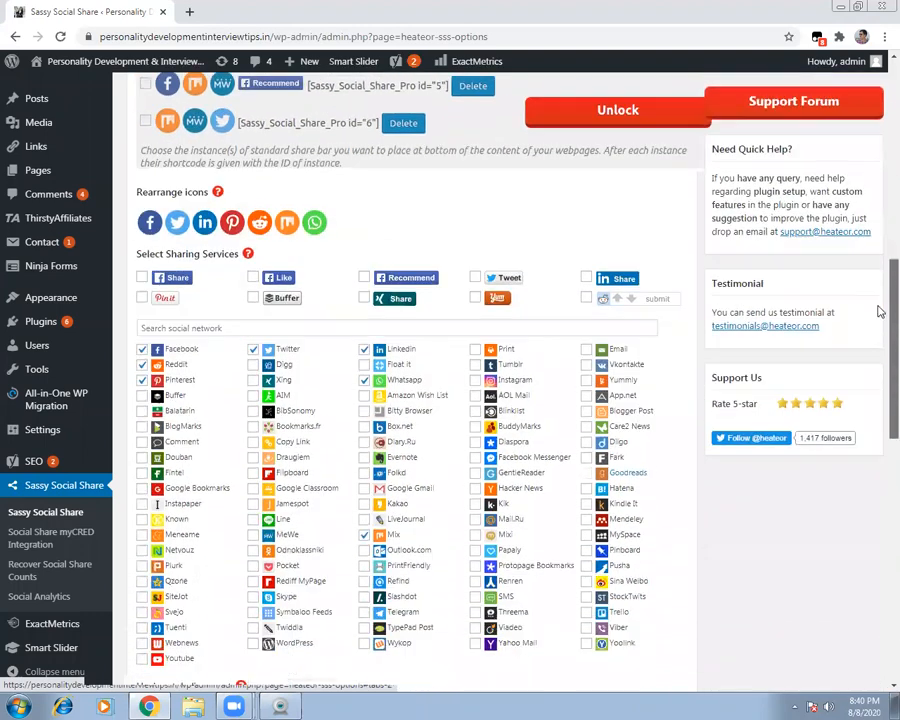
left_click_drag(878, 307, 878, 319)
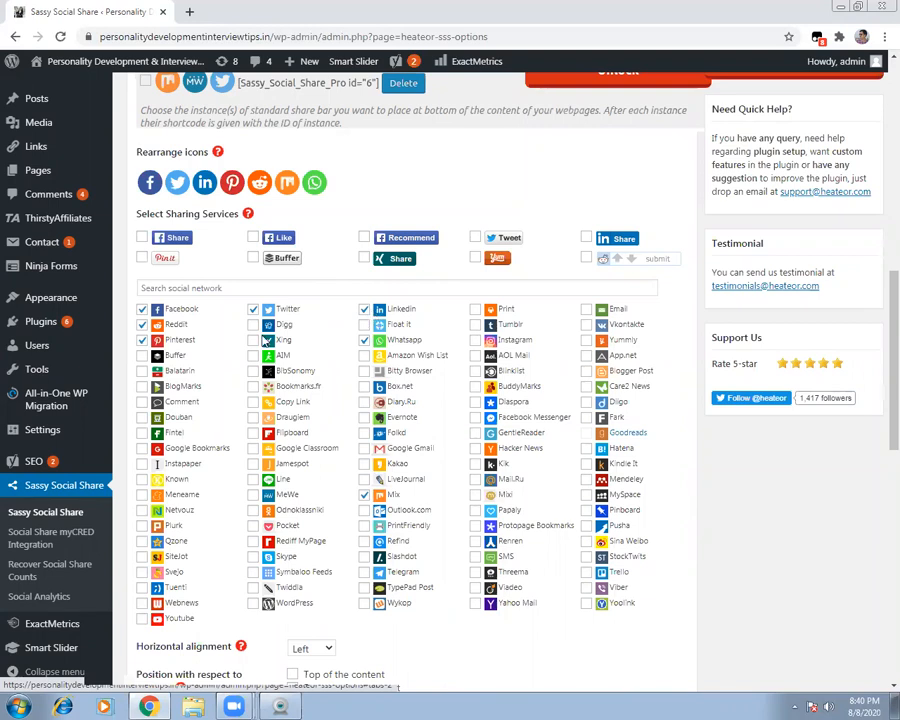
left_click(142, 325)
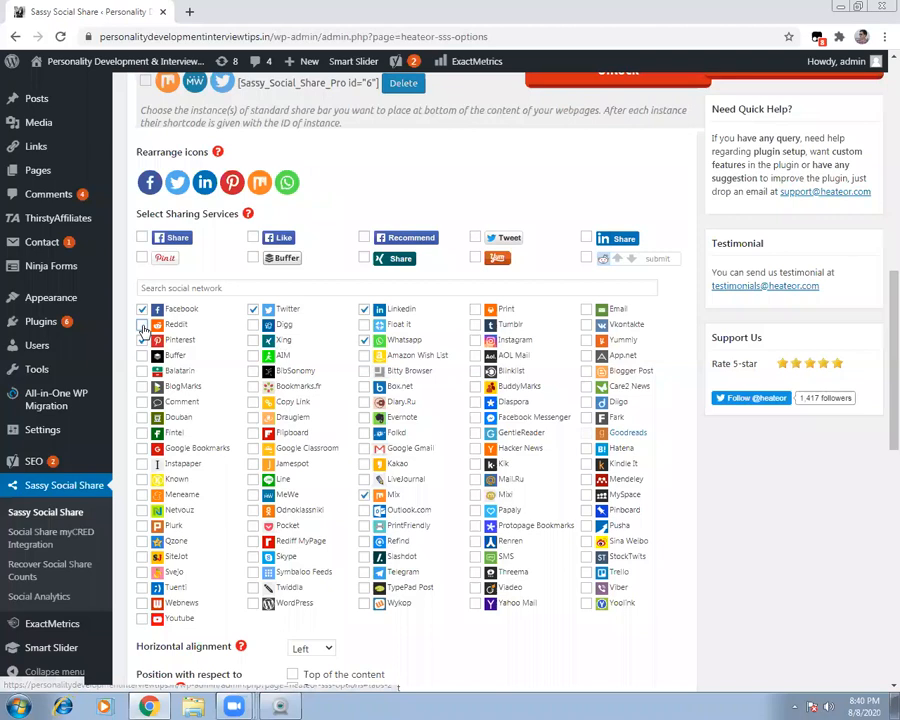
left_click(142, 340)
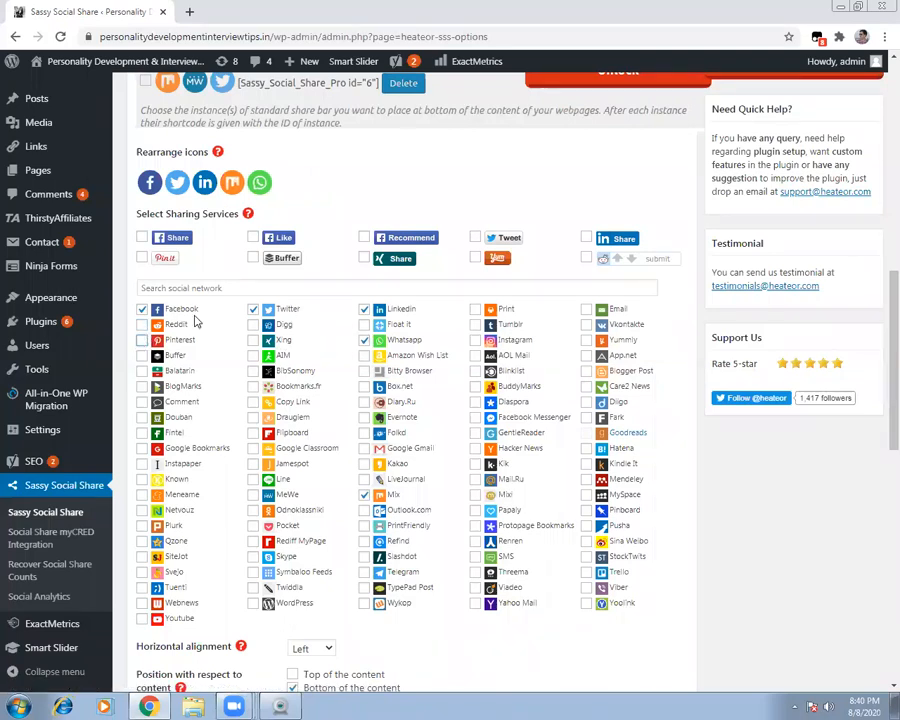
Examine the standard interface's alignment, content position, popup, placement and share count options.
left_click_drag(880, 306, 882, 382)
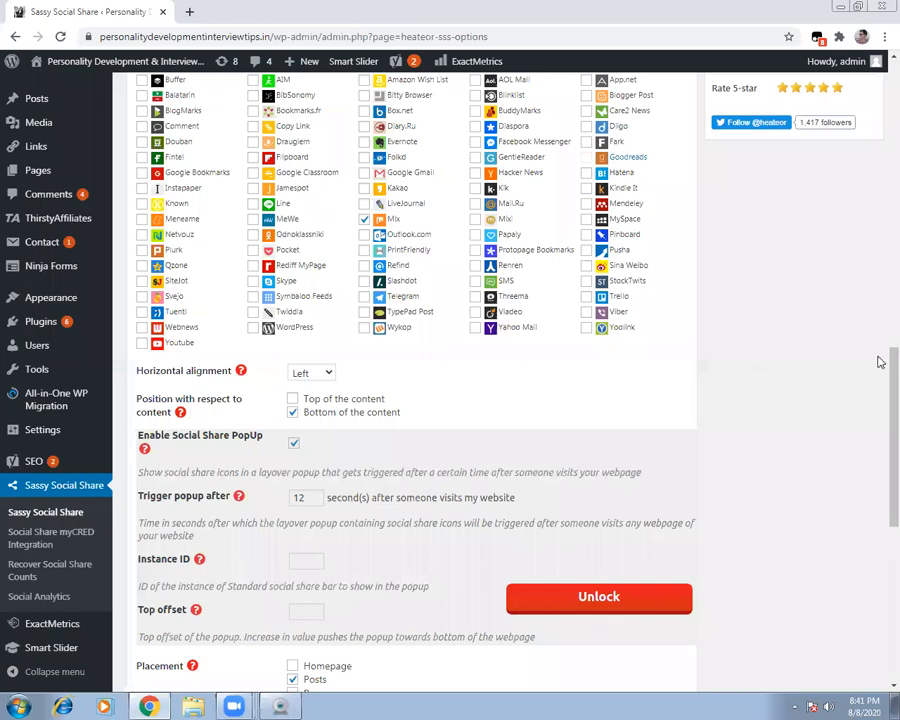
scroll(878, 390, "down", 3)
scroll(879, 424, "down", 1)
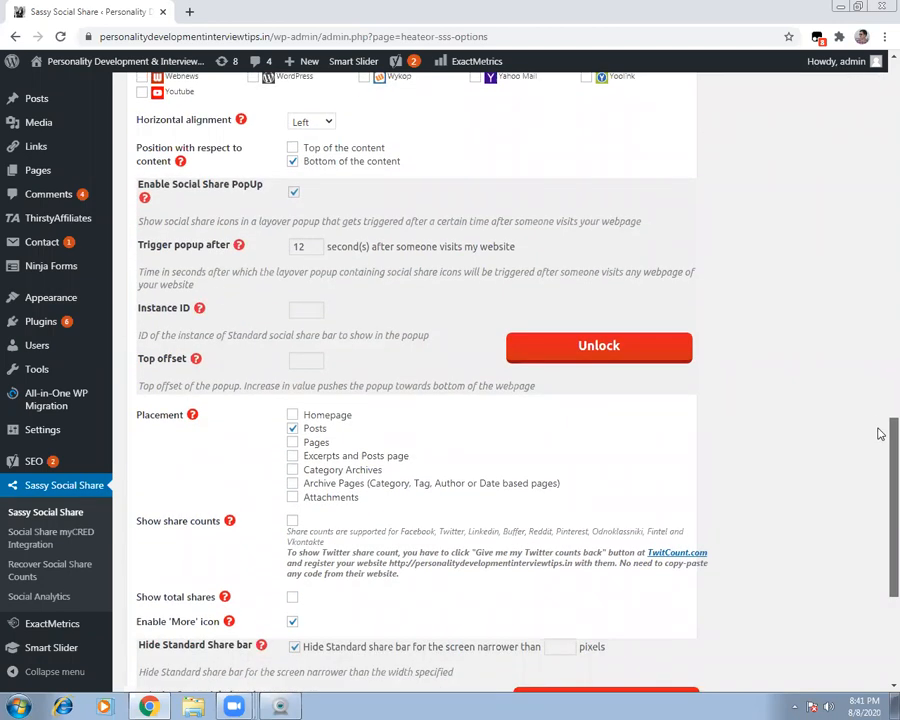
left_click(298, 429)
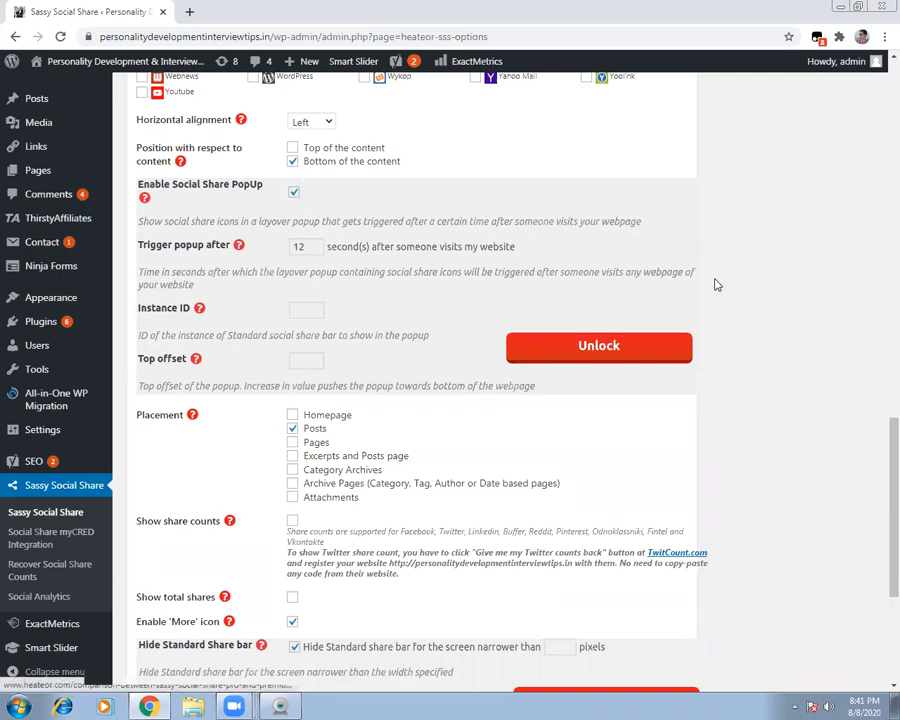
scroll(879, 465, "down", 3)
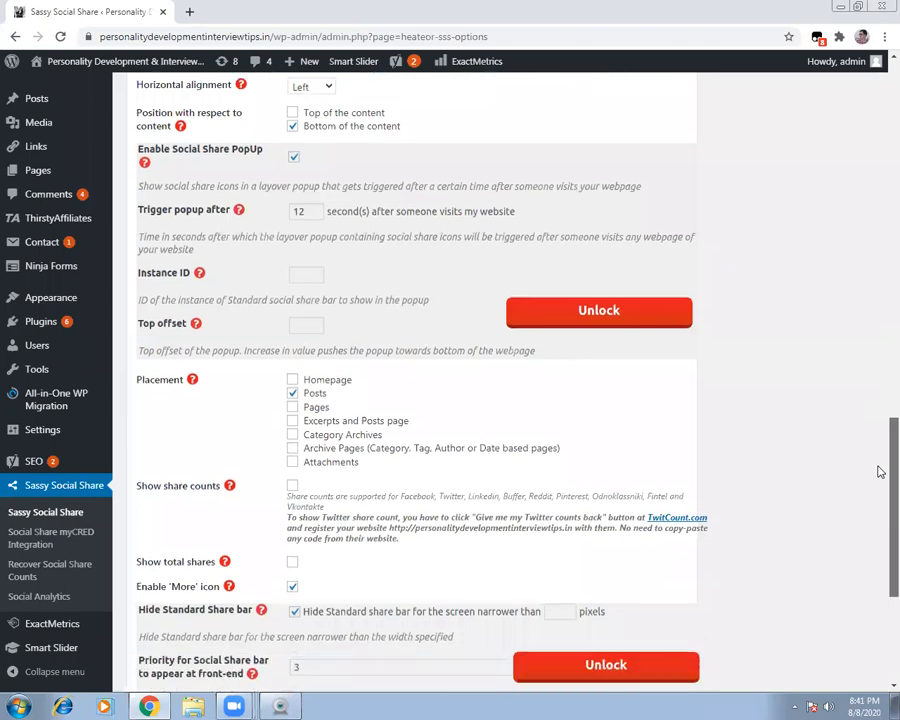
scroll(879, 517, "down", 4)
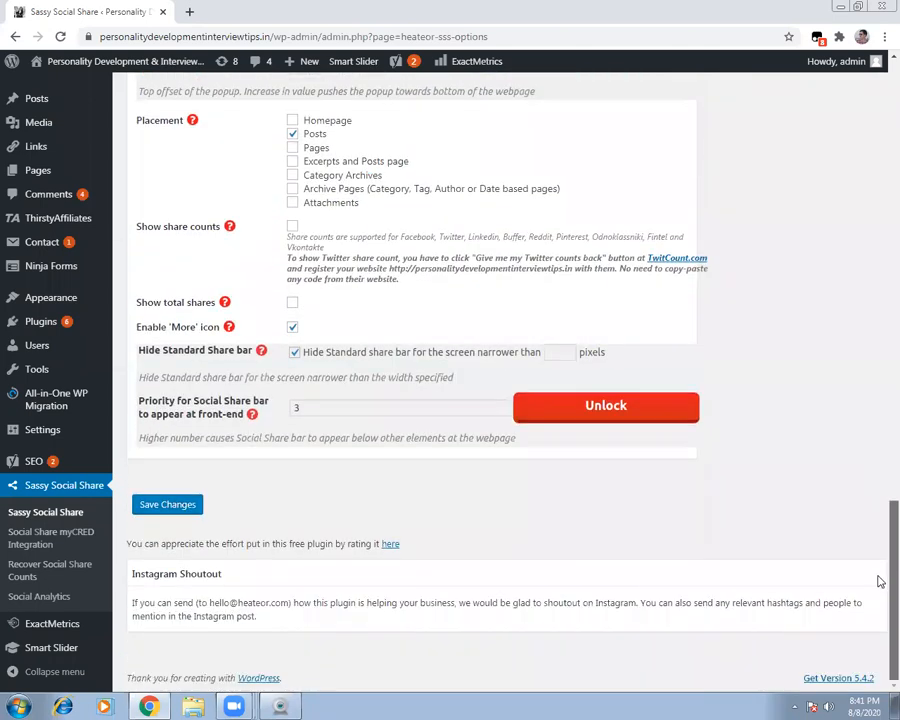
scroll(874, 576, "up", 9)
scroll(876, 428, "down", 1)
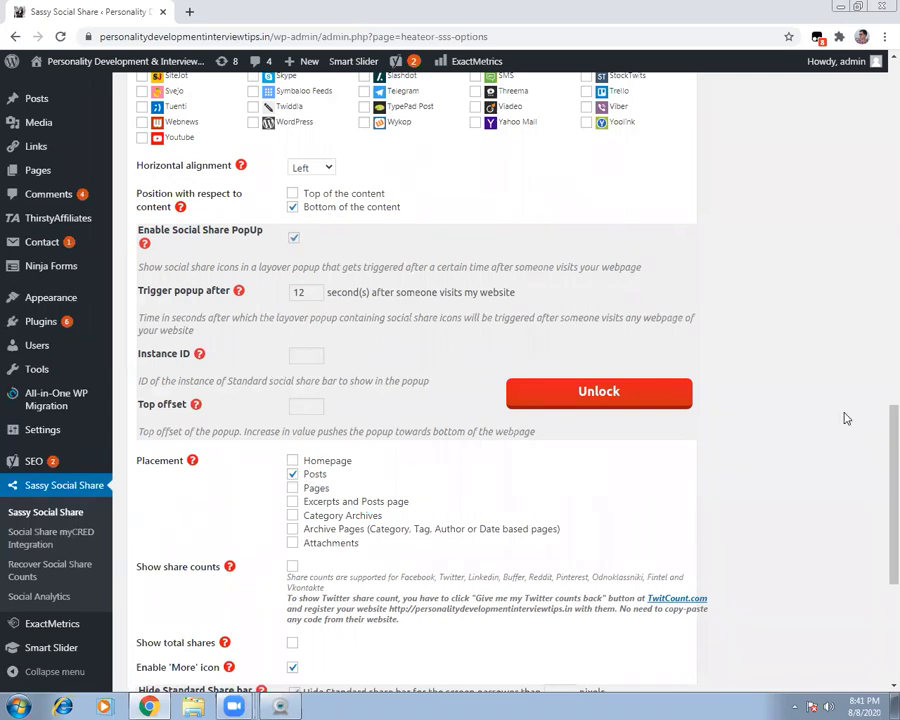
Save the standard interface settings and visit the live website.
scroll(876, 430, "down", 5)
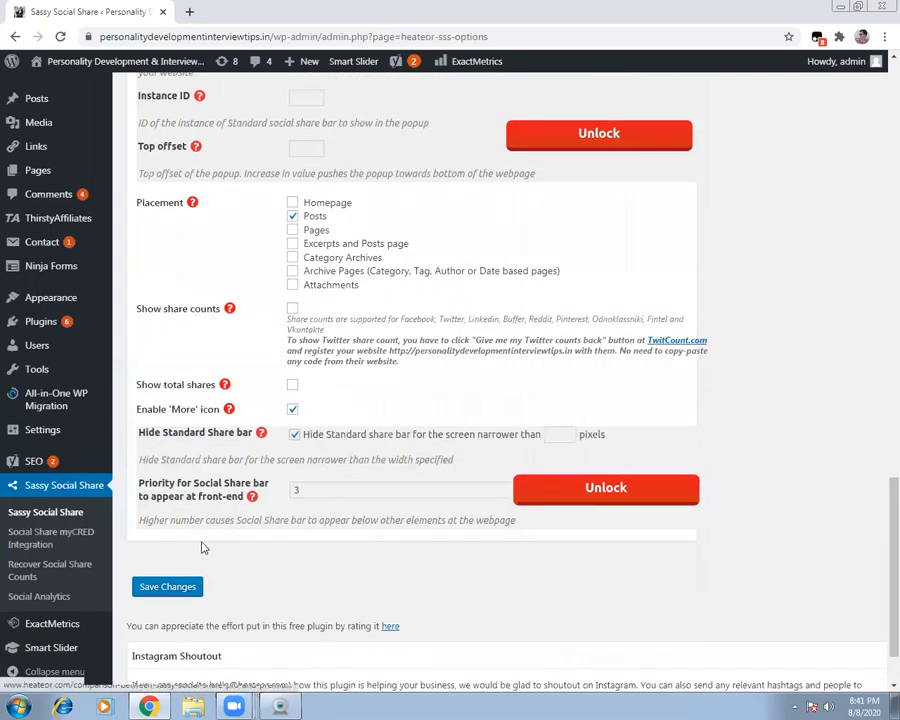
left_click(167, 587)
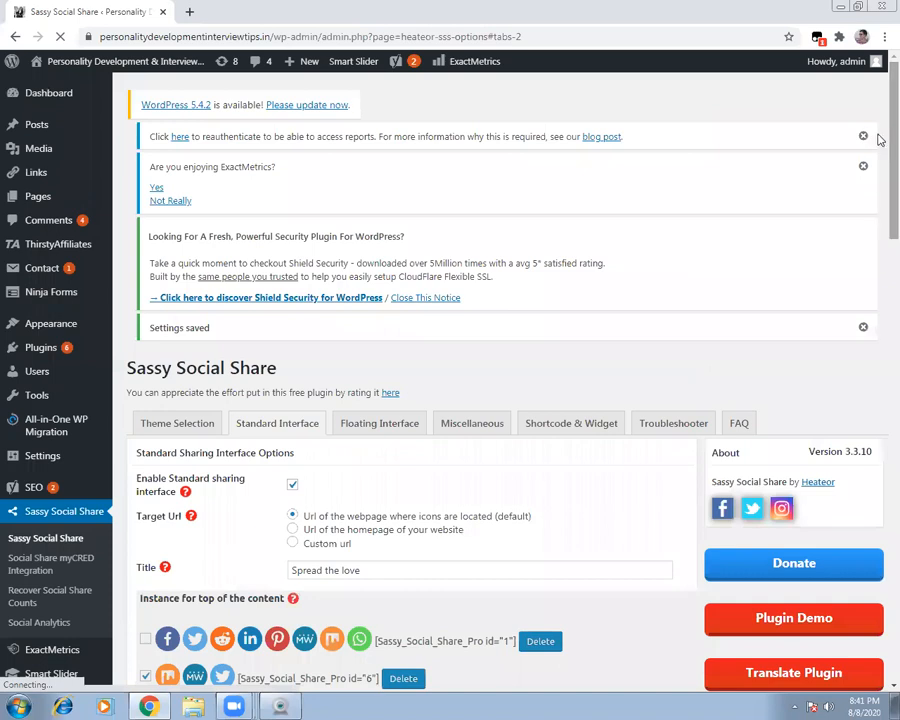
mouse_move(61, 87)
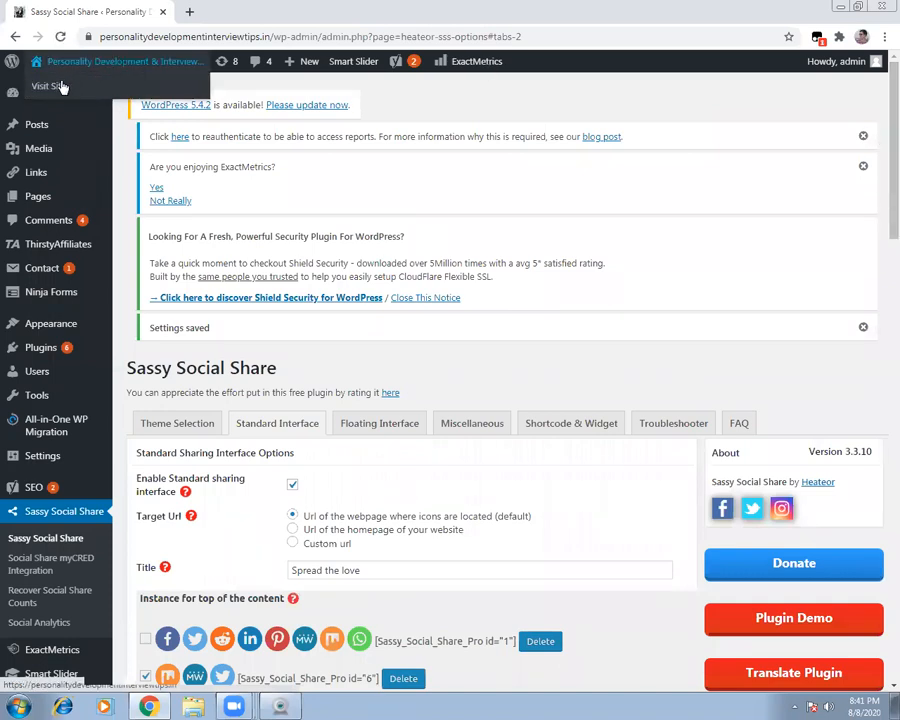
left_click(61, 87)
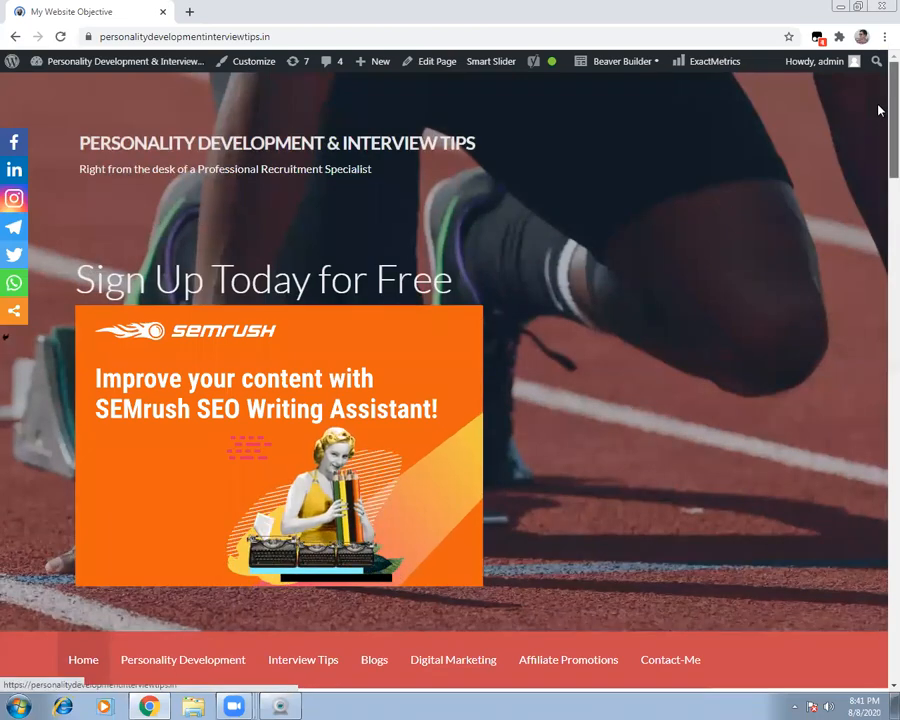
Open the "Best Smart Phones in 2020" post from the "New things in Digital" blog category.
left_click_drag(878, 112, 878, 200)
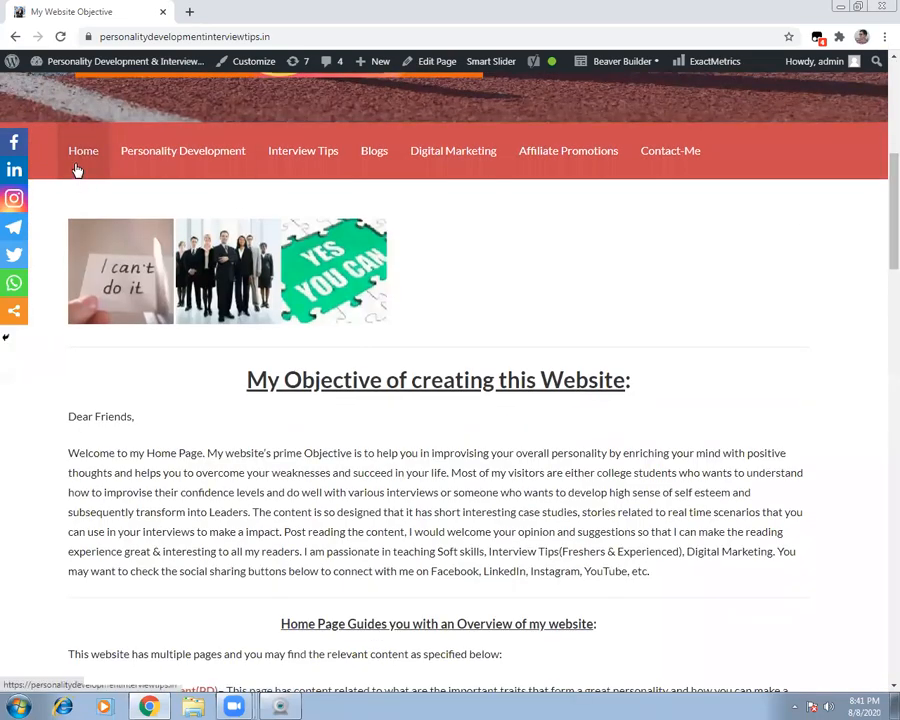
mouse_move(366, 155)
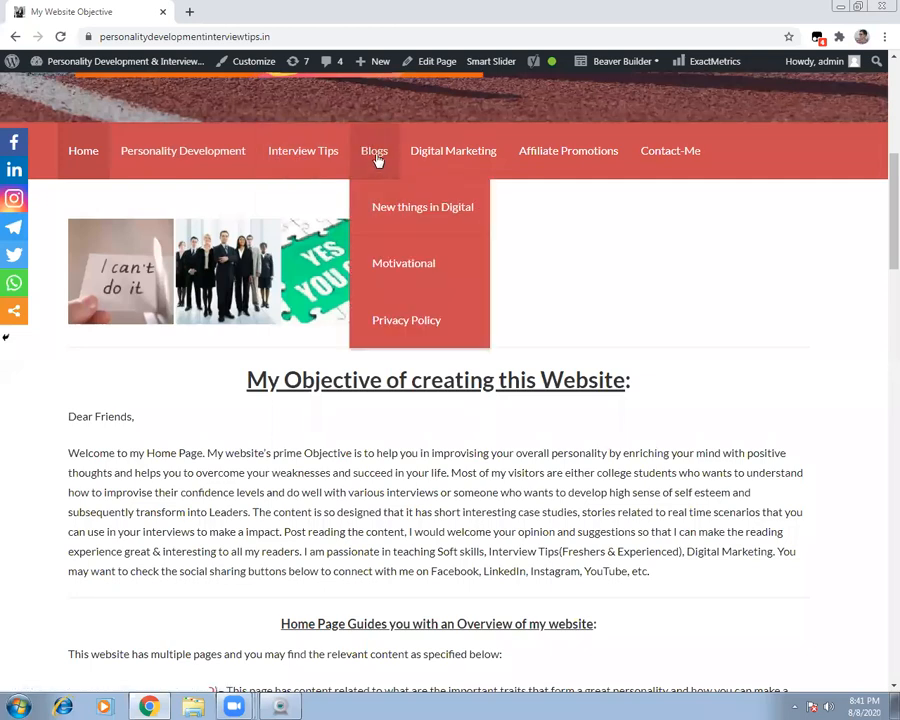
left_click(398, 206)
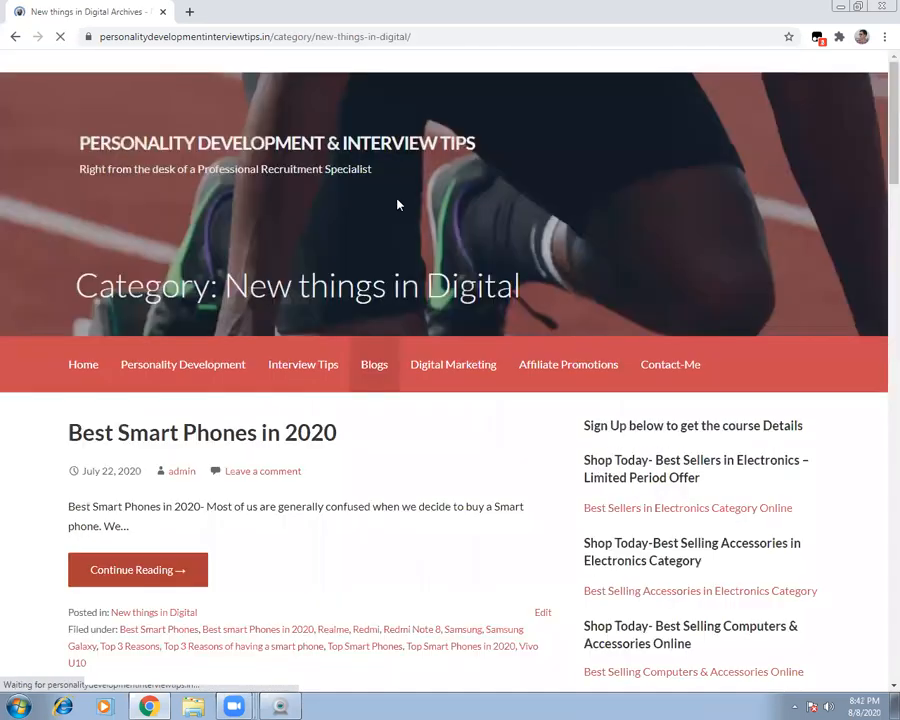
scroll(874, 183, "down", 4)
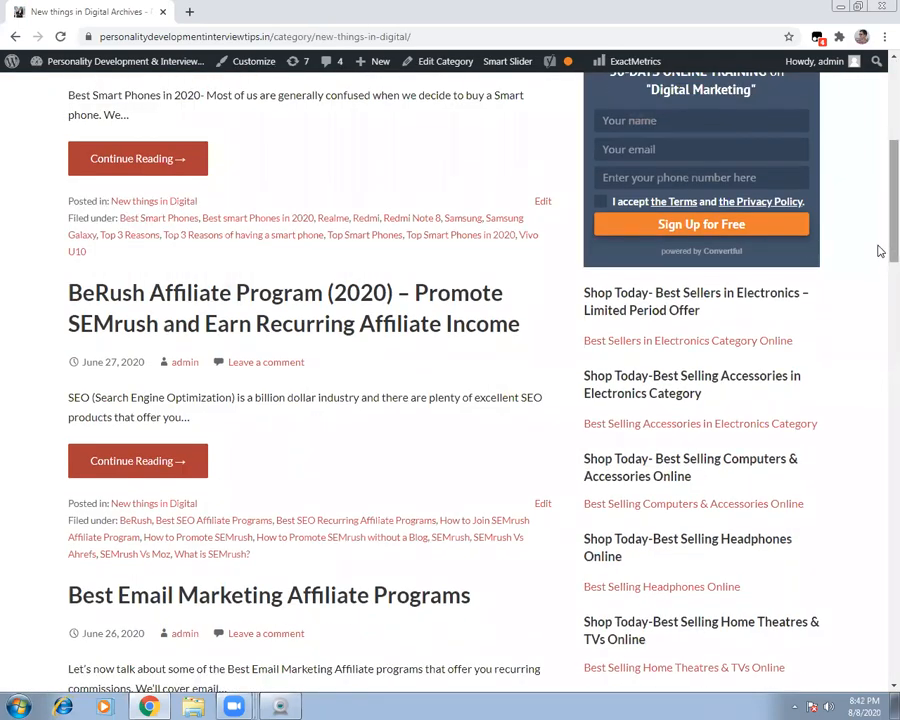
scroll(878, 200, "up", 3)
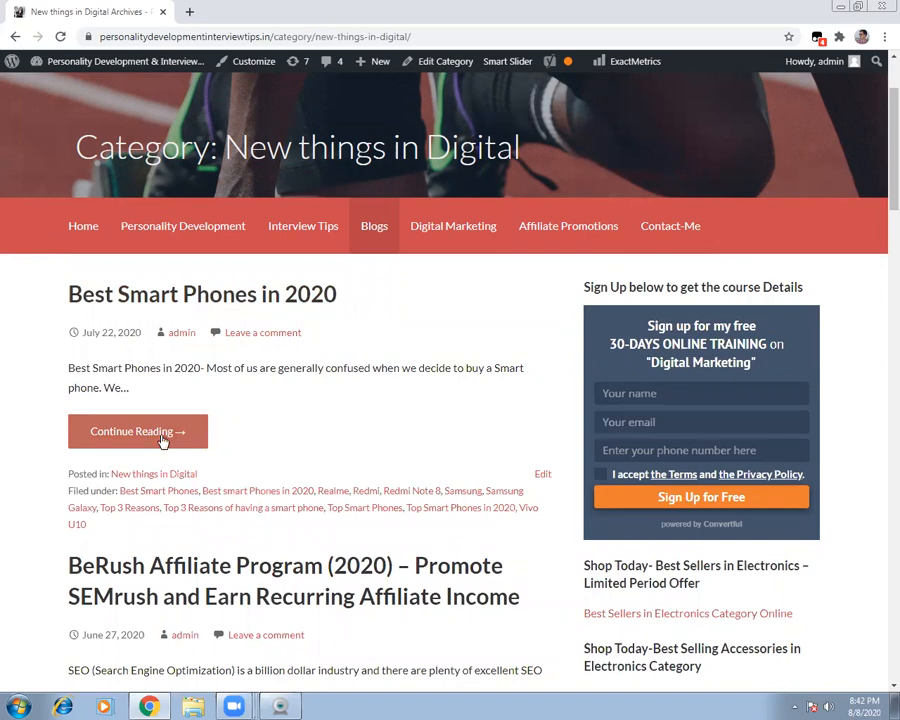
left_click(162, 441)
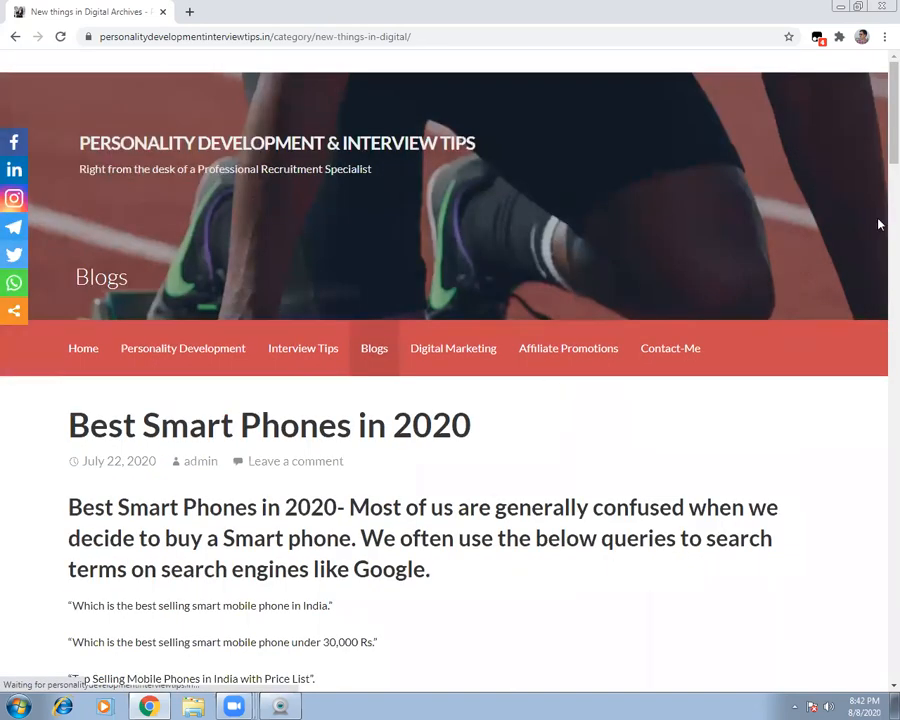
Check the standard sharing icons at the end of the post, dismissing the sign-up popup.
scroll(879, 300, "down", 15)
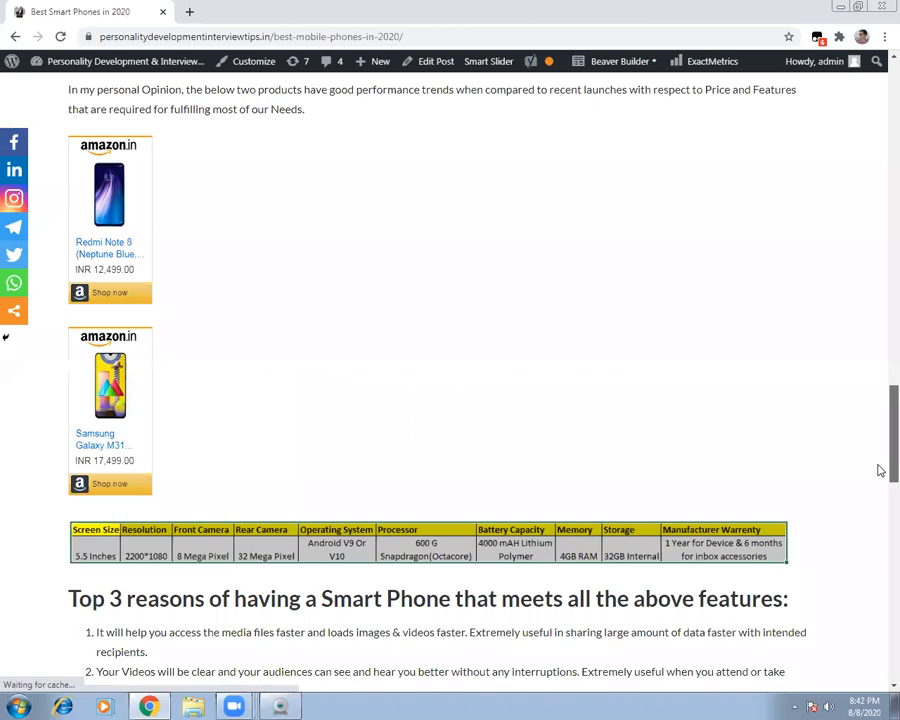
scroll(878, 560, "down", 8)
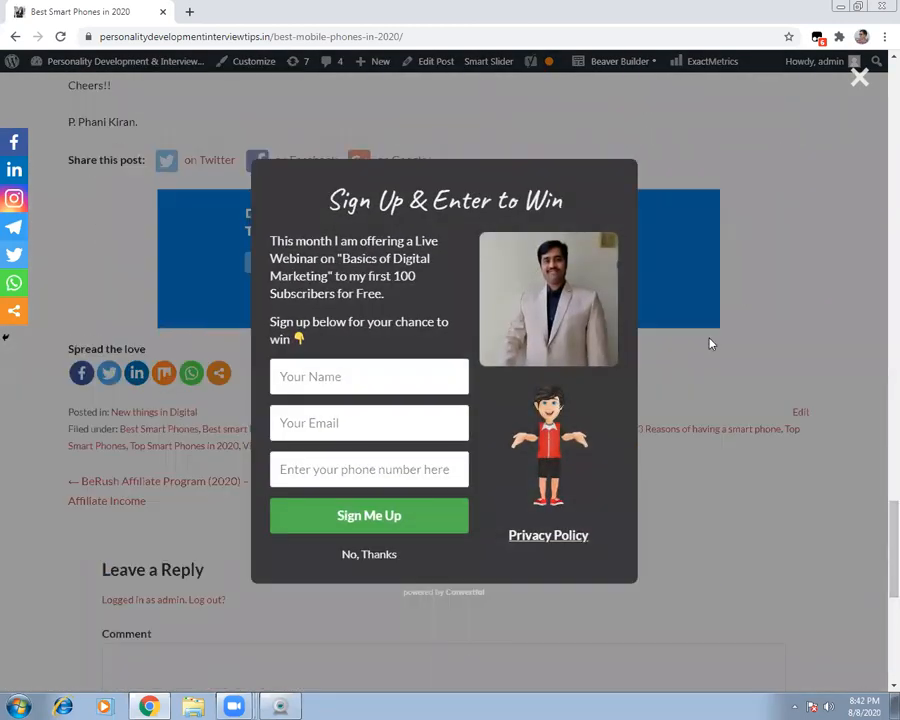
left_click(862, 84)
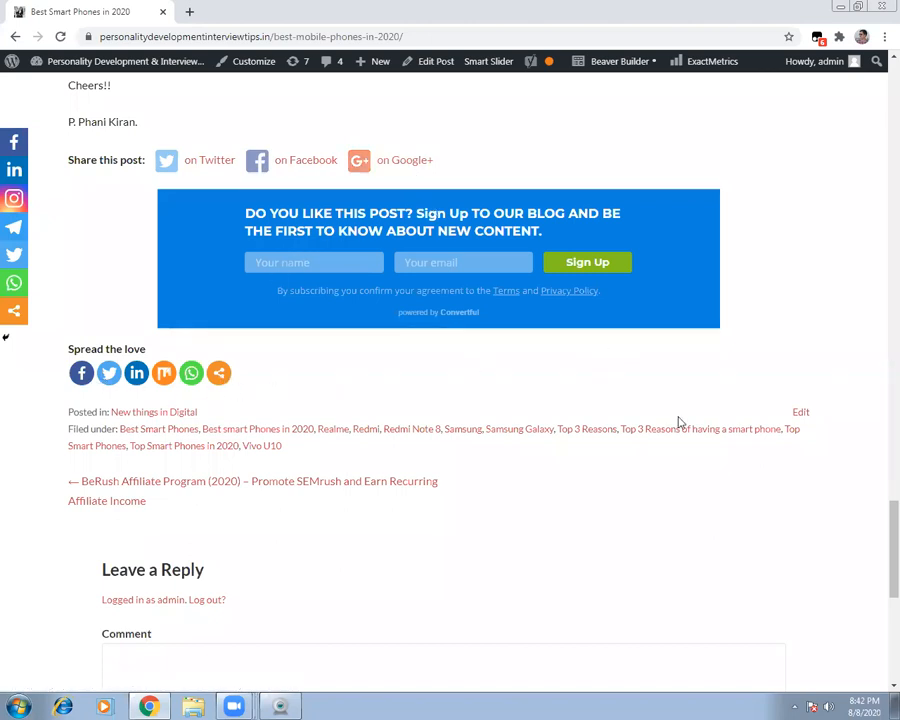
scroll(880, 355, "up", 5)
scroll(880, 355, "up", 15)
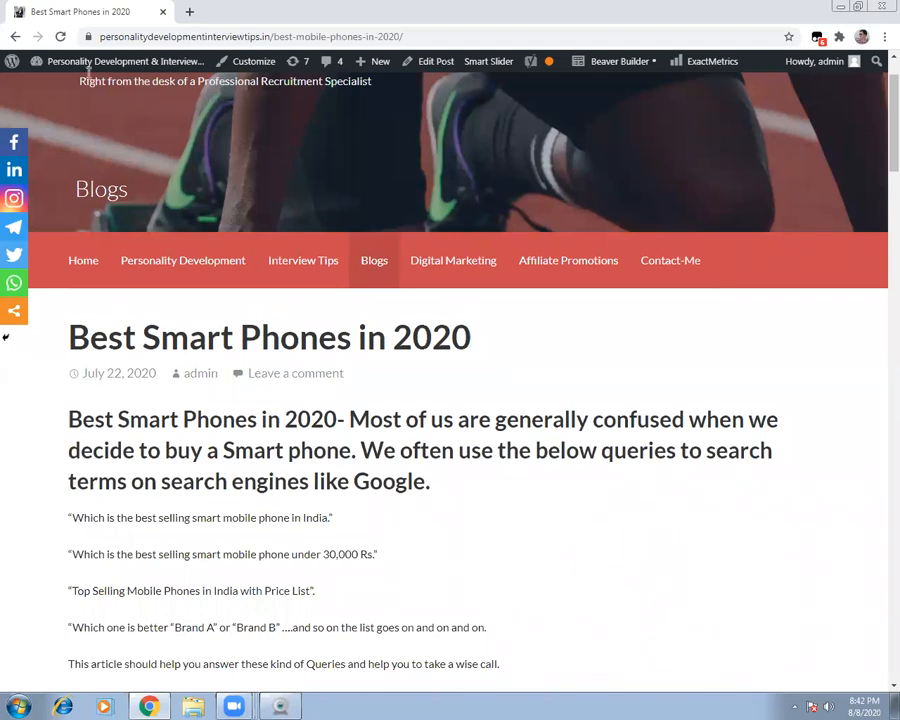
Return to the WordPress dashboard and reopen Sassy Social Share's Standard Interface settings.
mouse_move(79, 68)
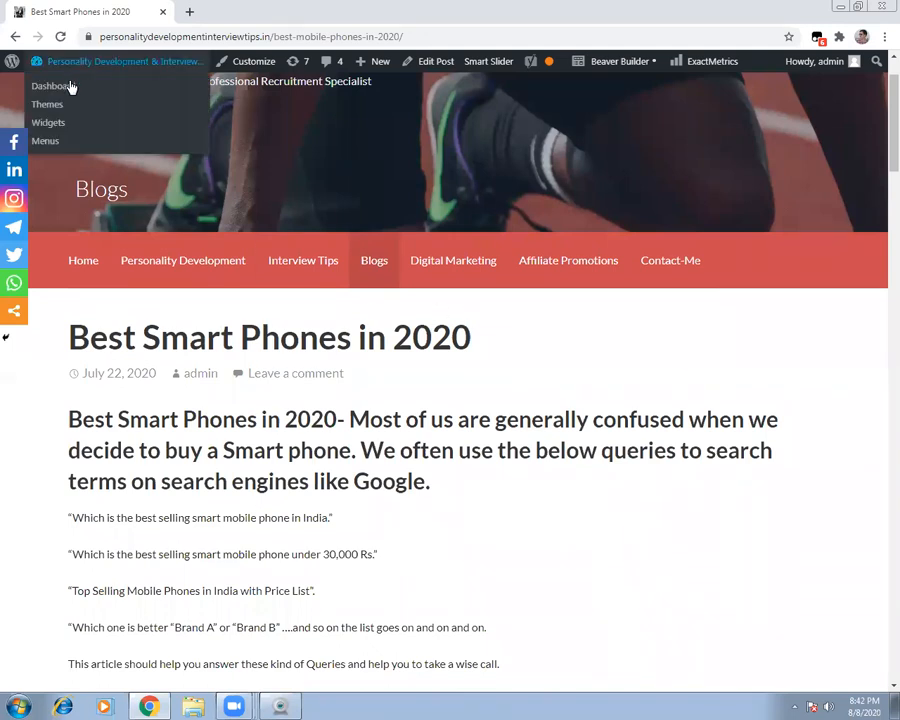
left_click(71, 87)
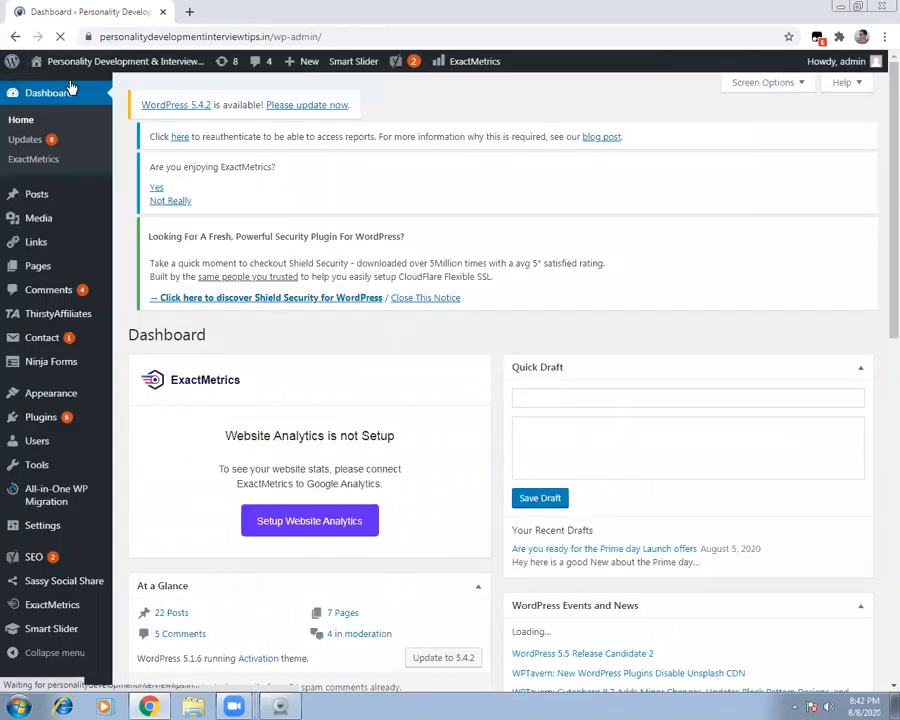
left_click(90, 581)
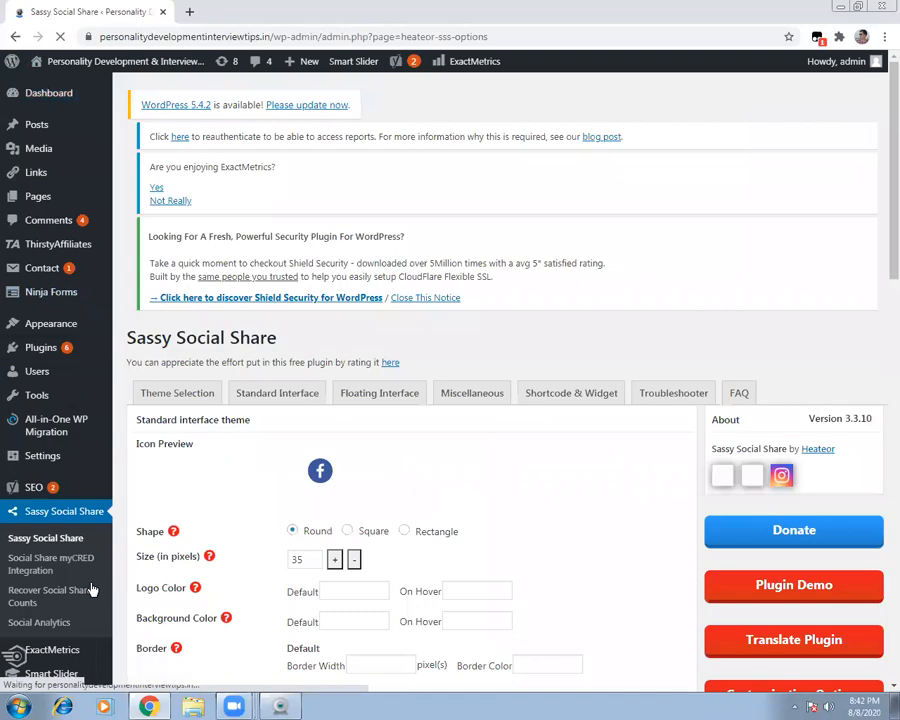
left_click(287, 393)
Set the standard sharing icons' position to Top of the content instead of Bottom of the content and save the settings.
left_click_drag(880, 155, 880, 478)
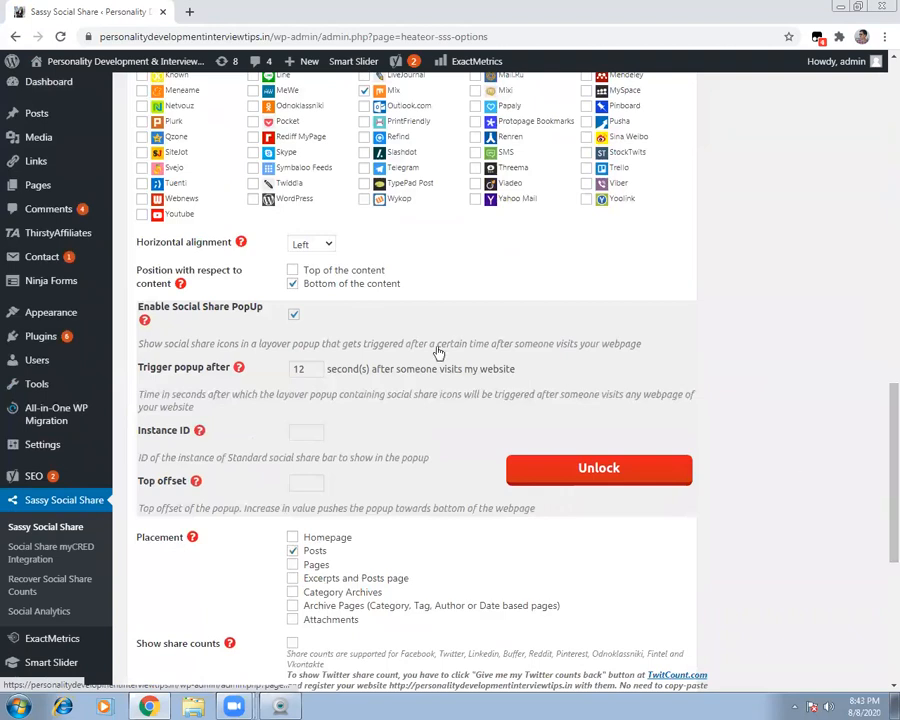
left_click(292, 284)
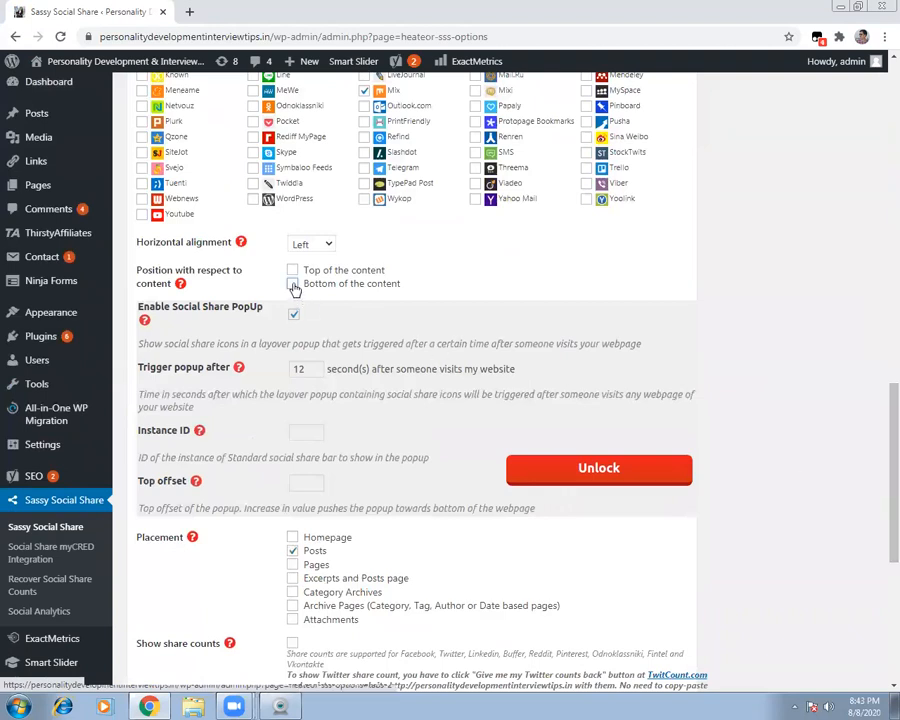
left_click(292, 270)
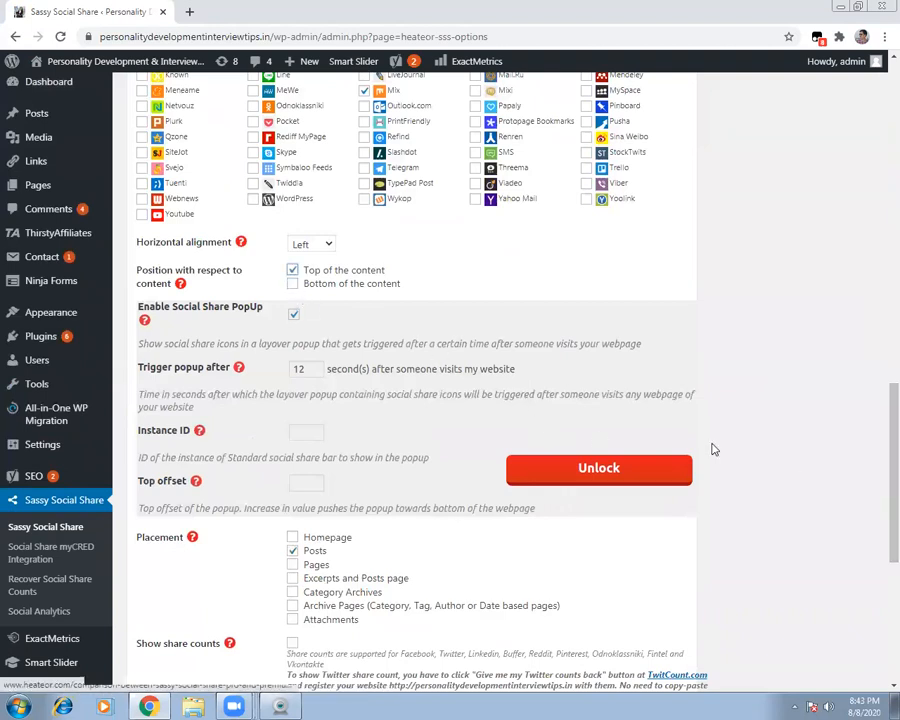
left_click_drag(880, 405, 878, 534)
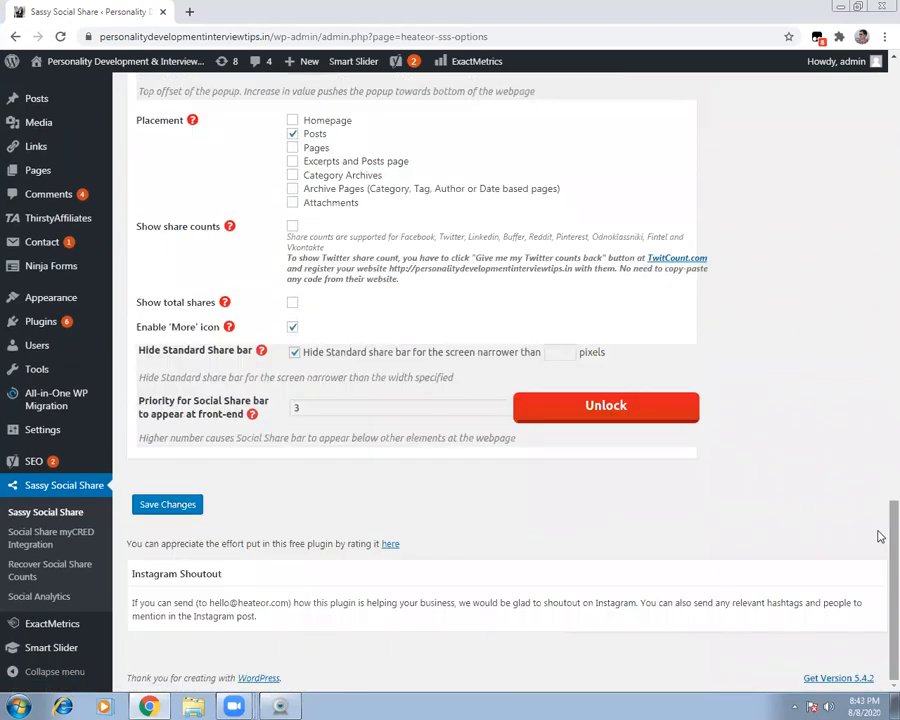
left_click(158, 510)
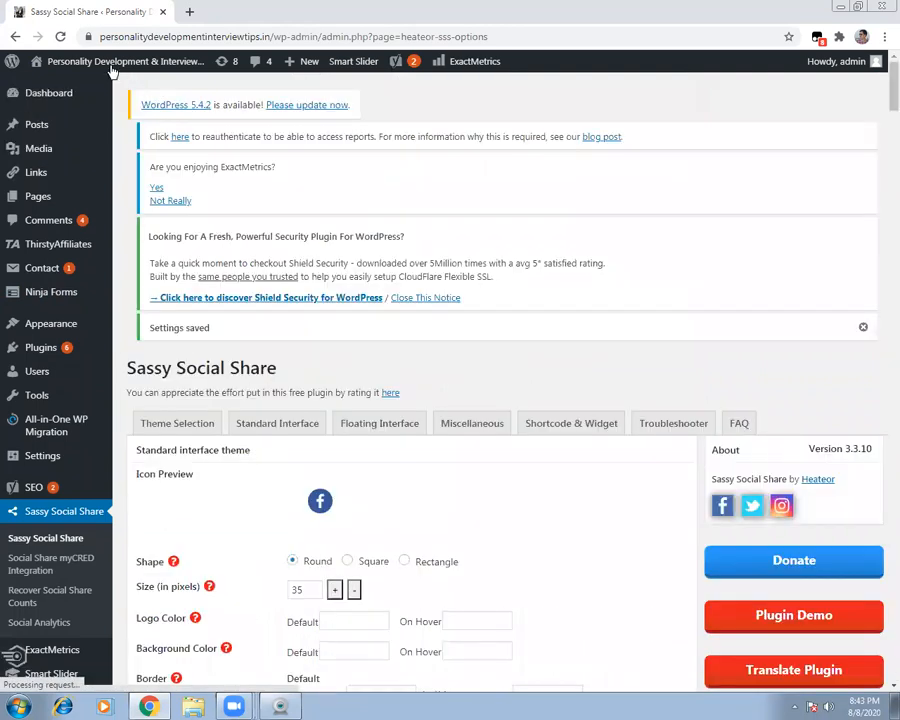
Visit the live website again and reopen the "Best Smart Phones in 2020" post under "New things in Digital".
mouse_move(60, 88)
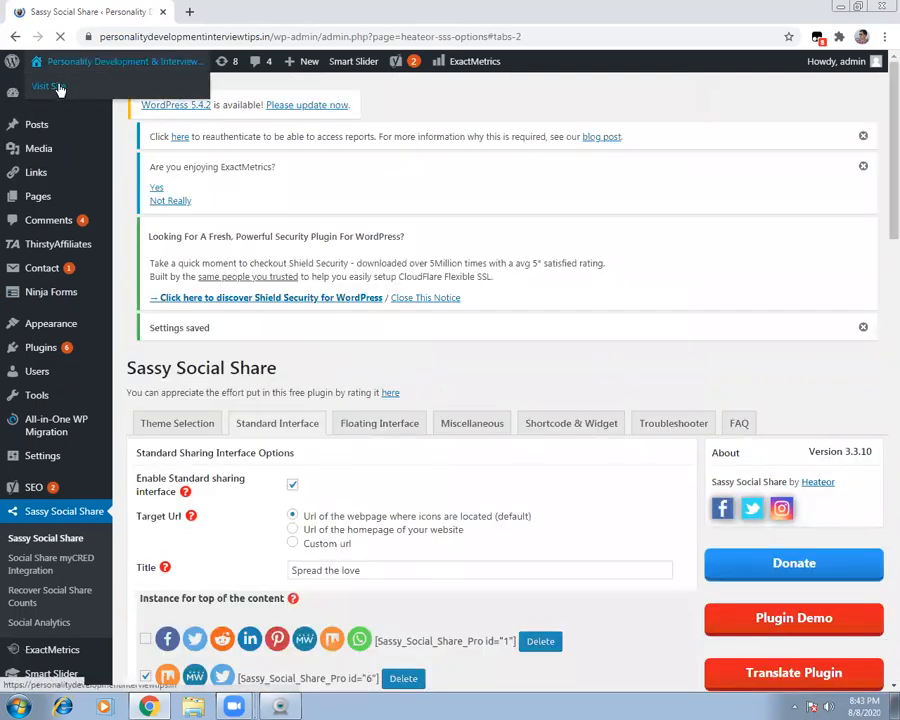
left_click(60, 88)
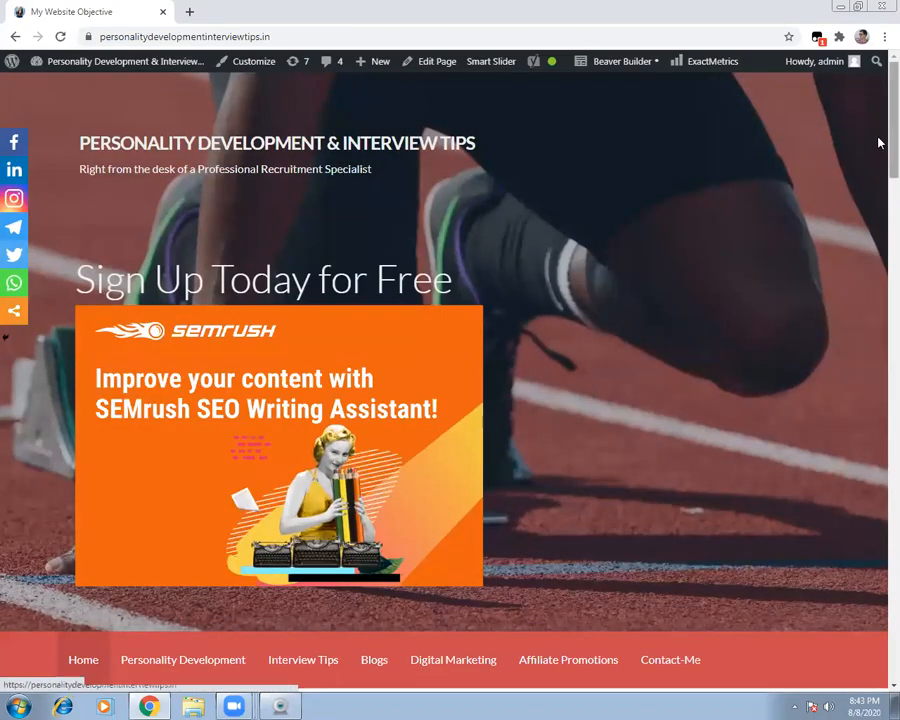
scroll(879, 228, "down", 3)
scroll(879, 228, "down", 2)
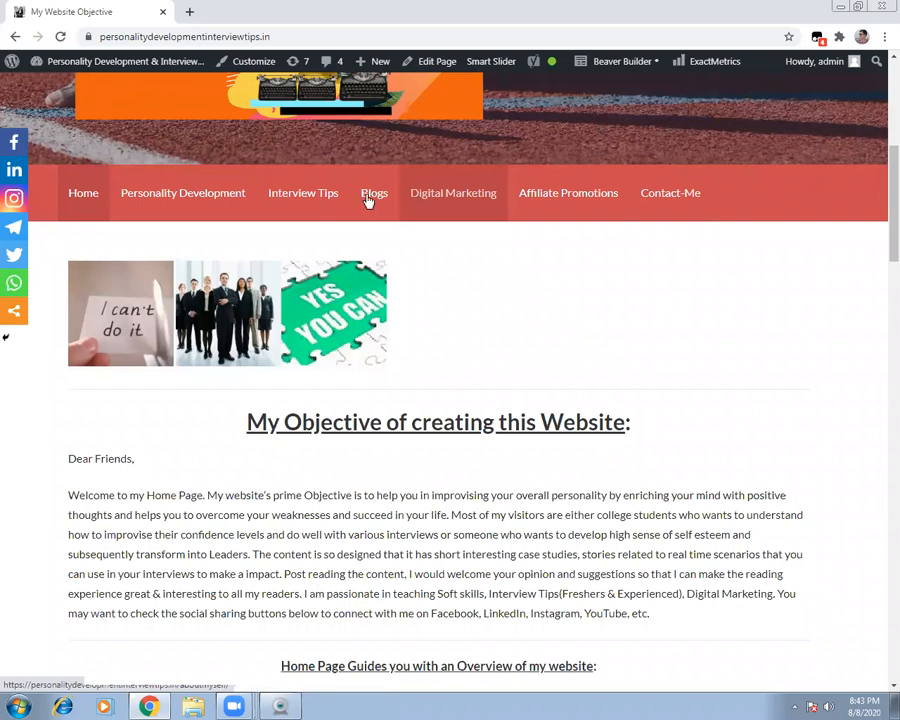
mouse_move(440, 195)
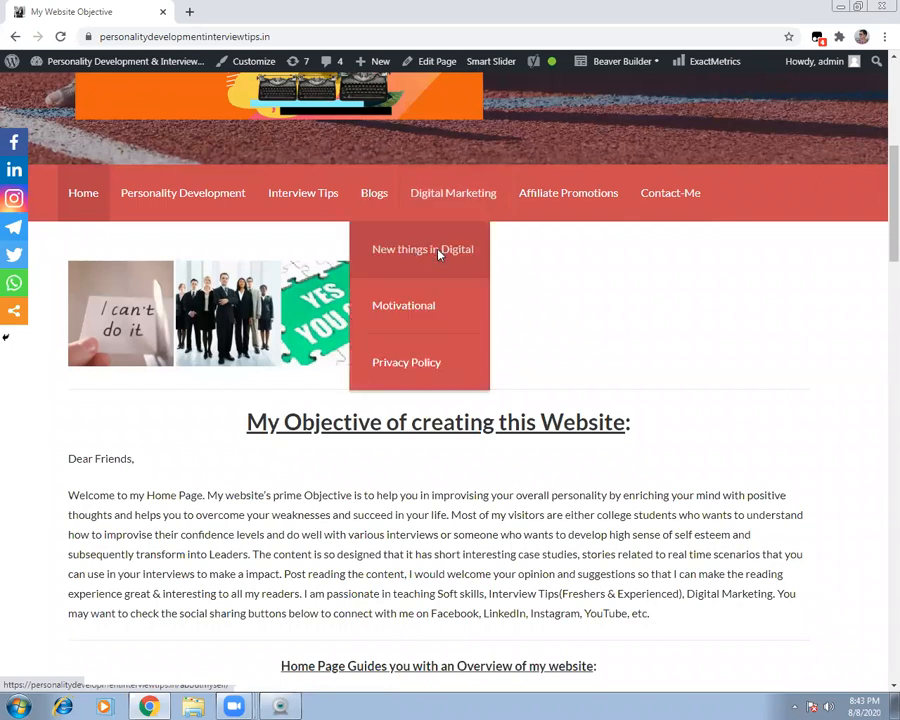
left_click(438, 254)
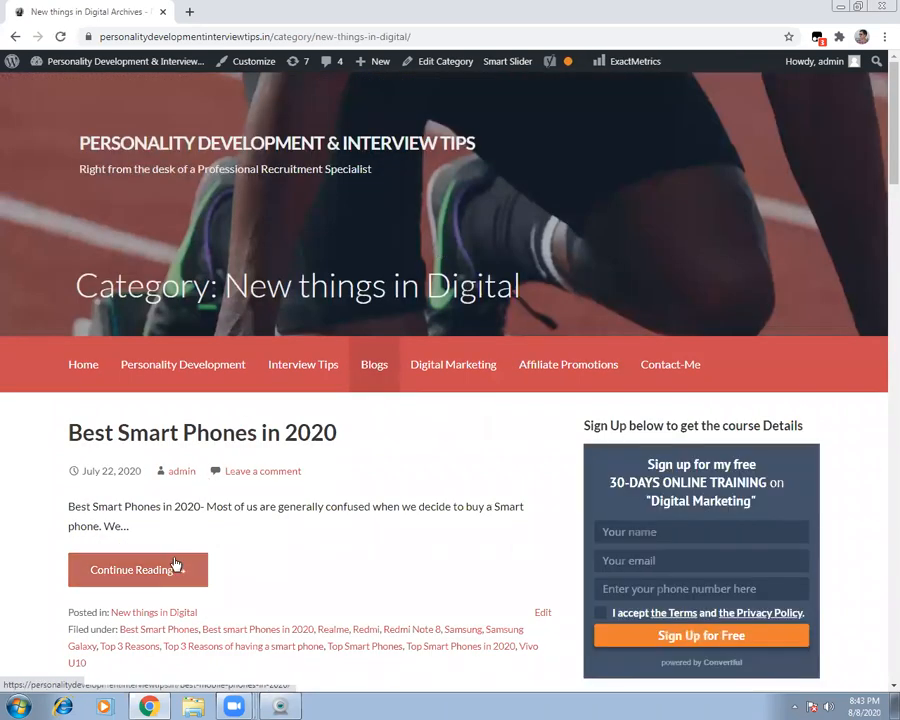
left_click(175, 566)
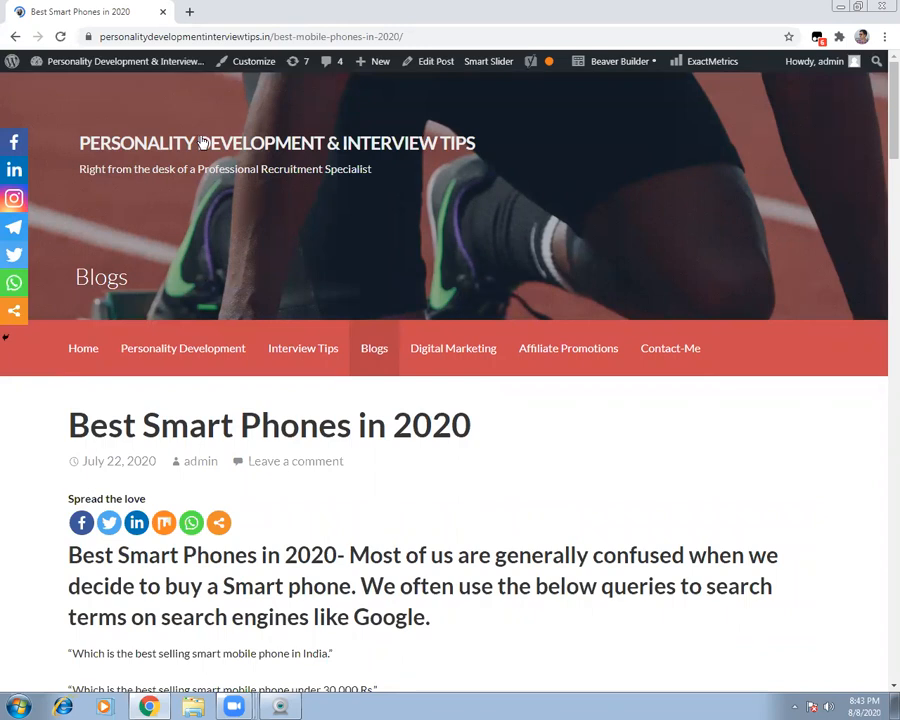
Examine the post from its title to the comment section for the sharing icons' placement, closing the sign-up popup.
mouse_move(138, 66)
scroll(878, 118, "down", 12)
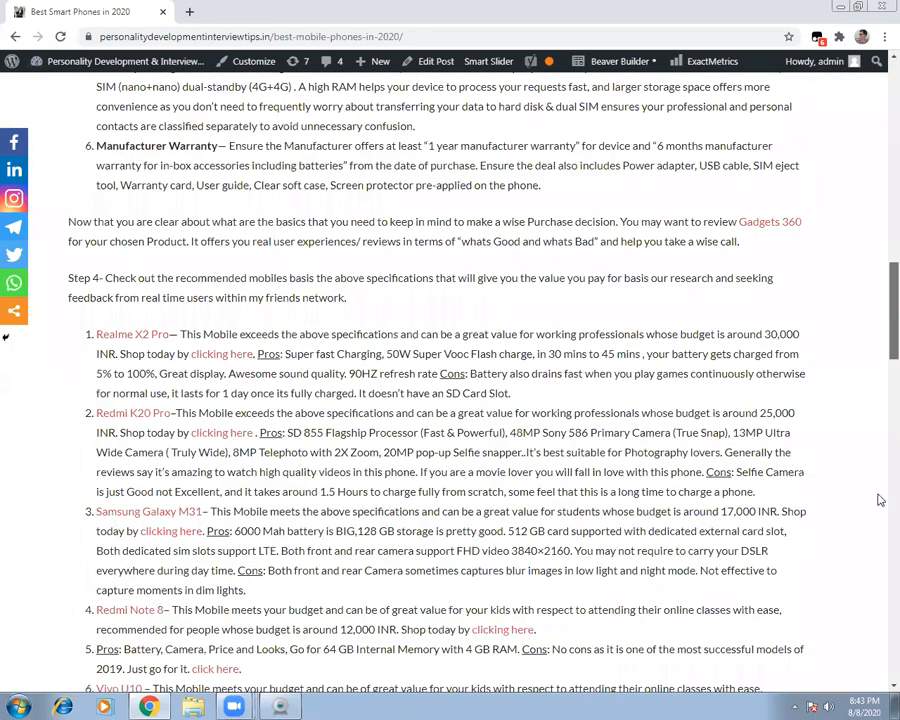
scroll(878, 593, "down", 10)
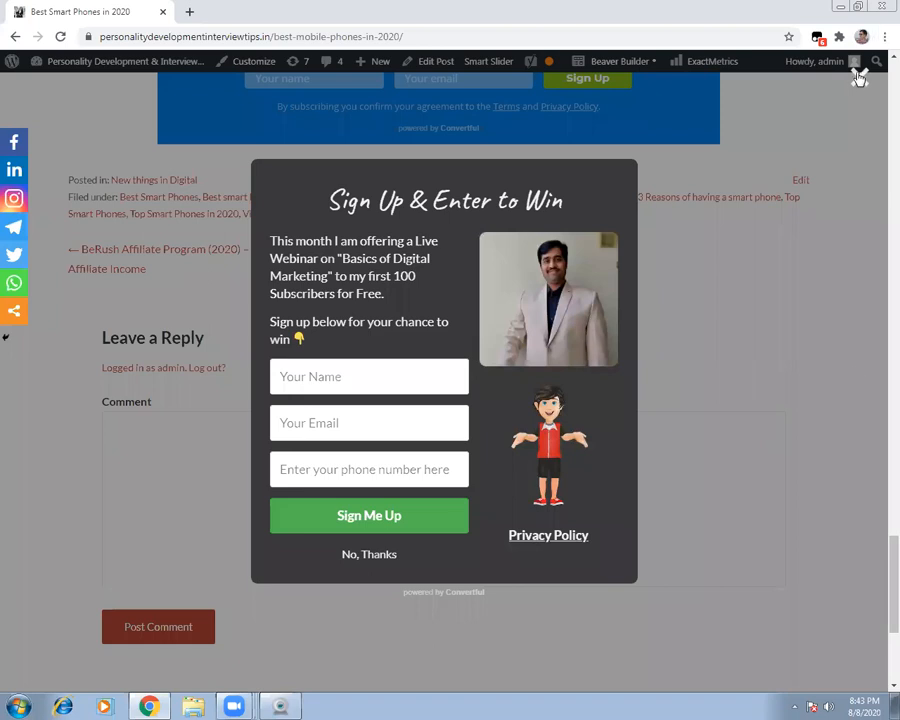
left_click(858, 78)
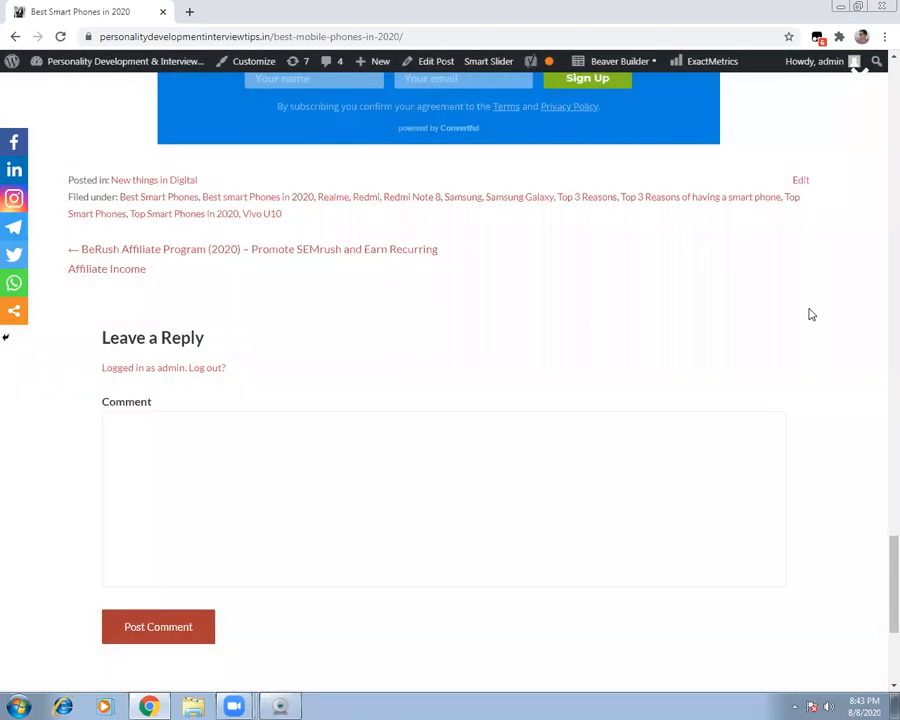
scroll(880, 469, "up", 5)
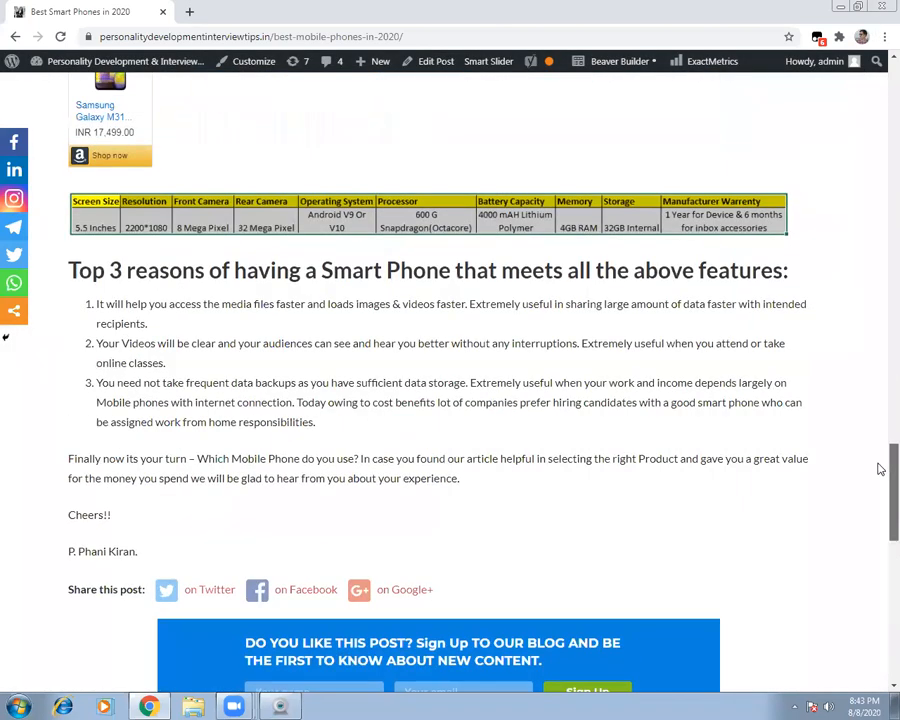
scroll(880, 469, "up", 6)
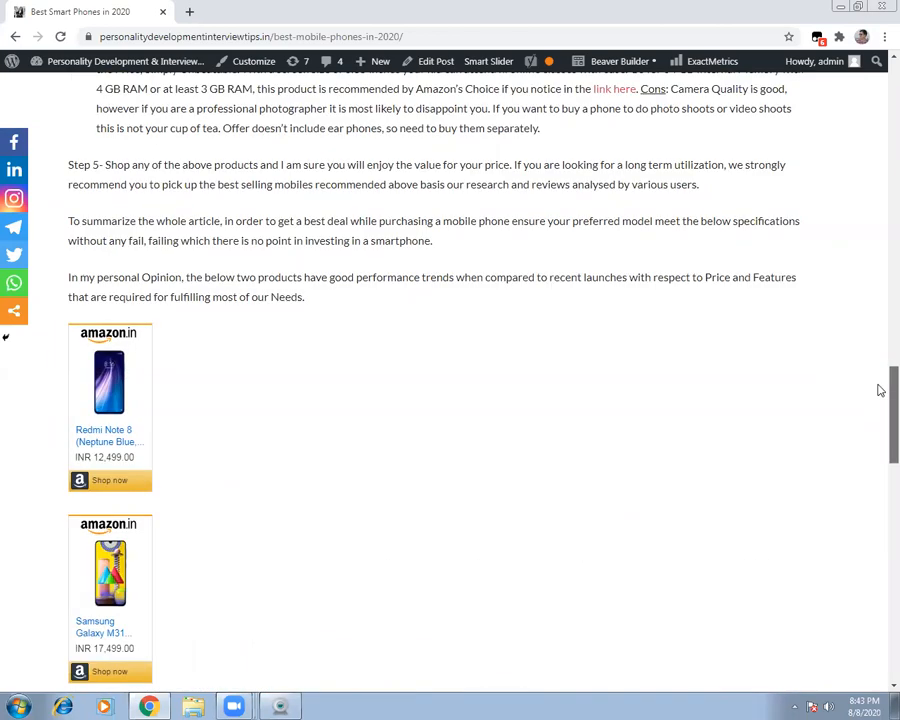
scroll(880, 390, "up", 10)
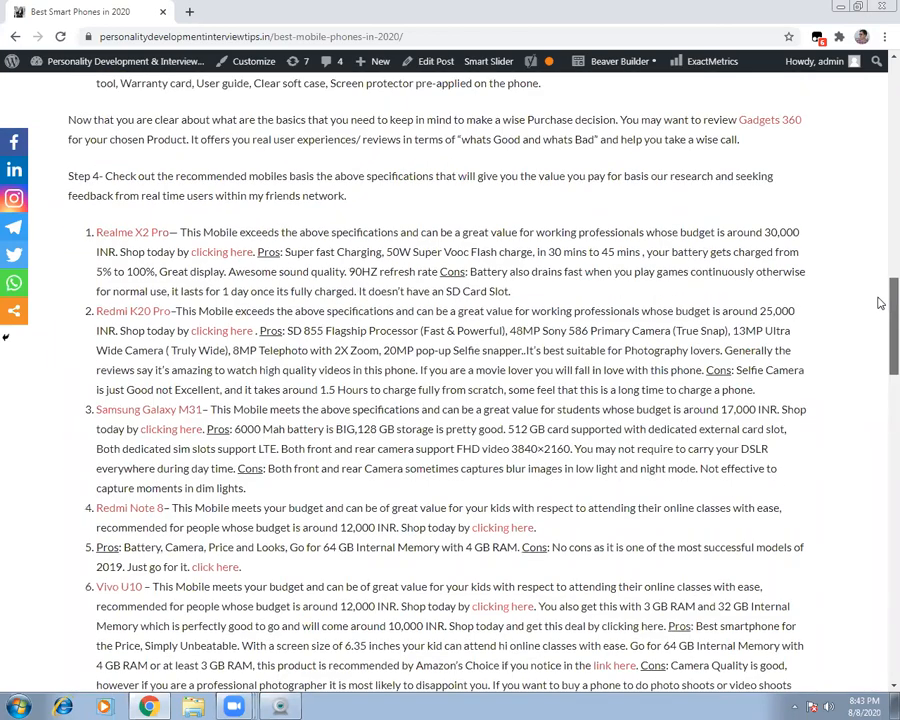
scroll(878, 213, "up", 12)
scroll(879, 96, "up", 2)
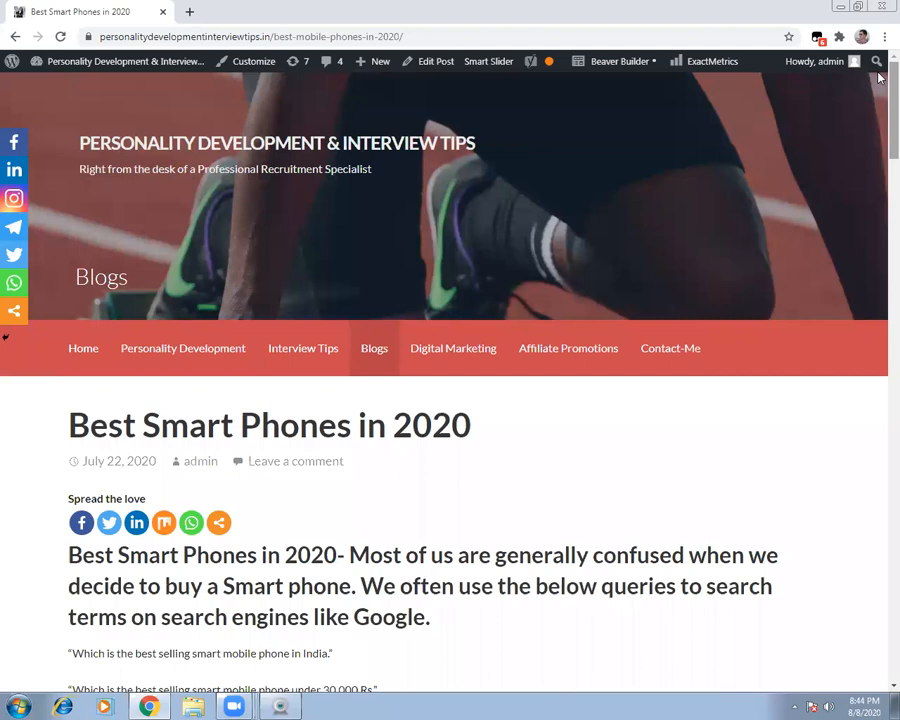
Return to the WordPress dashboard and open Sassy Social Share's Floating Interface settings.
mouse_move(45, 66)
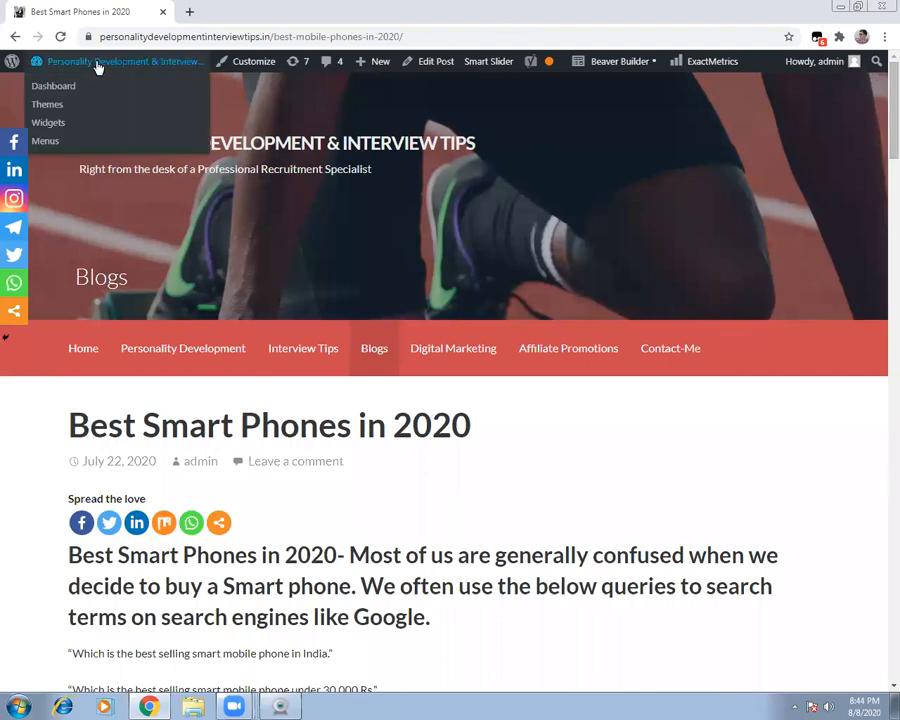
left_click(54, 89)
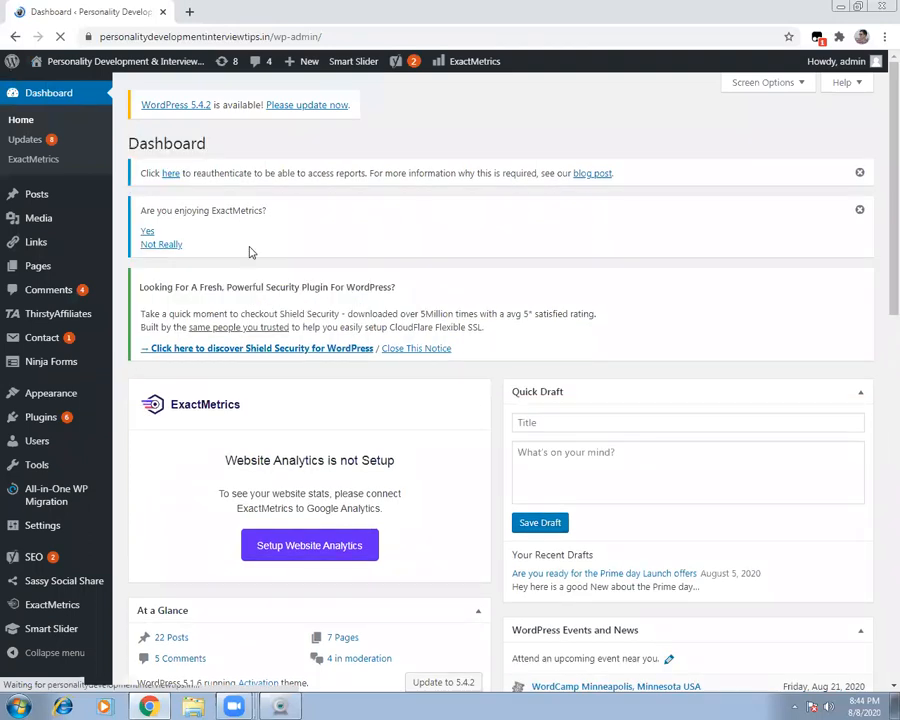
left_click_drag(879, 219, 879, 388)
mouse_move(88, 593)
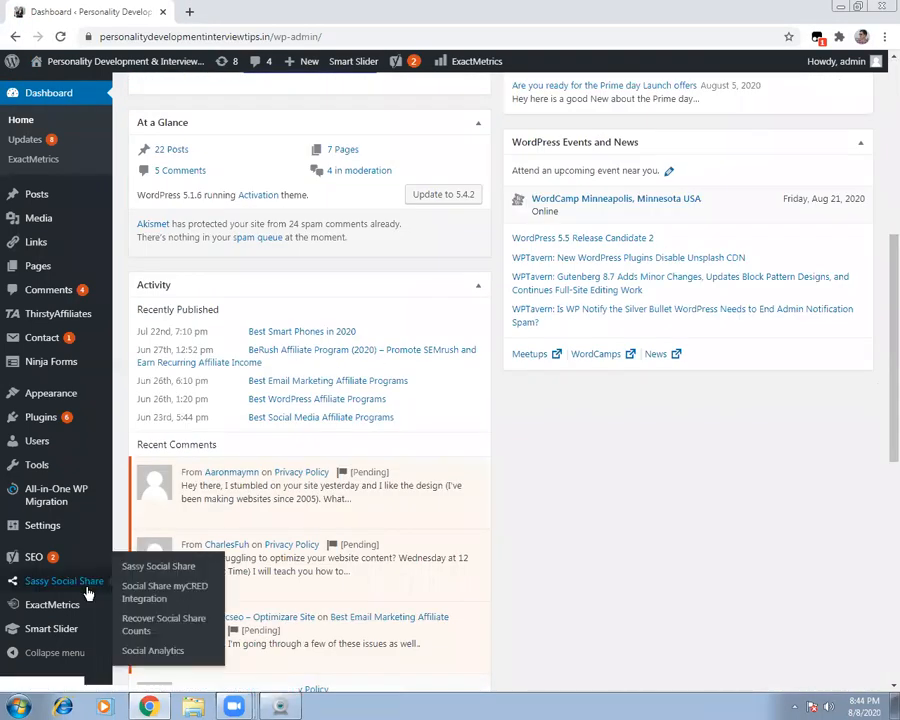
left_click(87, 591)
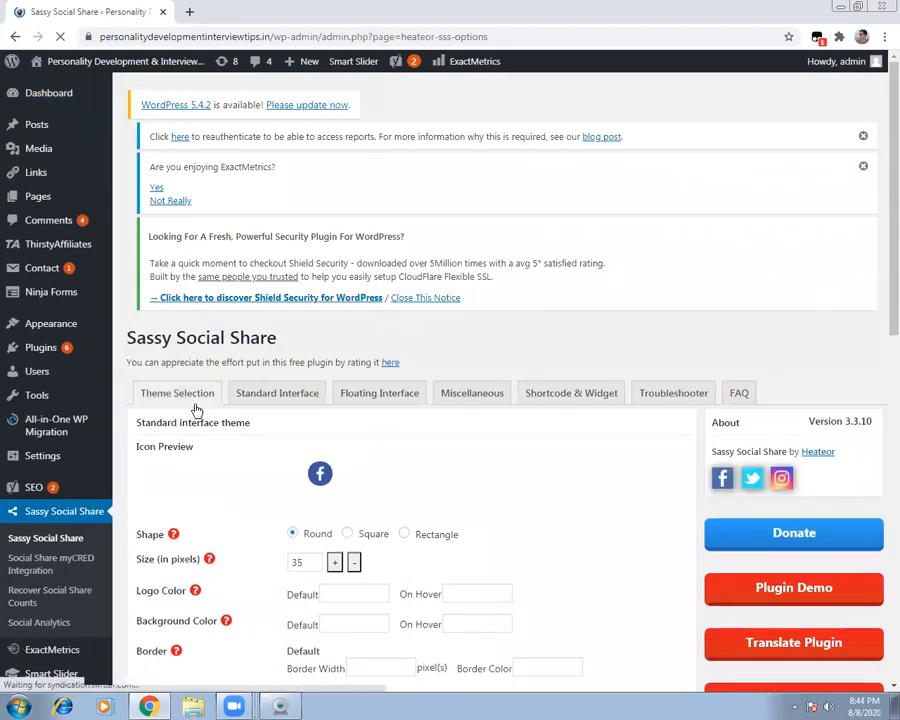
left_click(294, 407)
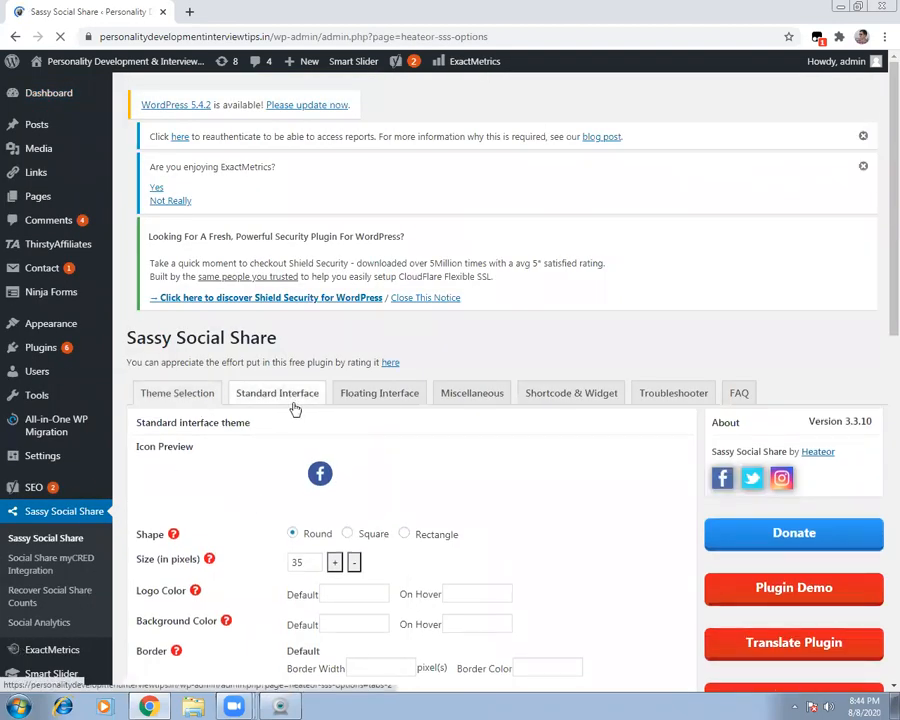
left_click(393, 403)
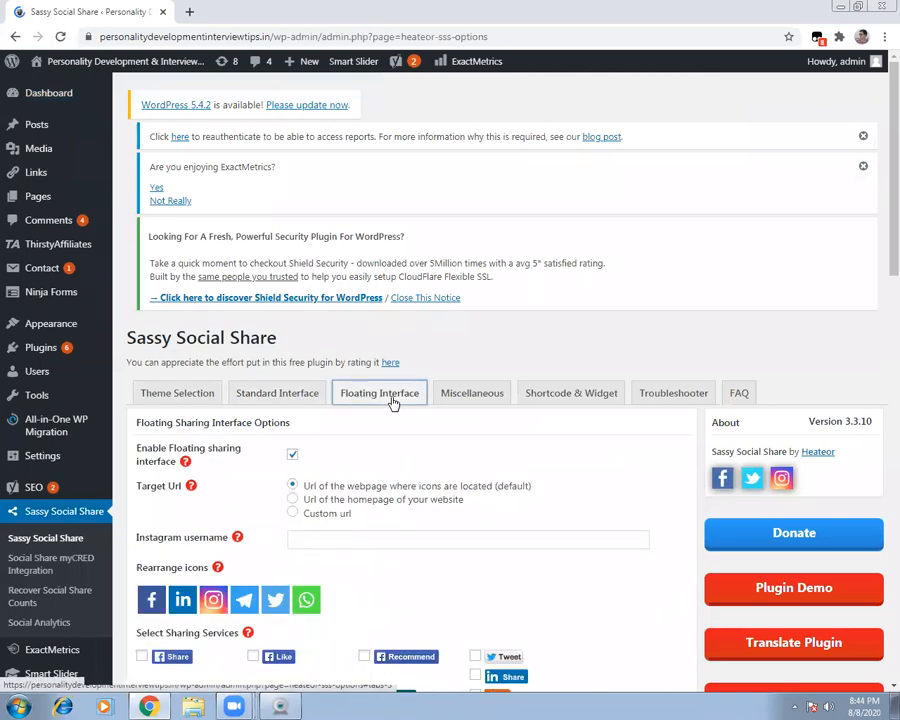
Remove Posts and Pages from the floating sharing interface's placement, leaving only Homepage selected, and save the settings.
scroll(876, 150, "down", 3)
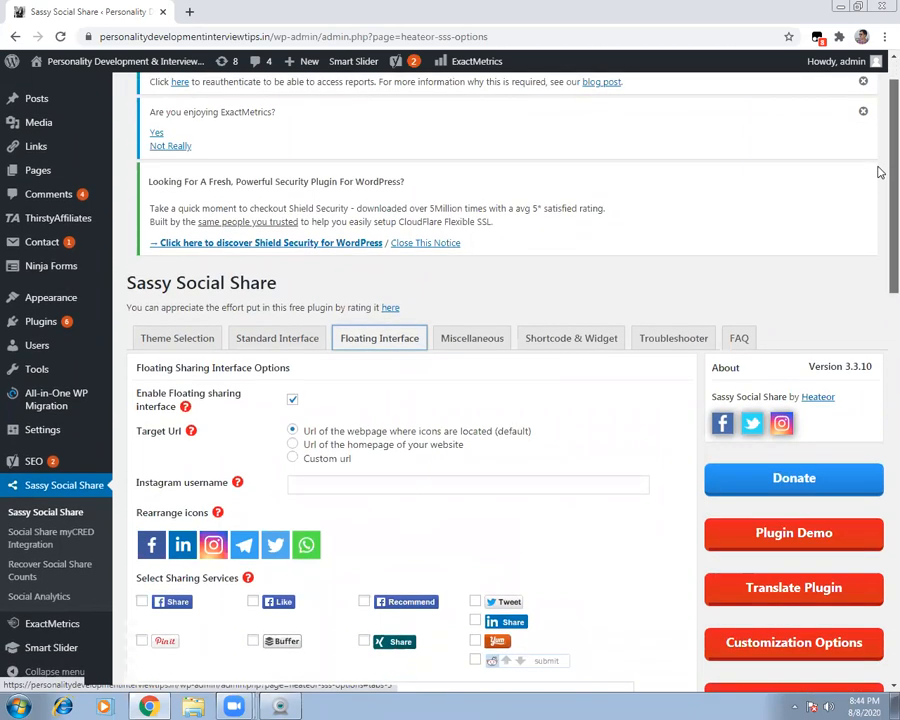
scroll(878, 202, "down", 1)
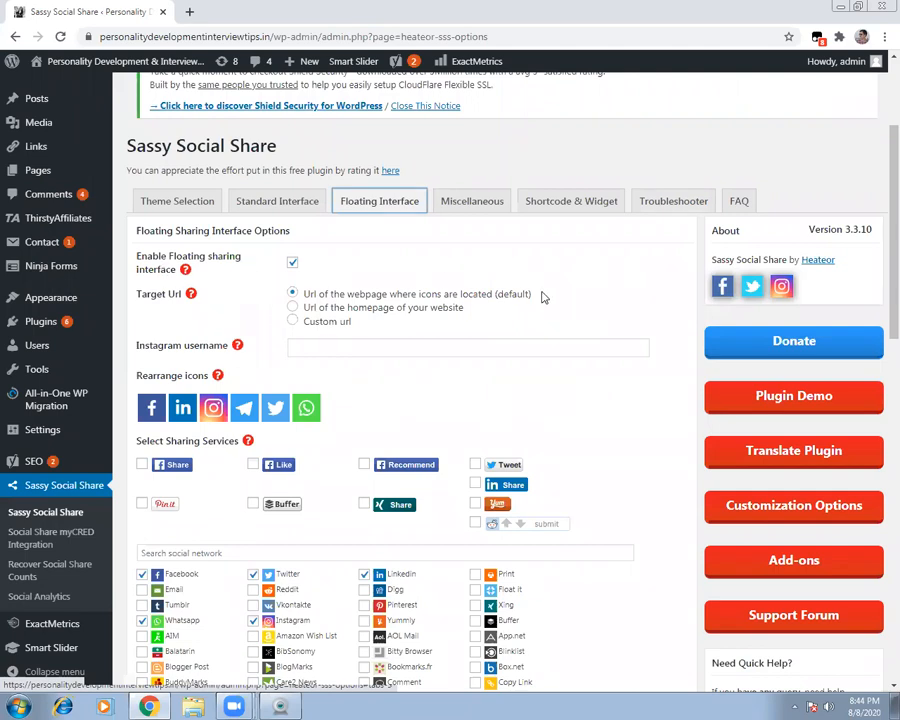
scroll(878, 283, "down", 3)
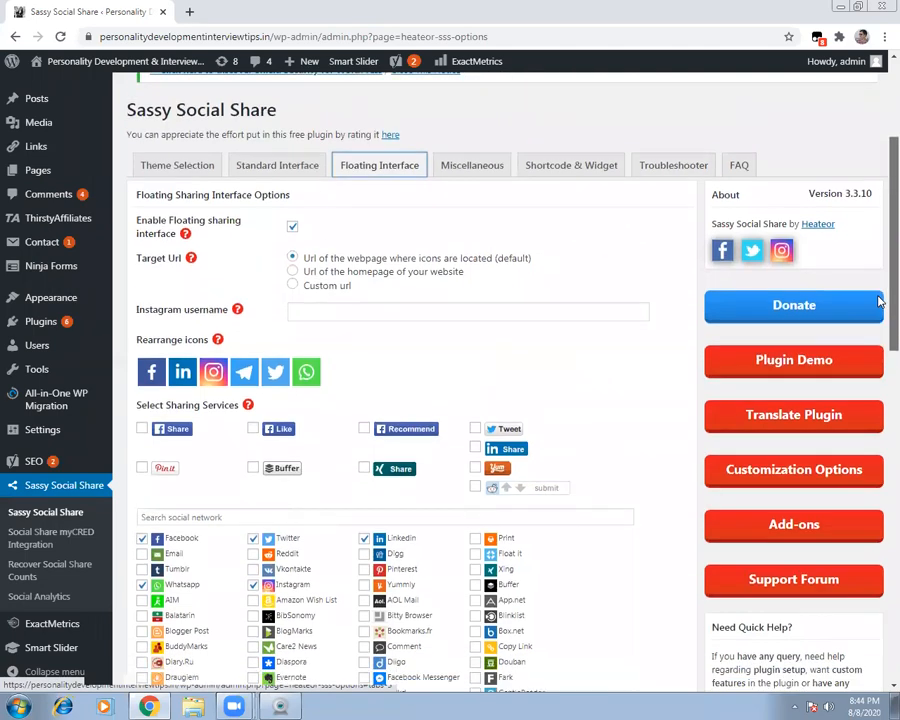
scroll(878, 335, "down", 1)
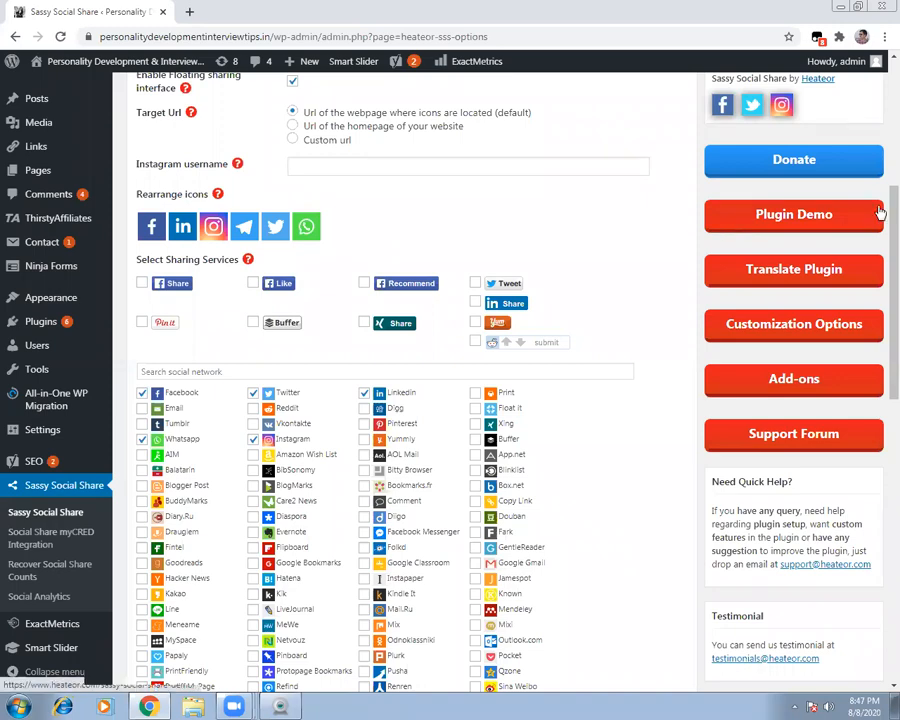
left_click_drag(879, 207, 879, 398)
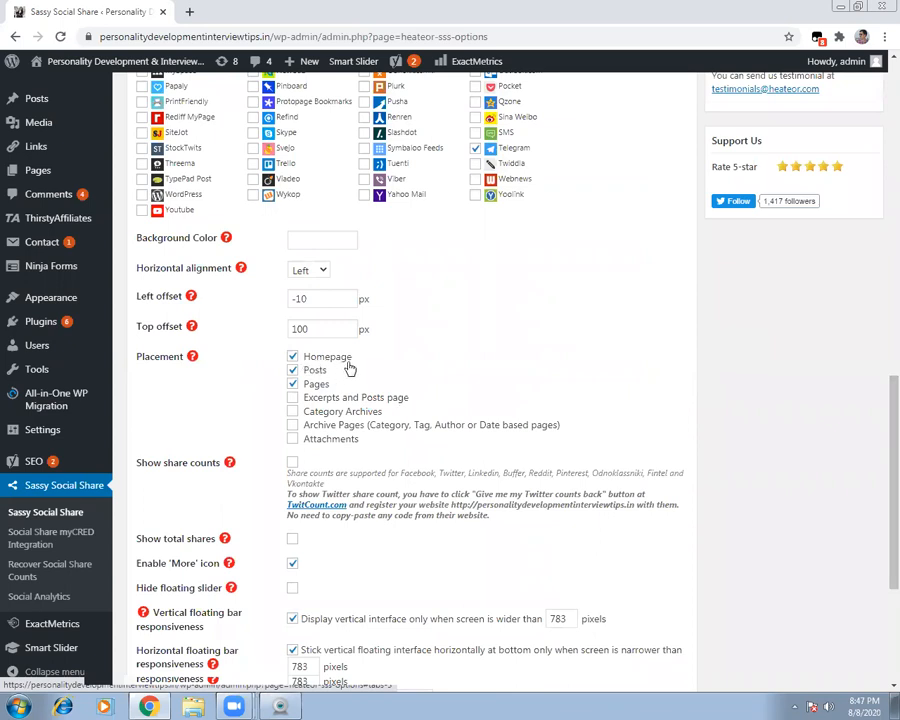
left_click(293, 371)
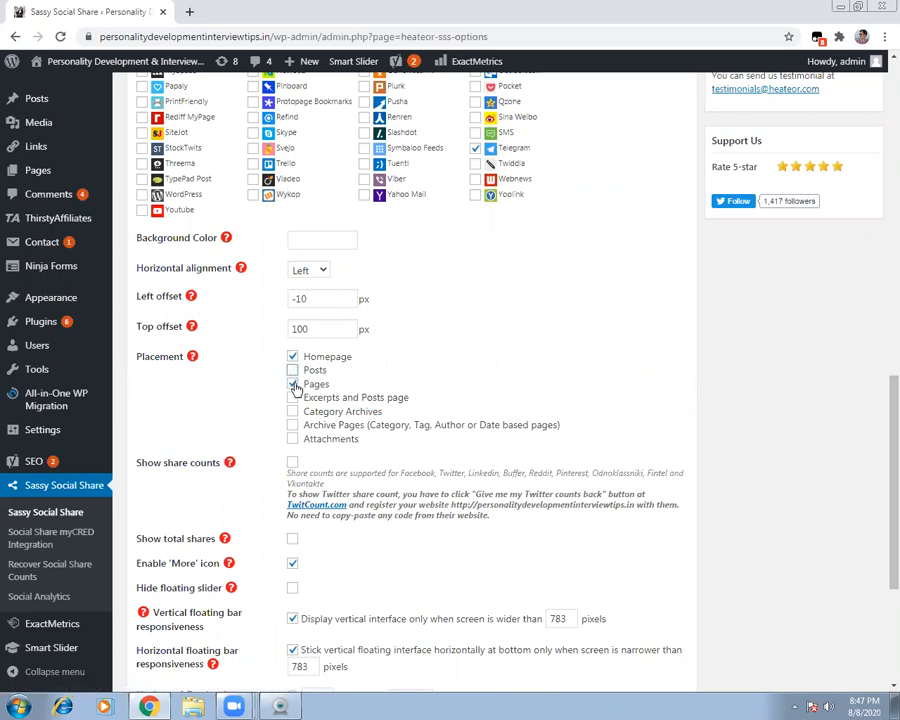
left_click(293, 385)
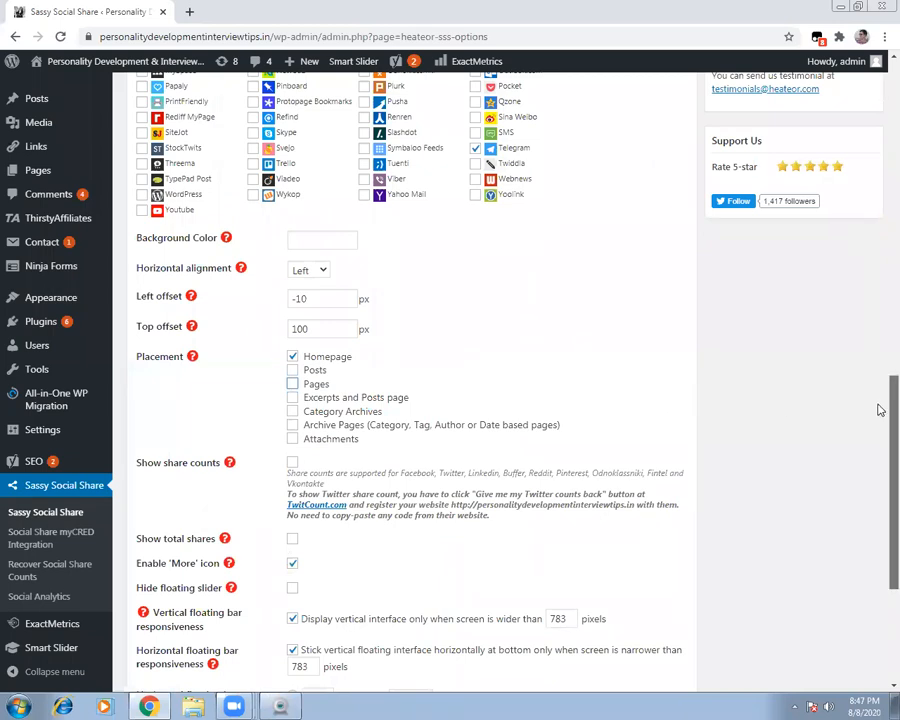
scroll(879, 479, "down", 2)
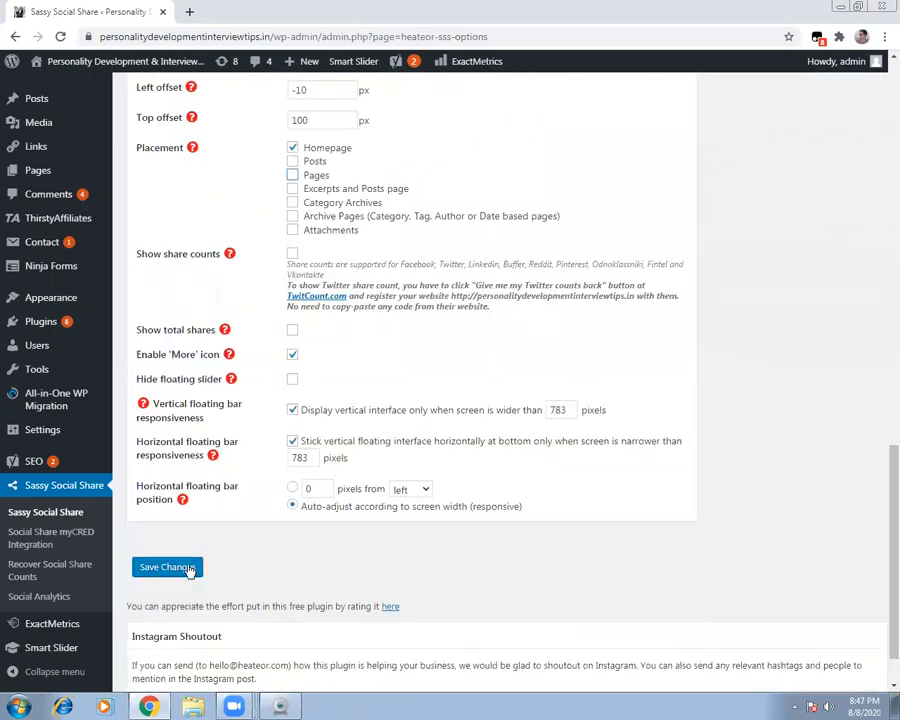
left_click(167, 567)
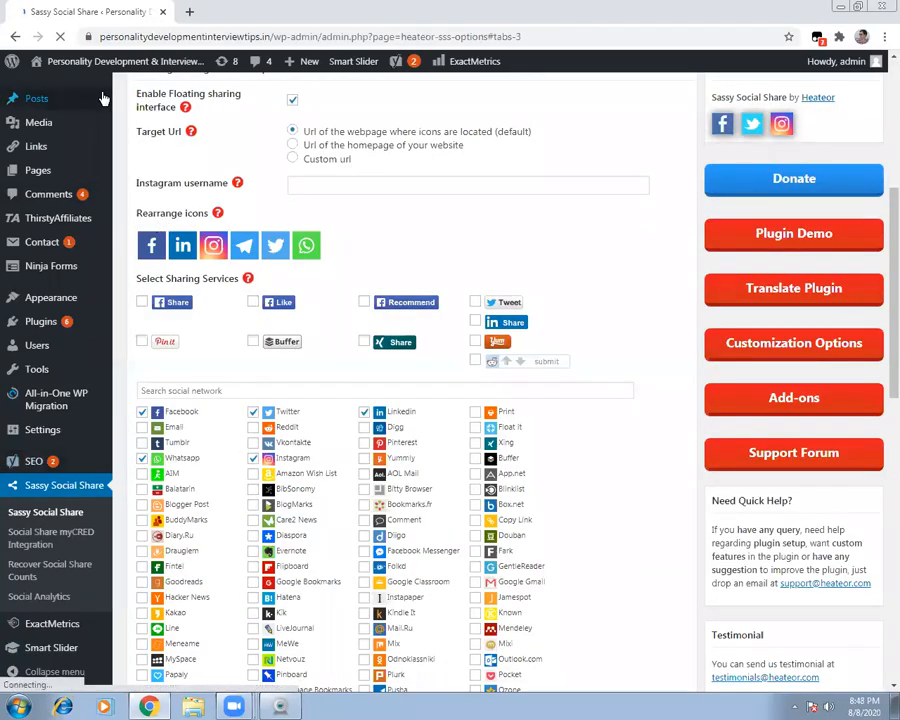
Visit the live website and check the homepage, Personality Development, Interview Tips and Blogs pages for the floating sharing icons.
mouse_move(104, 99)
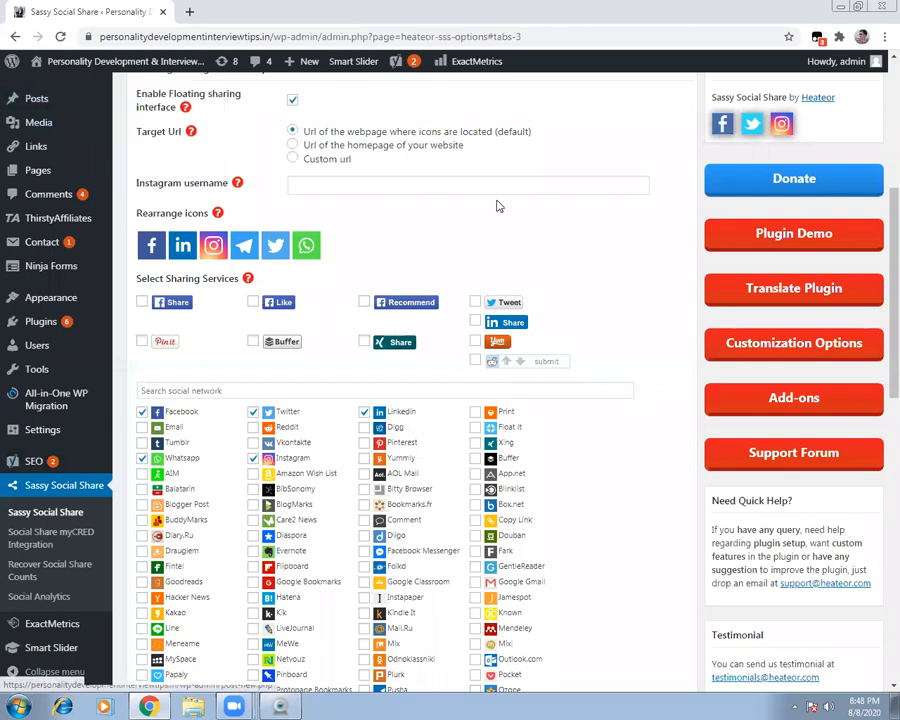
mouse_move(80, 66)
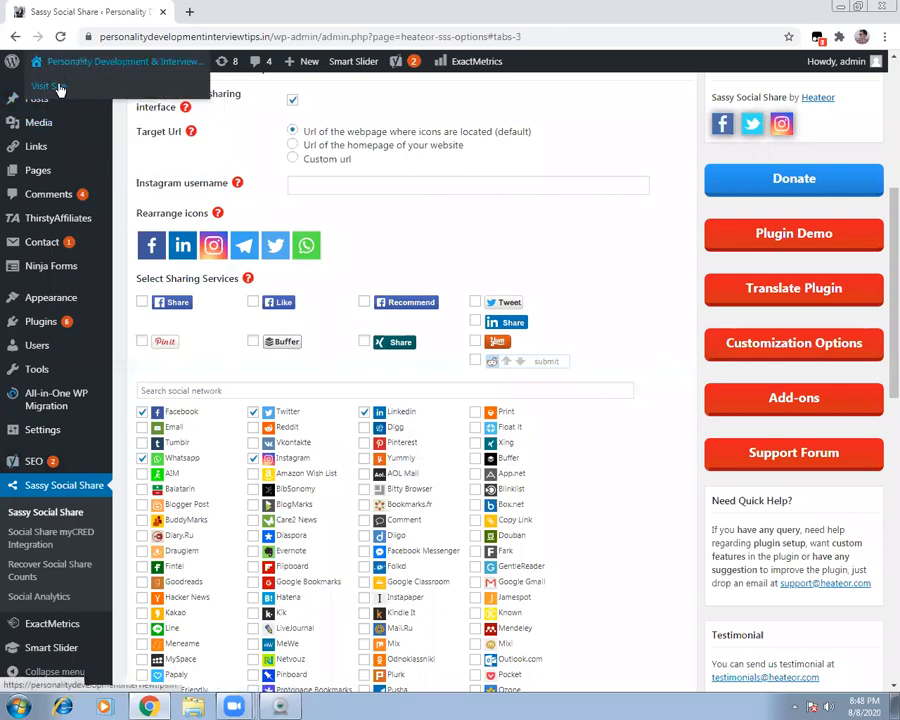
left_click(60, 89)
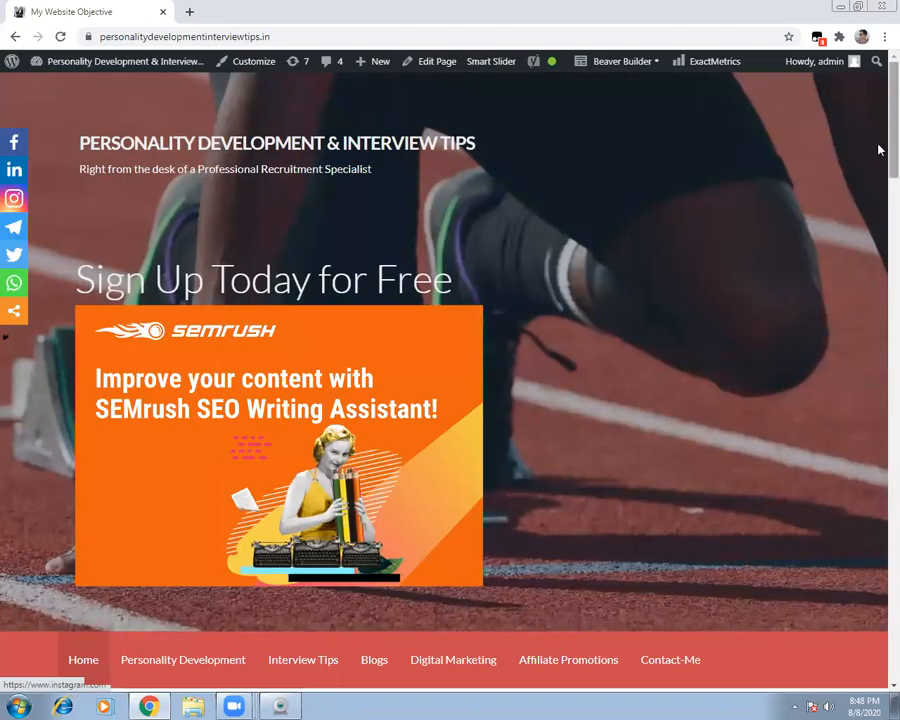
scroll(878, 178, "down", 2)
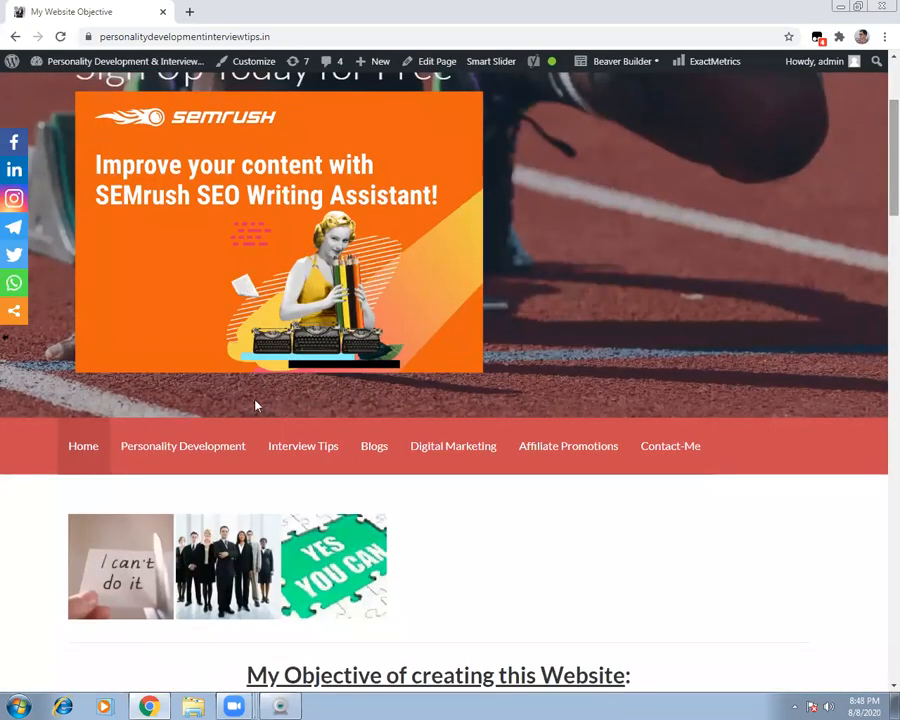
left_click(209, 446)
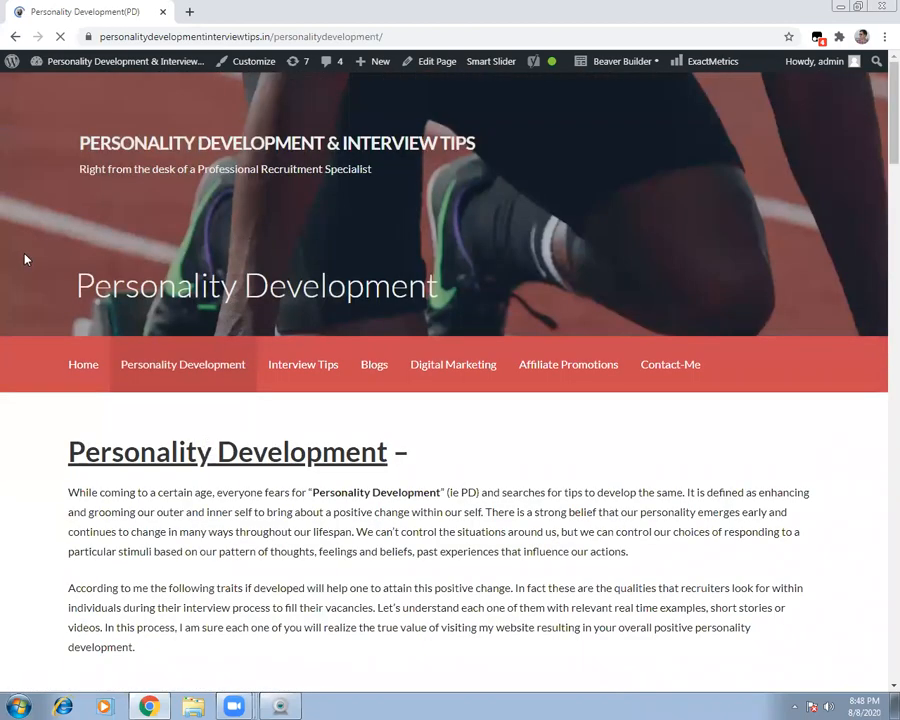
left_click(303, 362)
mouse_move(376, 368)
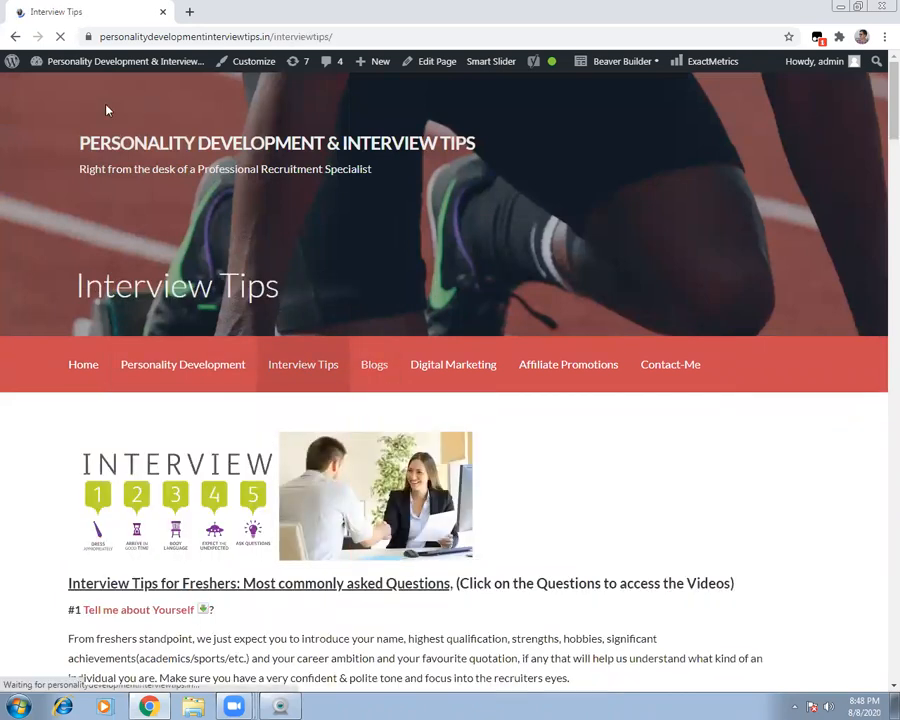
Go back to the WordPress dashboard from the live site and reopen Sassy Social Share's Floating Interface settings.
mouse_move(118, 68)
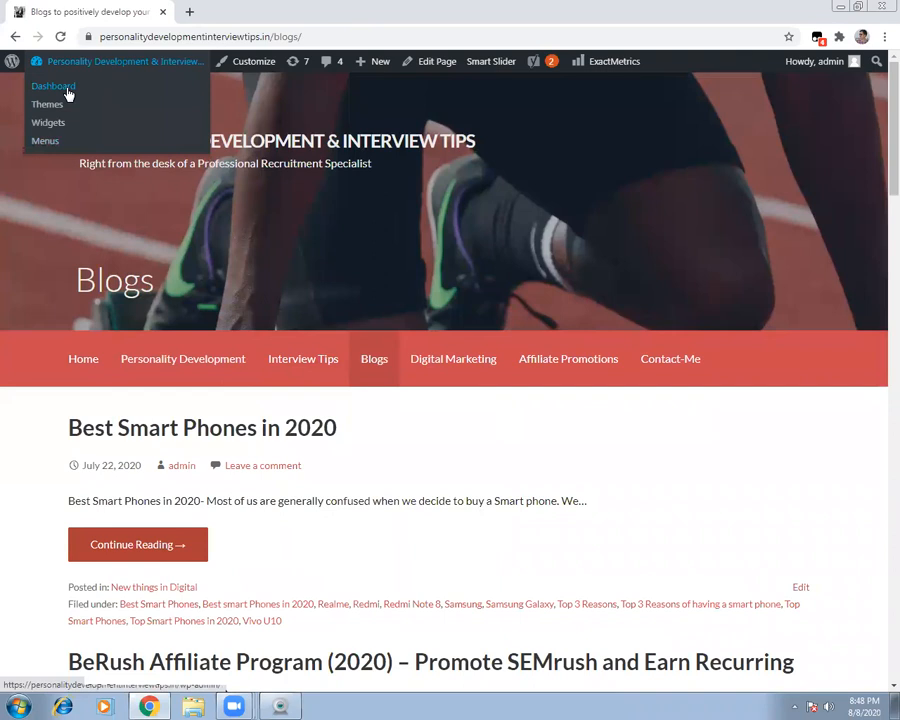
left_click(66, 88)
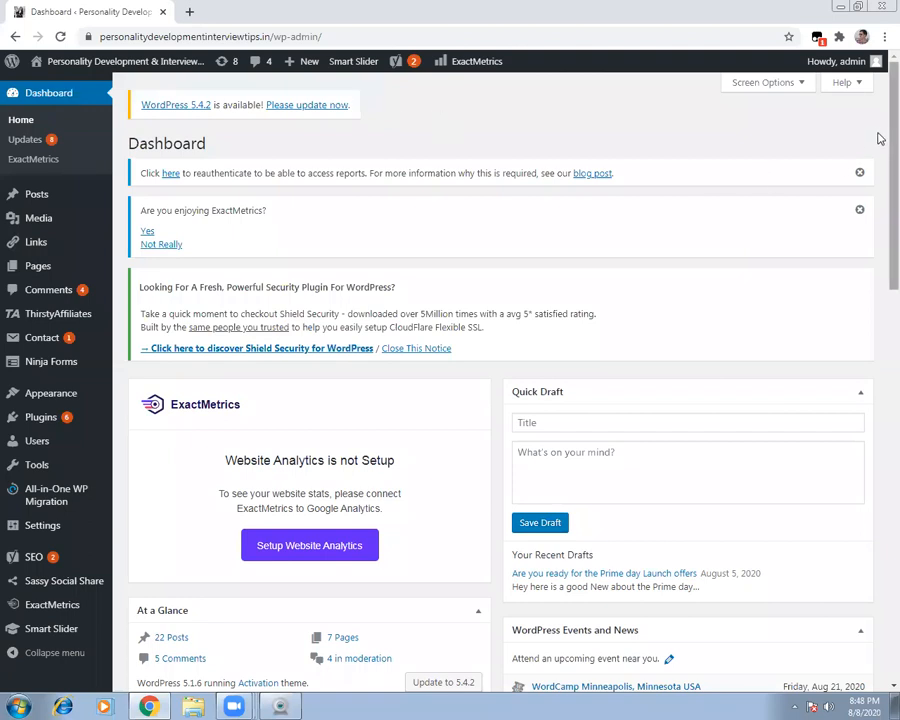
scroll(880, 155, "down", 1)
scroll(880, 155, "down", 2)
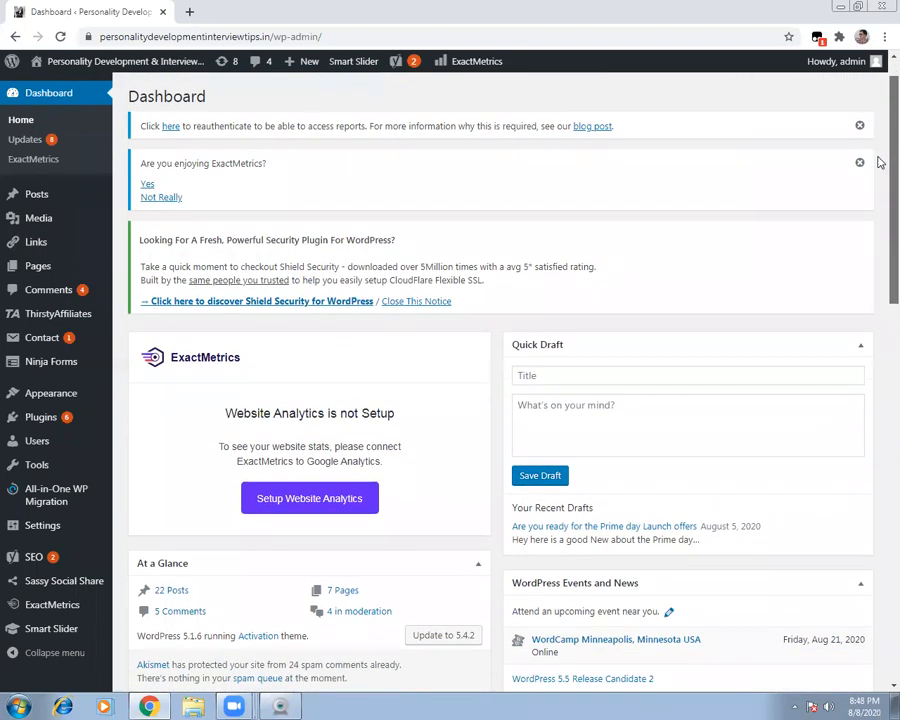
scroll(880, 268, "down", 5)
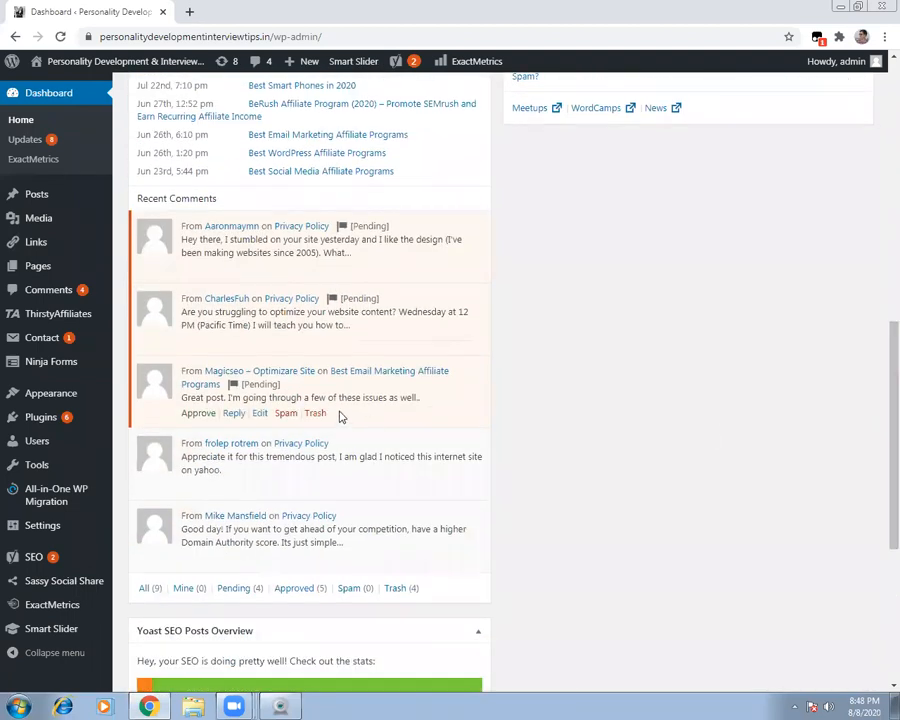
mouse_move(88, 597)
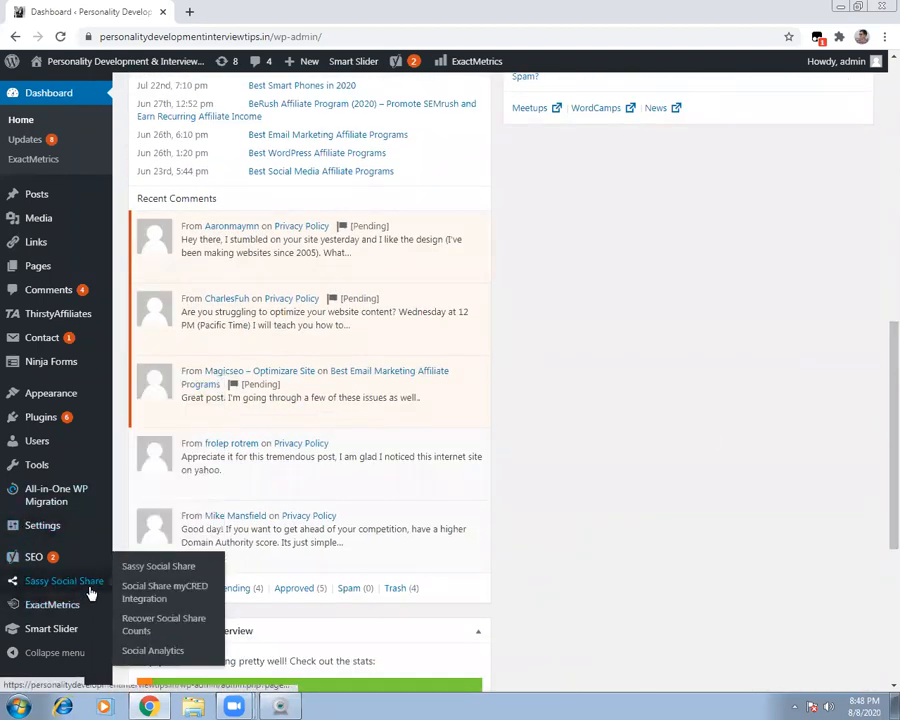
left_click(79, 588)
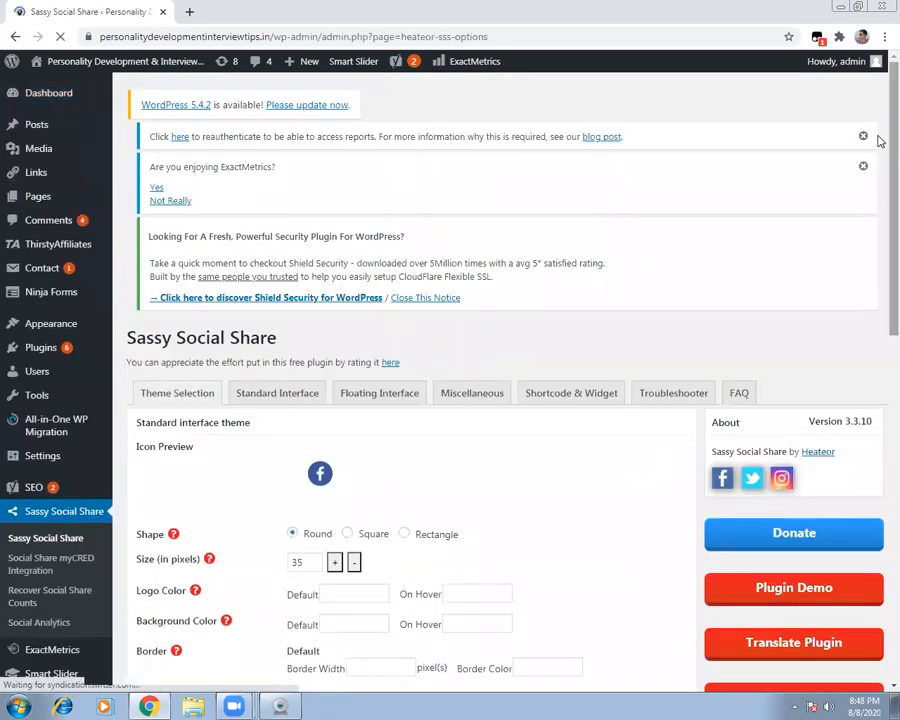
scroll(876, 150, "down", 3)
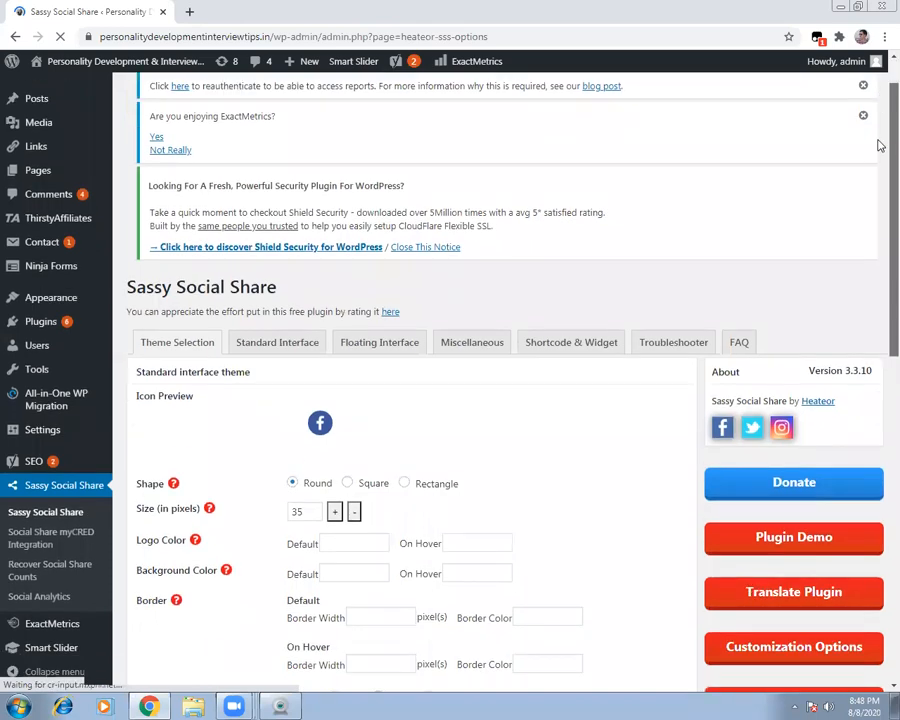
scroll(879, 244, "down", 1)
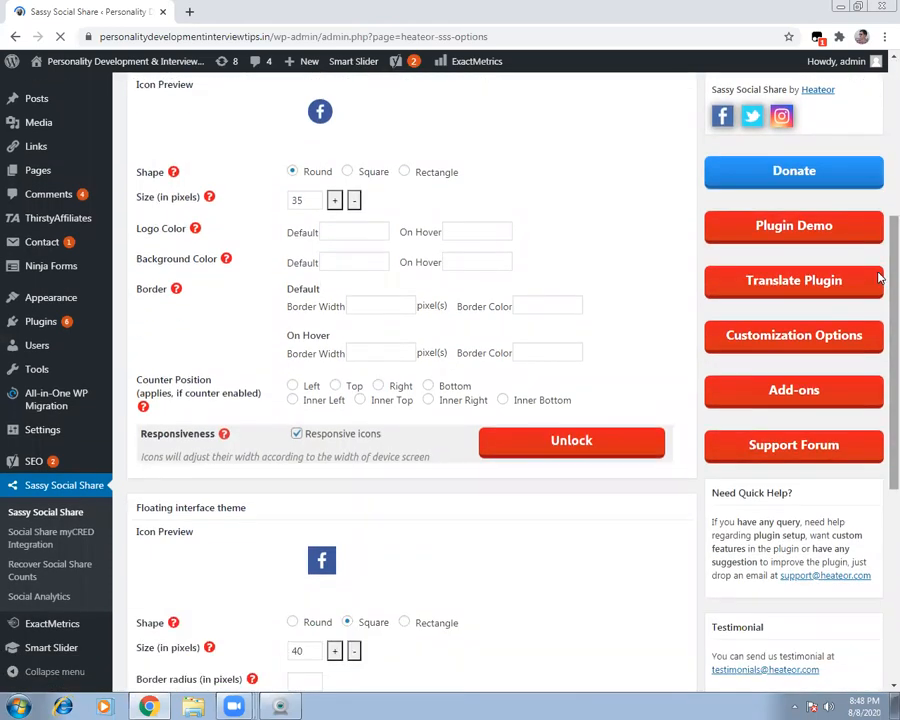
scroll(878, 262, "up", 2)
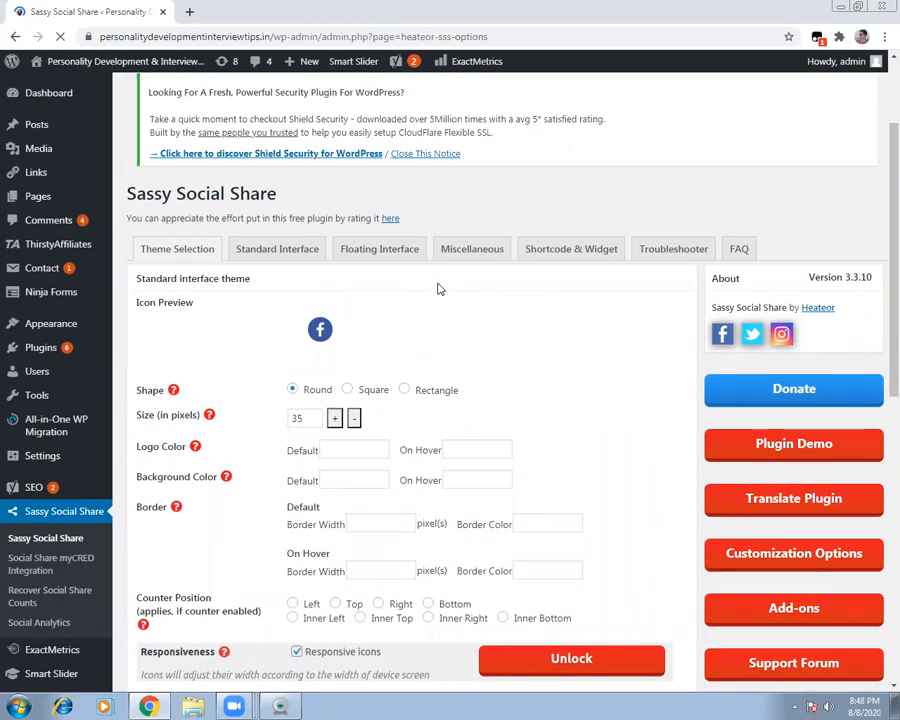
left_click(398, 259)
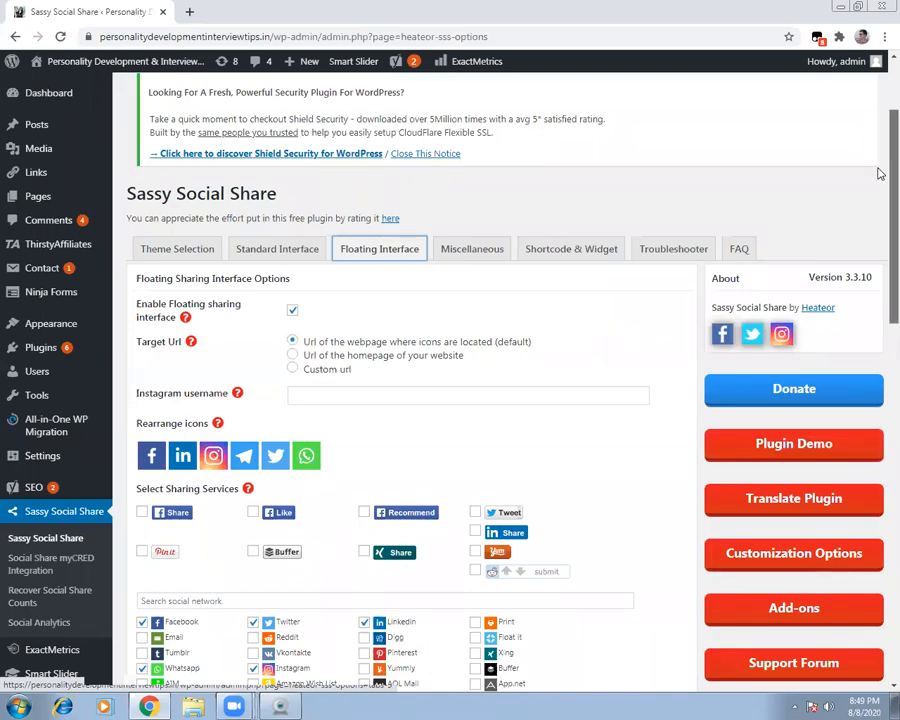
Include Posts and Pages again in the floating sharing interface's placement alongside Homepage and save the settings.
scroll(880, 210, "down", 1)
left_click_drag(880, 210, 874, 456)
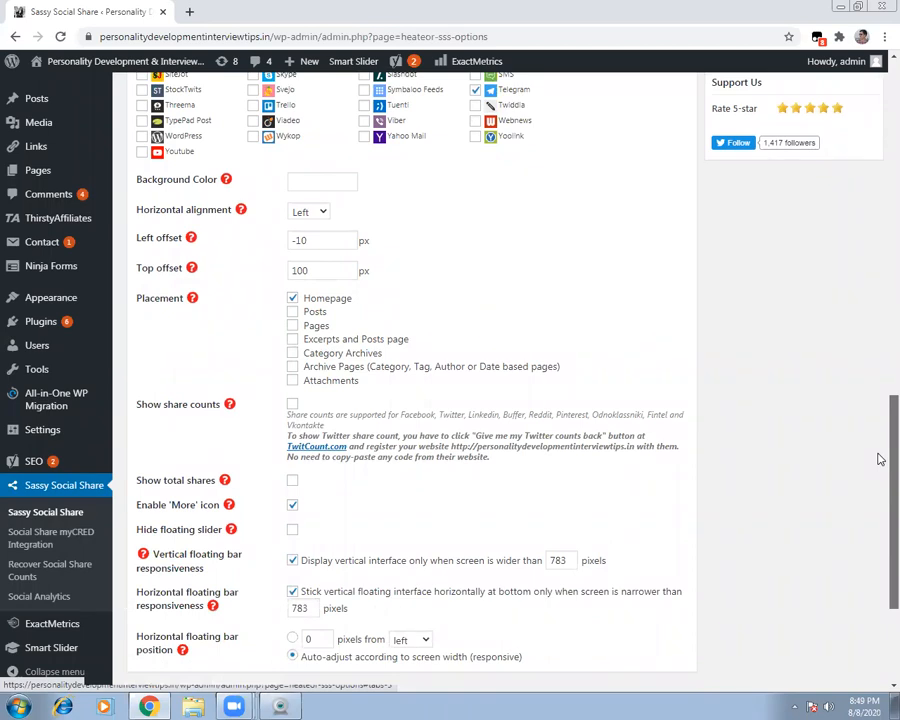
left_click(292, 312)
left_click(293, 326)
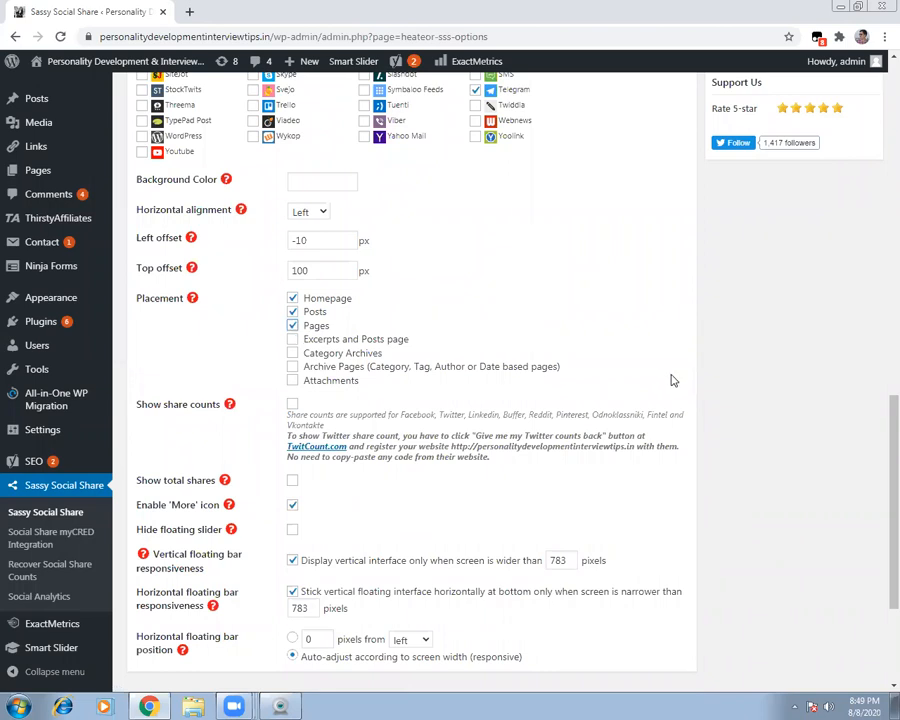
left_click_drag(879, 404, 879, 476)
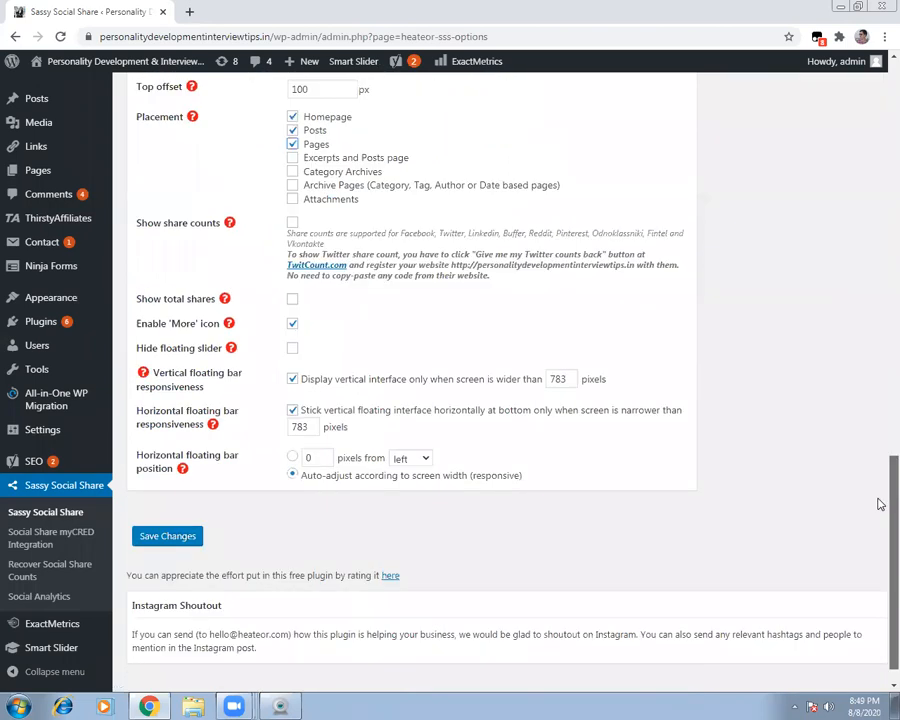
left_click(150, 507)
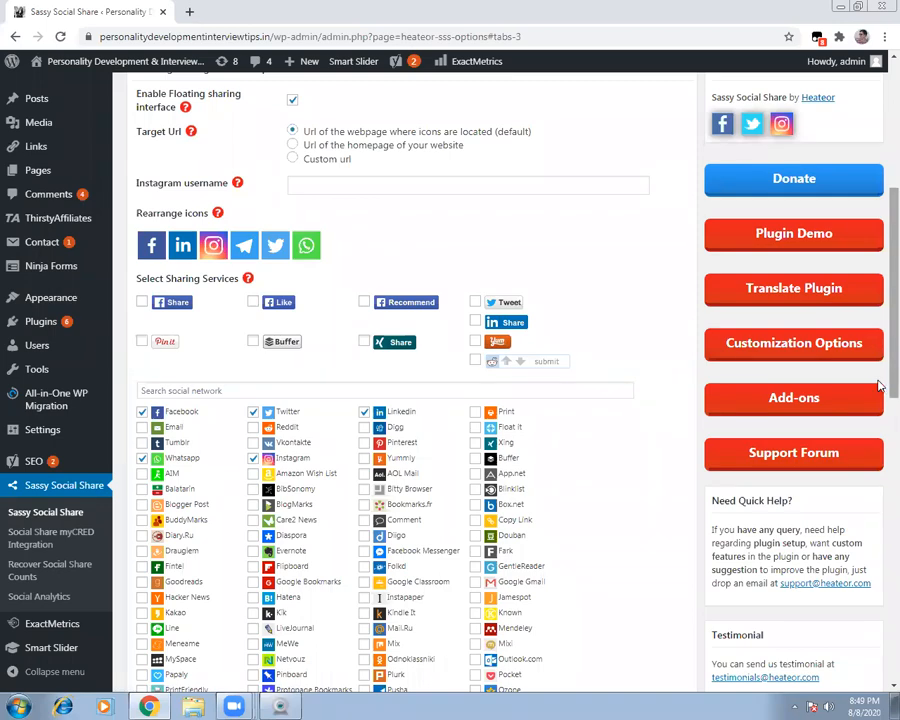
Open YouTube in a new browser tab, keeping the Sassy Social Share settings open.
scroll(878, 305, "up", 3)
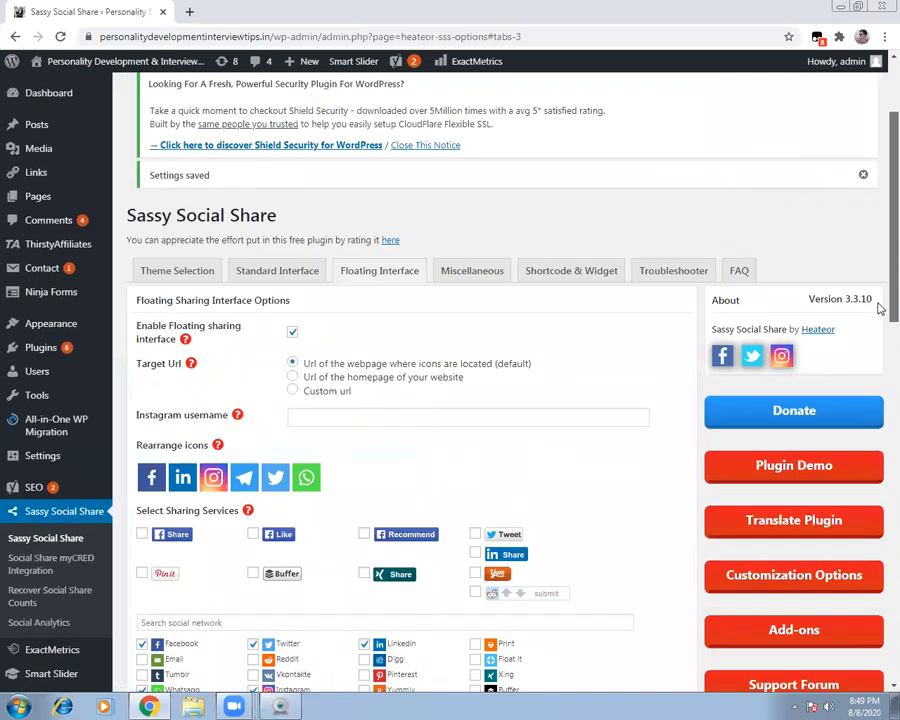
scroll(878, 270, "up", 1)
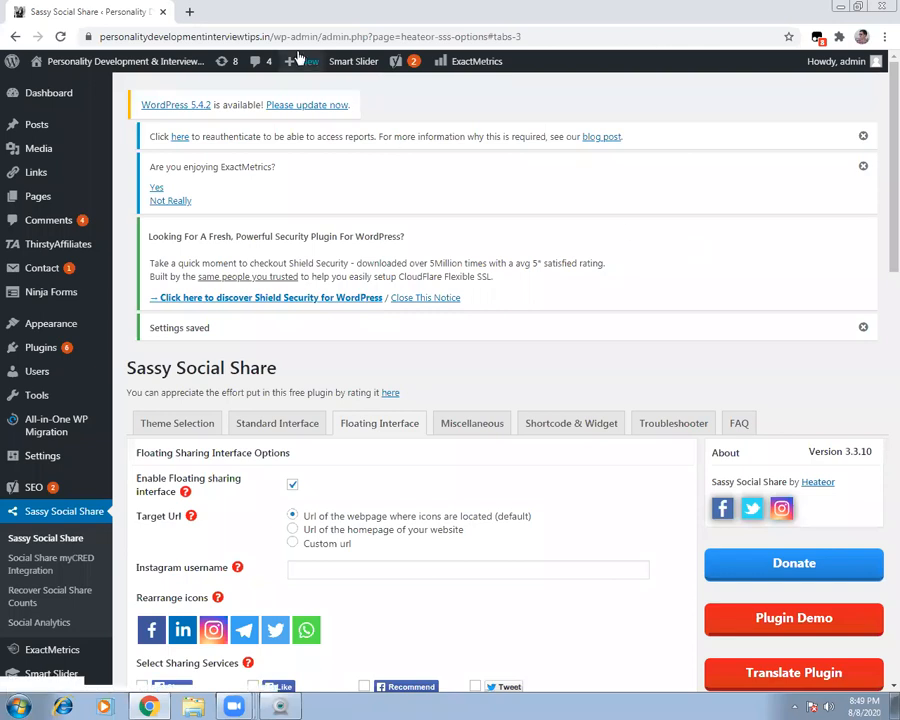
left_click(191, 12)
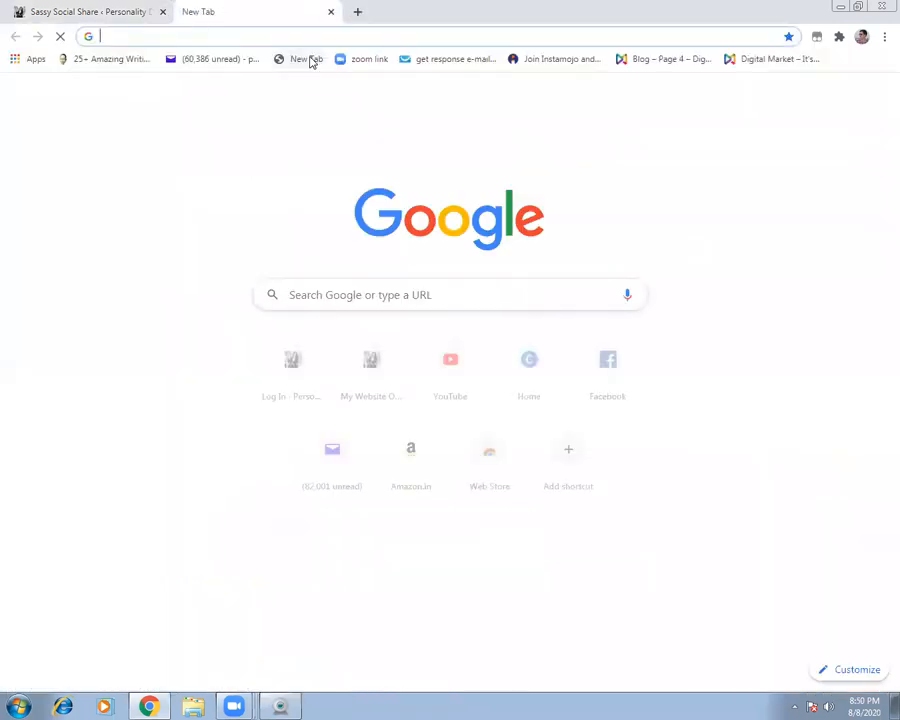
left_click(286, 34)
type("y")
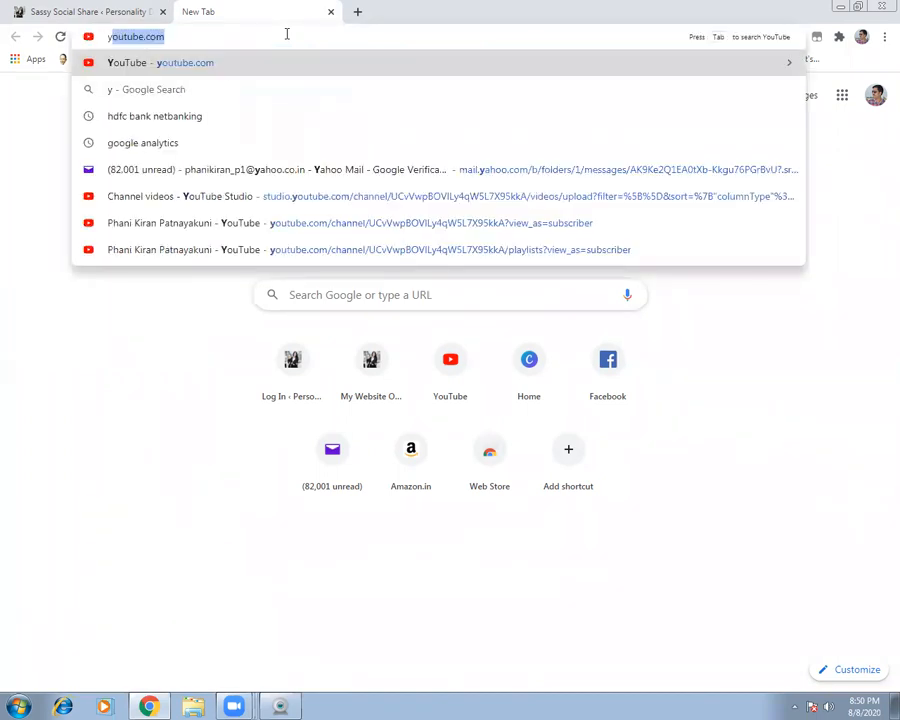
type("outube")
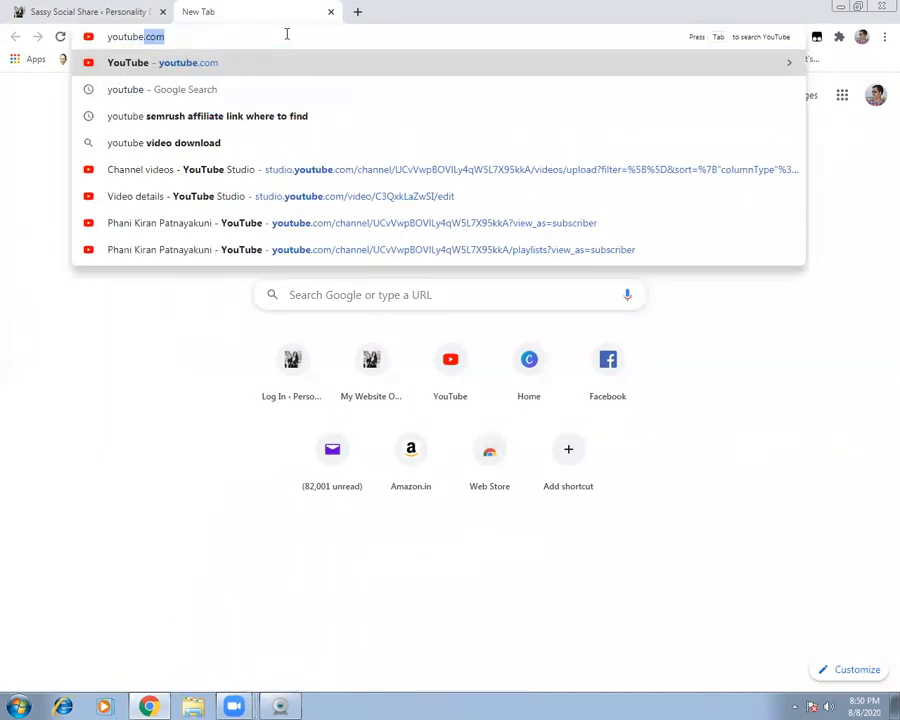
key("Return")
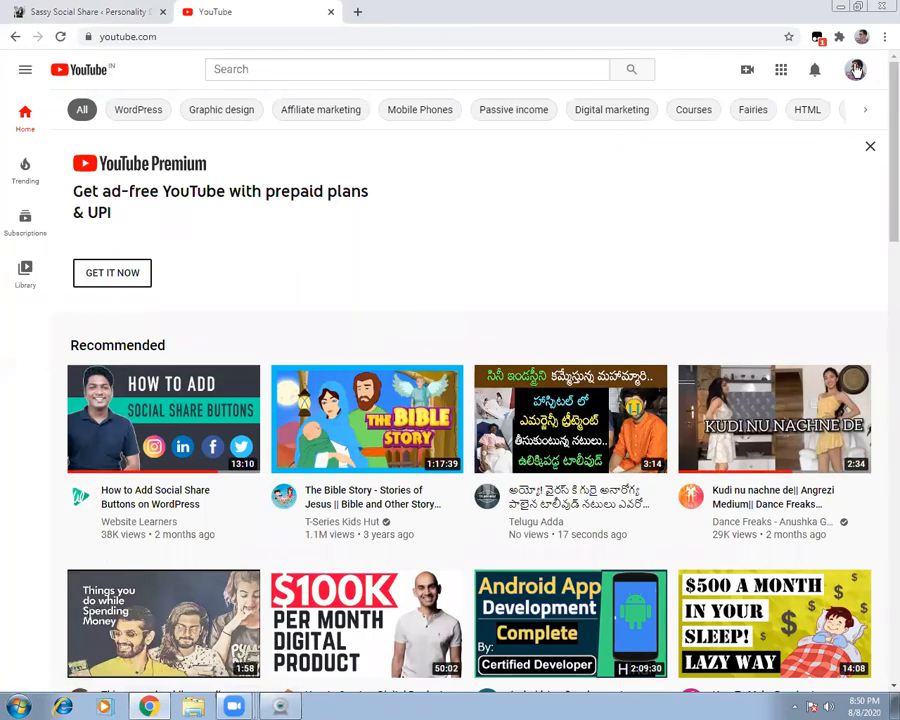
Open the signed-in account's own YouTube channel and view its created playlists.
left_click(855, 70)
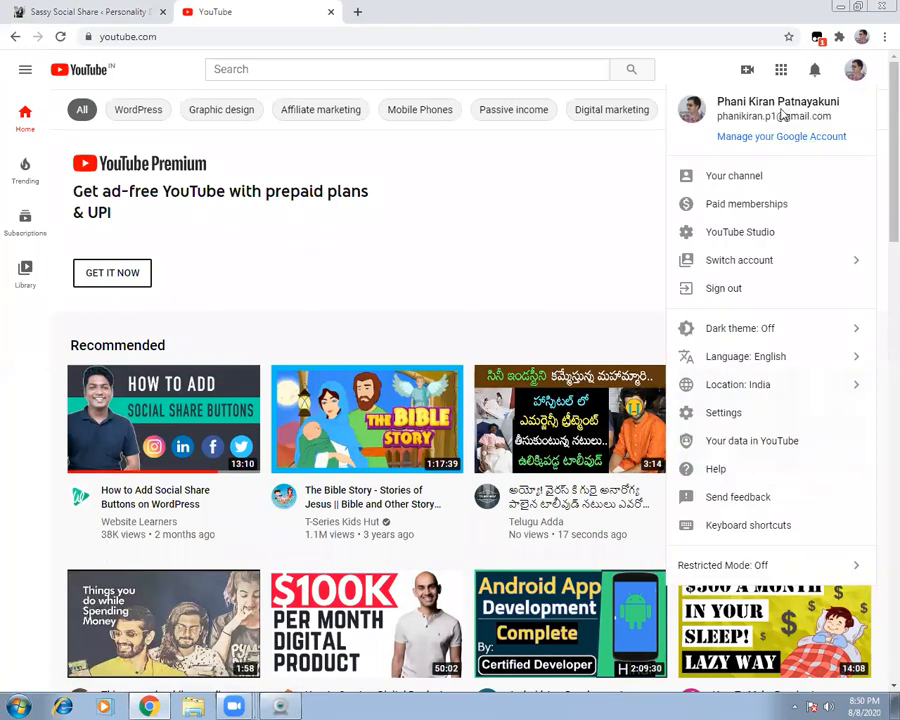
left_click(753, 177)
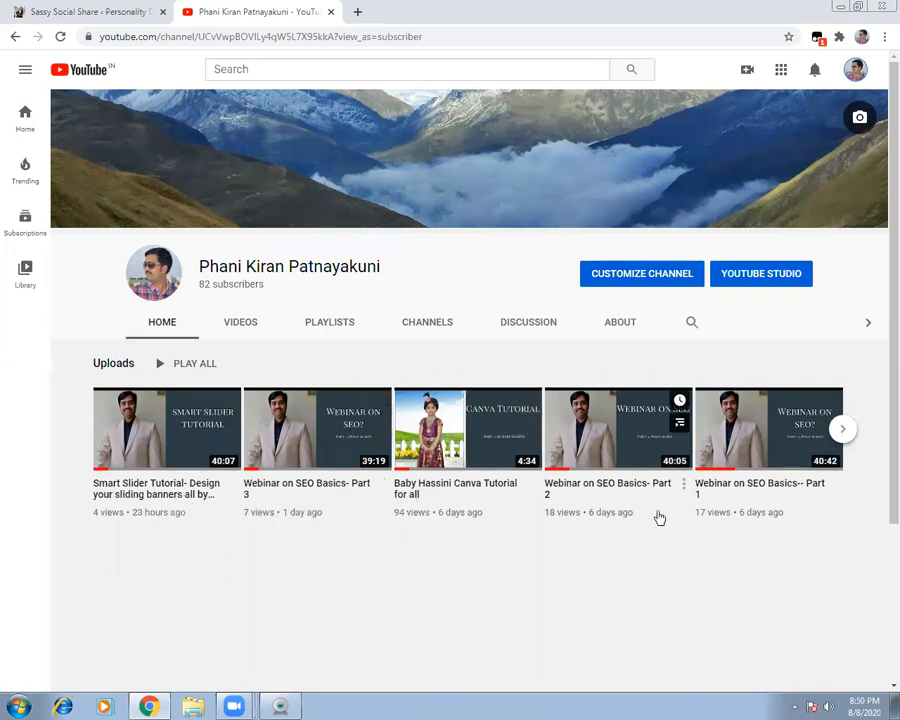
left_click(346, 330)
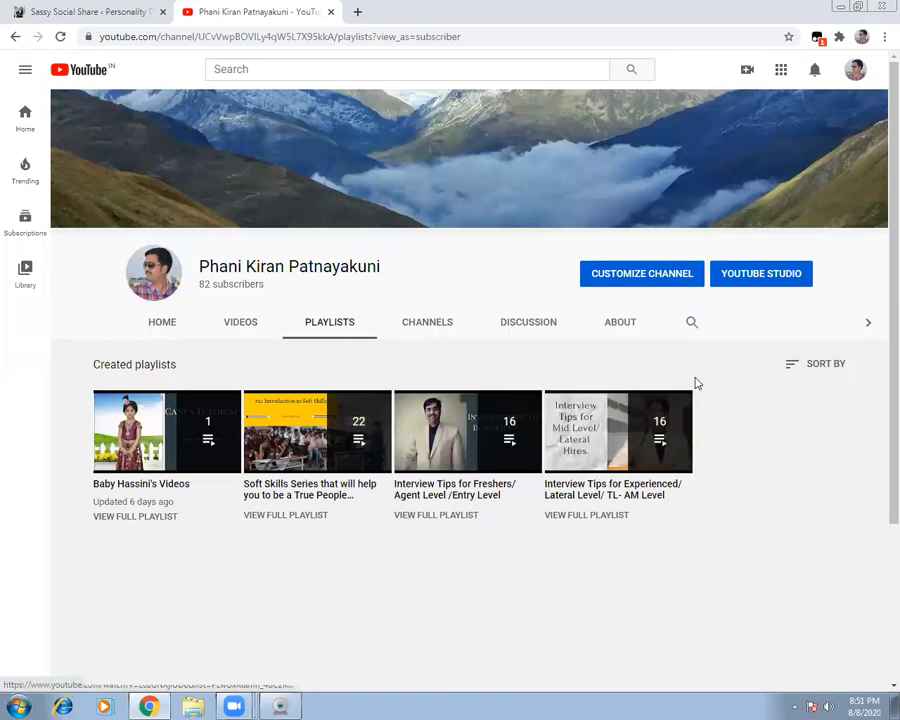
Return to the WordPress tab, visit the live site and view the homepage's overview section with the YouTube channel and video links.
left_click(84, 12)
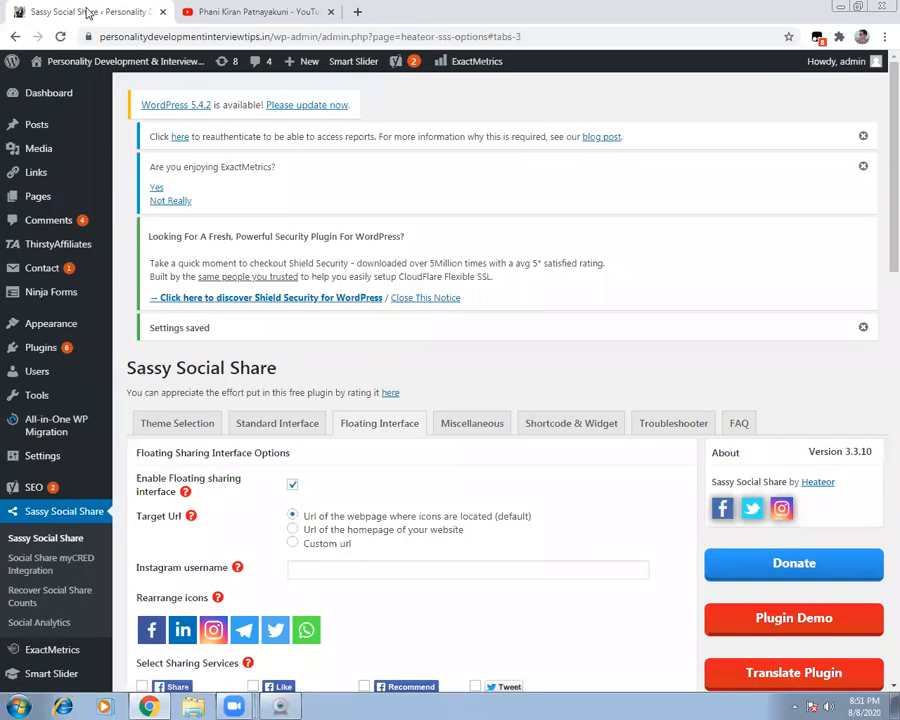
left_click(59, 88)
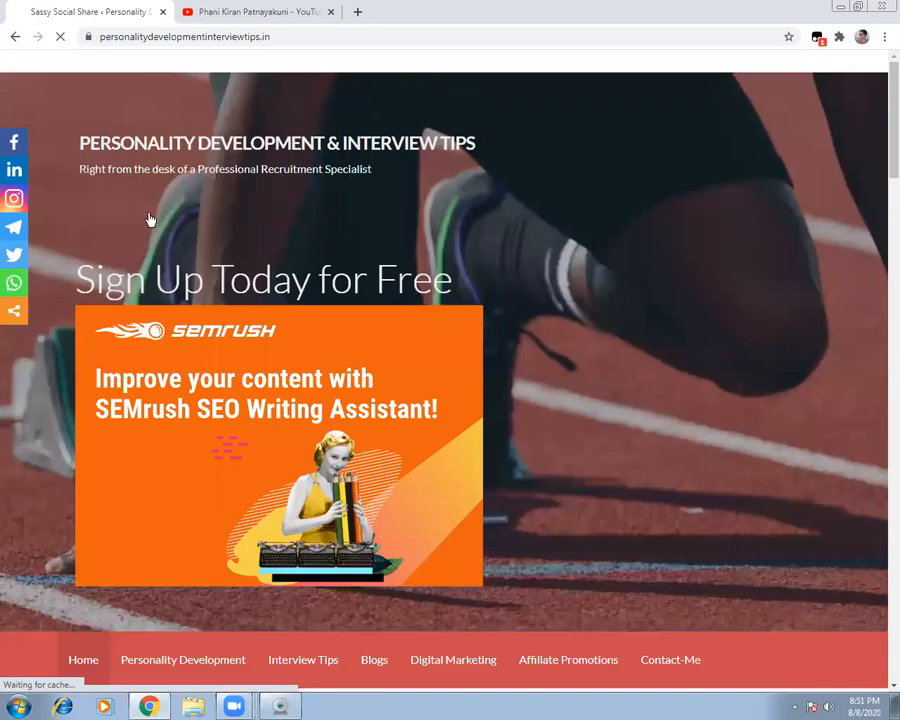
scroll(878, 160, "down", 4)
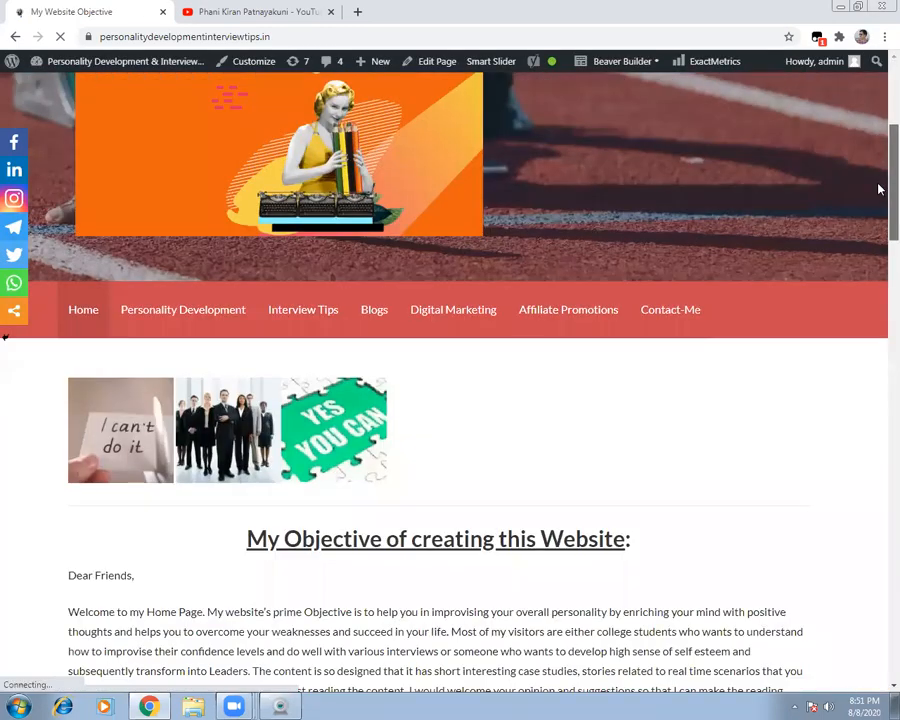
scroll(879, 275, "down", 5)
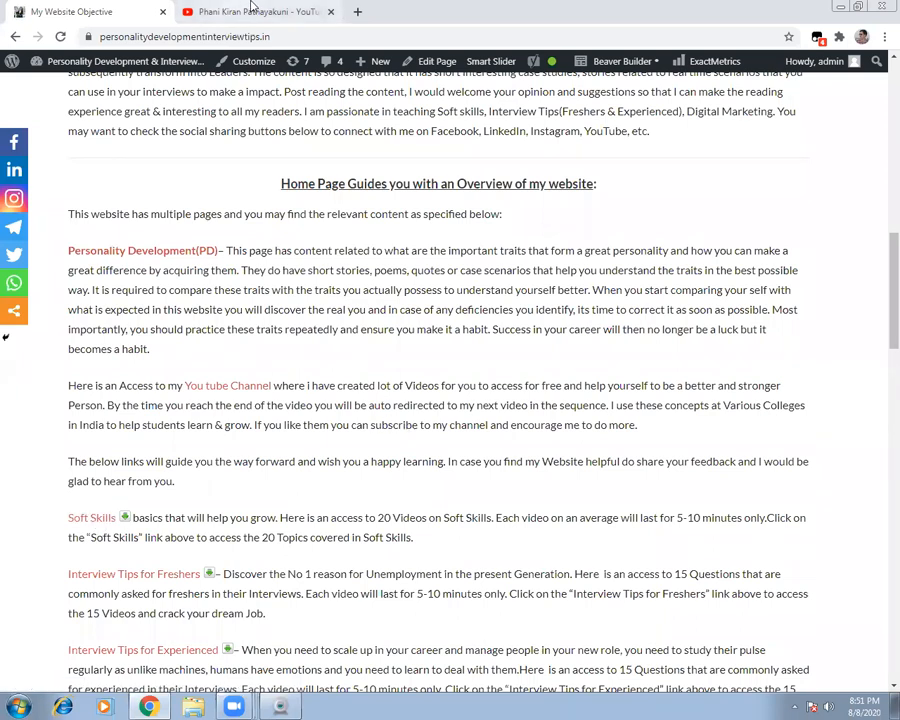
Compare the channel's YouTube playlists with the homepage's Soft Skills and Interview Tips links, dismissing the sign-up pop-up.
left_click(252, 9)
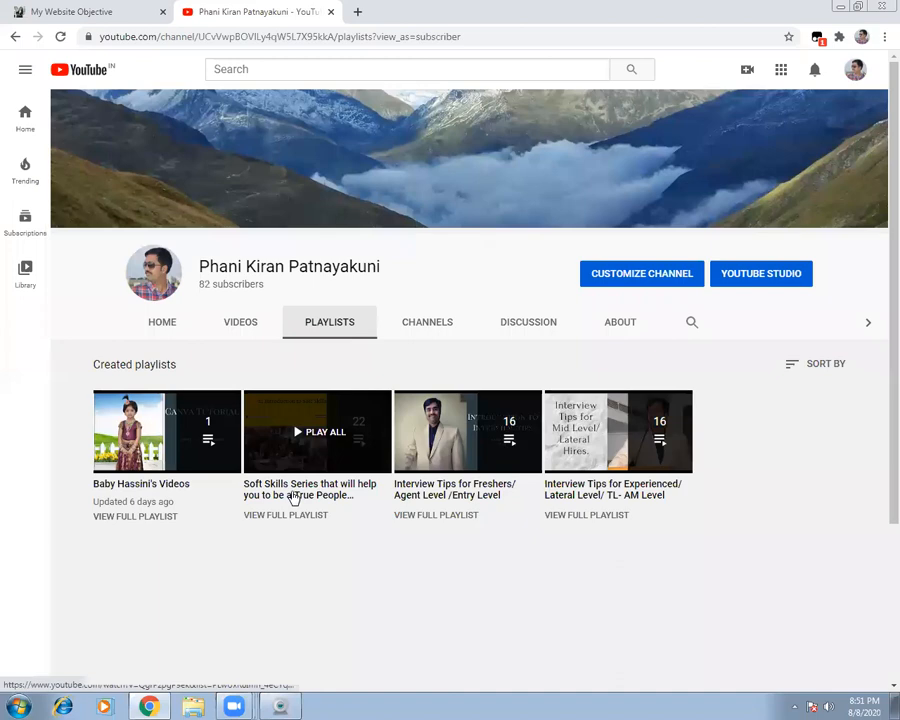
left_click(118, 13)
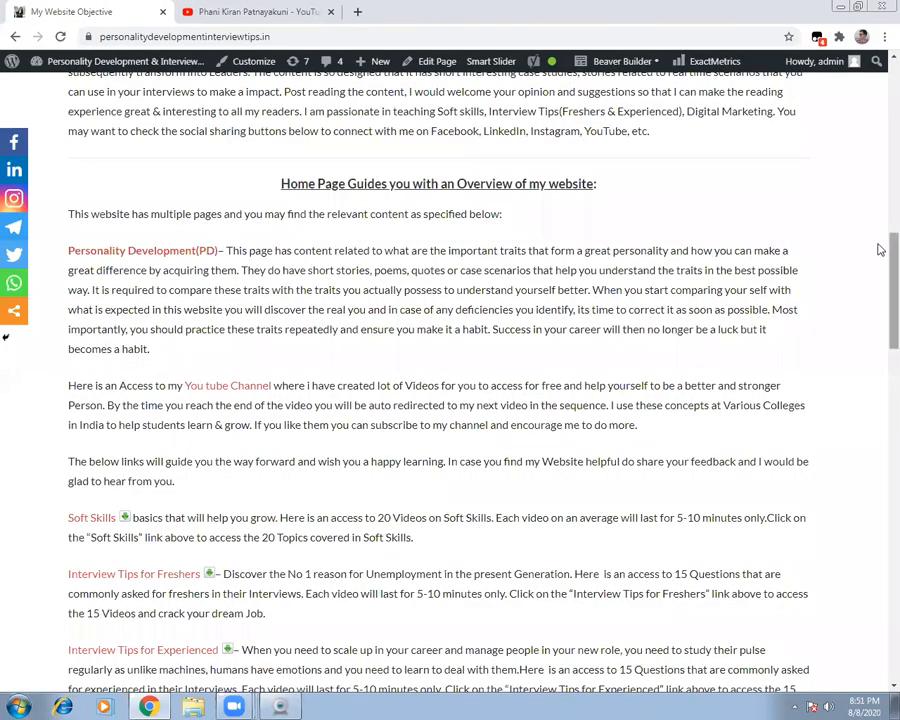
scroll(880, 249, "down", 3)
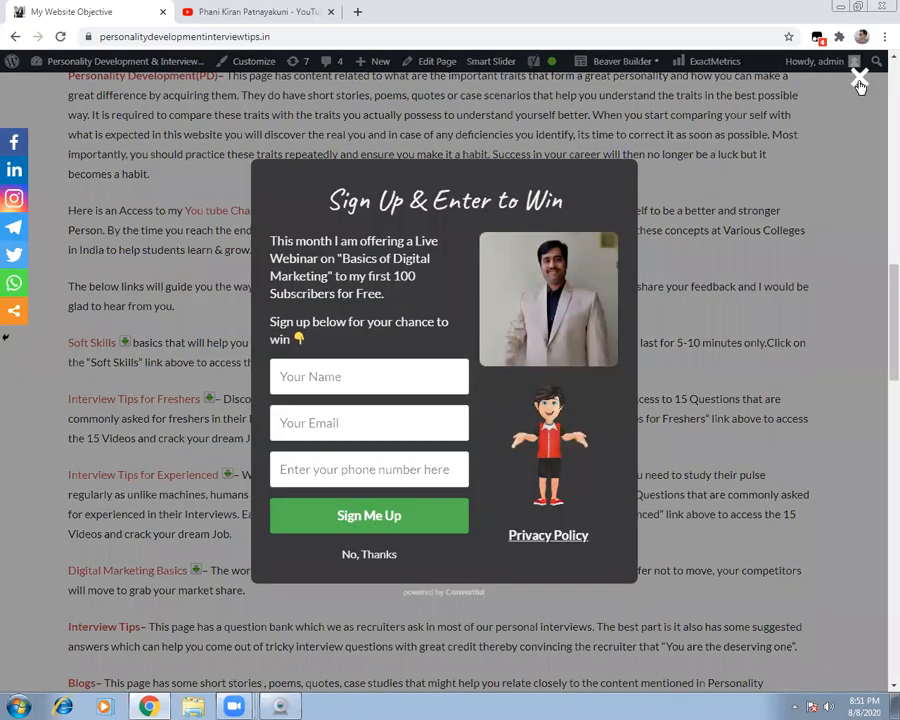
left_click(859, 77)
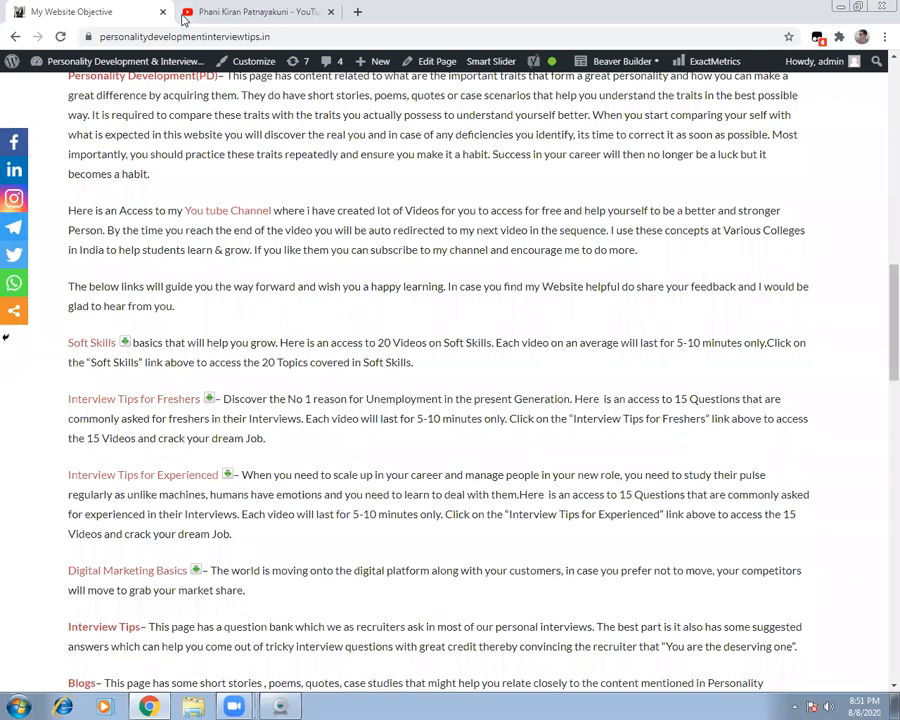
left_click(230, 14)
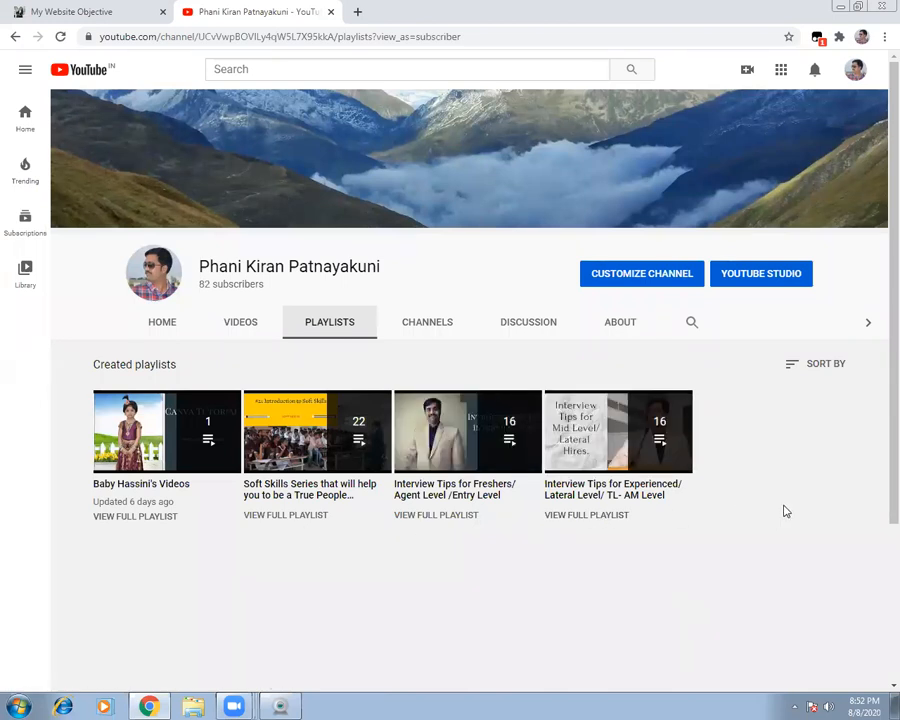
left_click(90, 12)
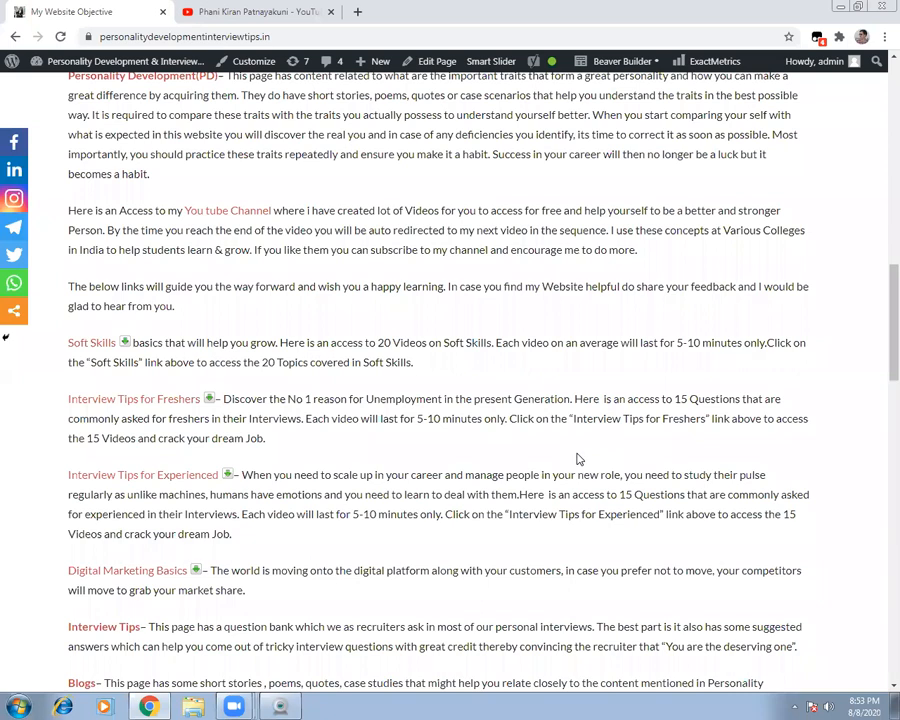
Go back to the WordPress dashboard from the live homepage and open the Sassy Social Share settings.
mouse_move(119, 70)
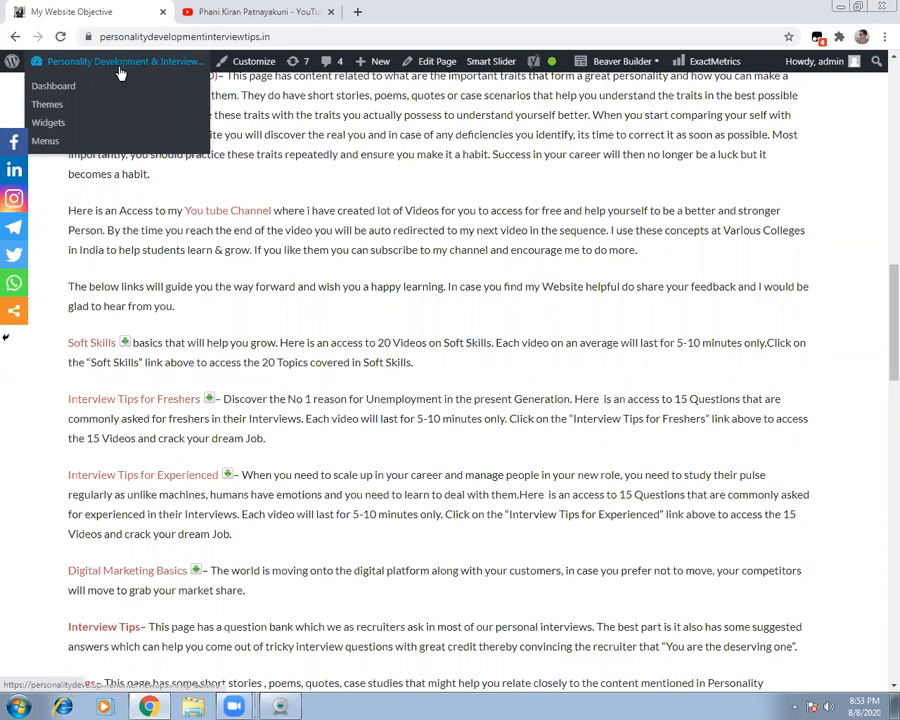
left_click(65, 88)
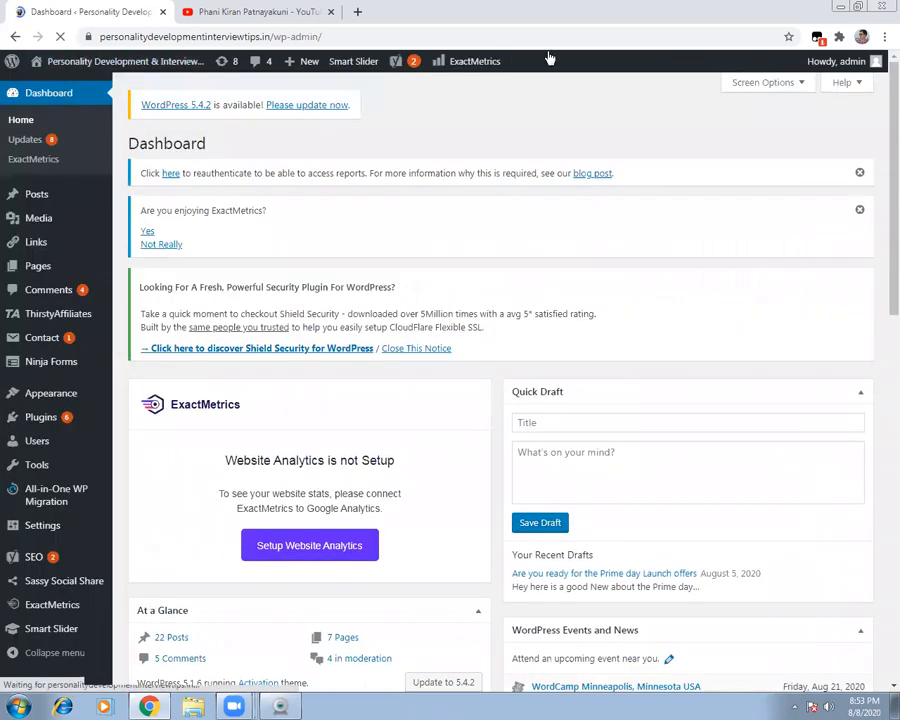
scroll(880, 276, "down", 5)
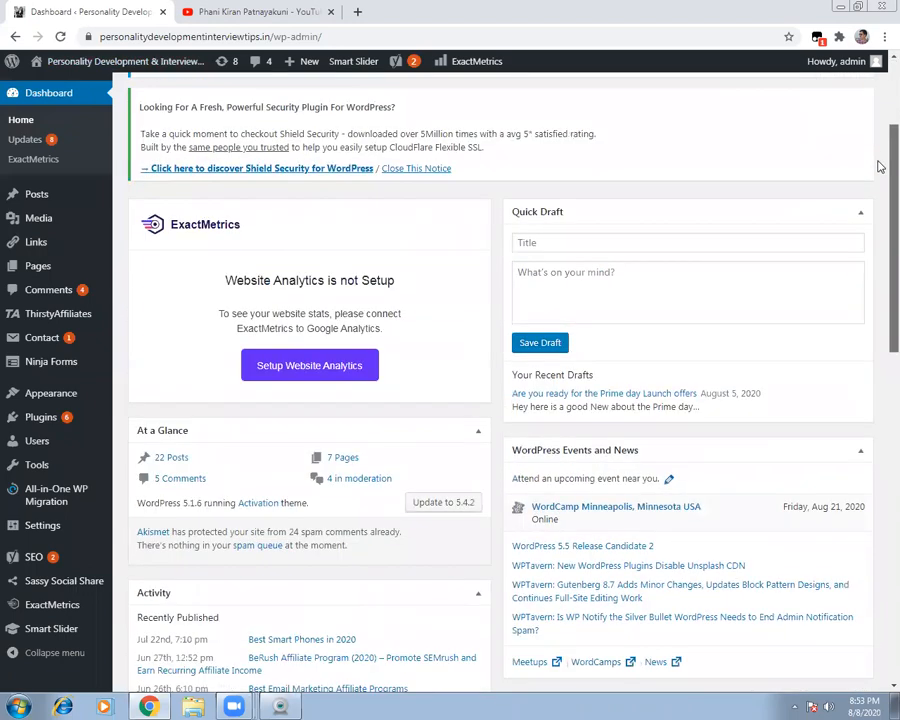
scroll(880, 276, "down", 4)
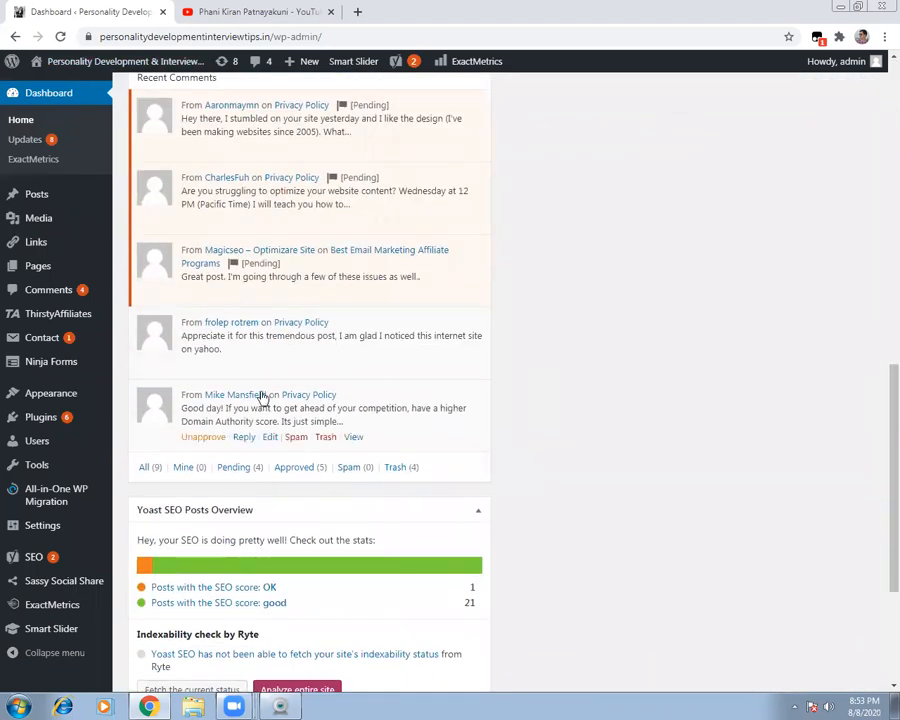
mouse_move(56, 591)
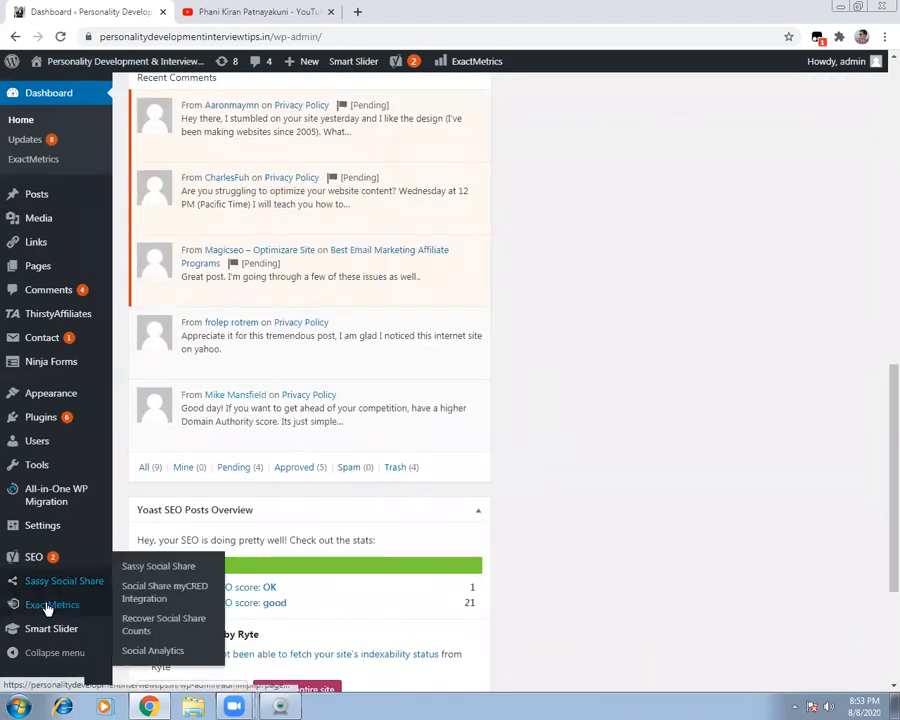
left_click(150, 572)
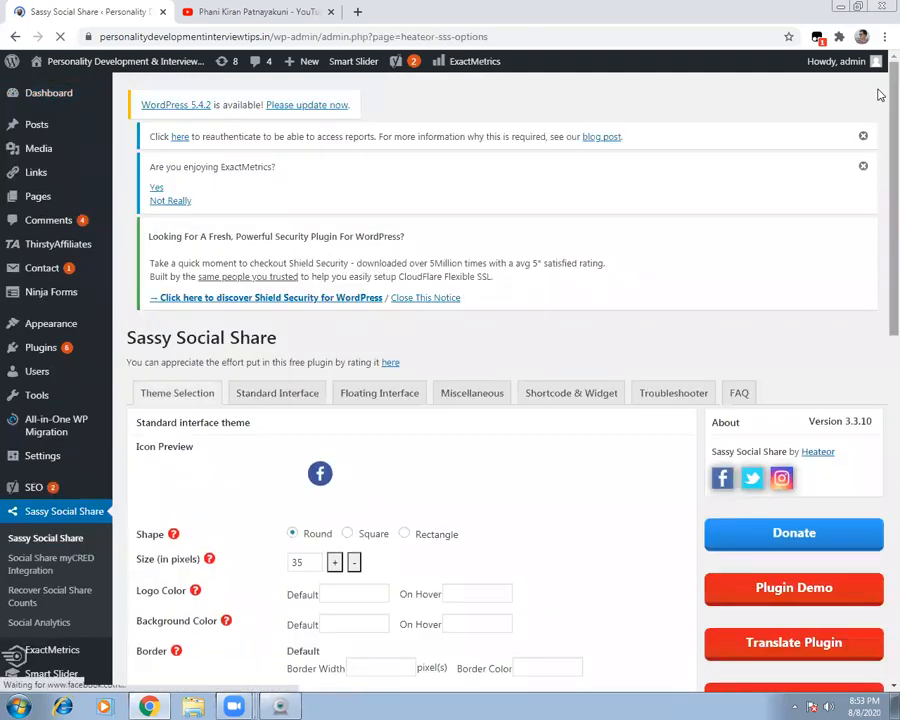
Visit the live website's homepage from the Sassy Social Share theme settings to view the floating sharing icons.
scroll(879, 88, "down", 1)
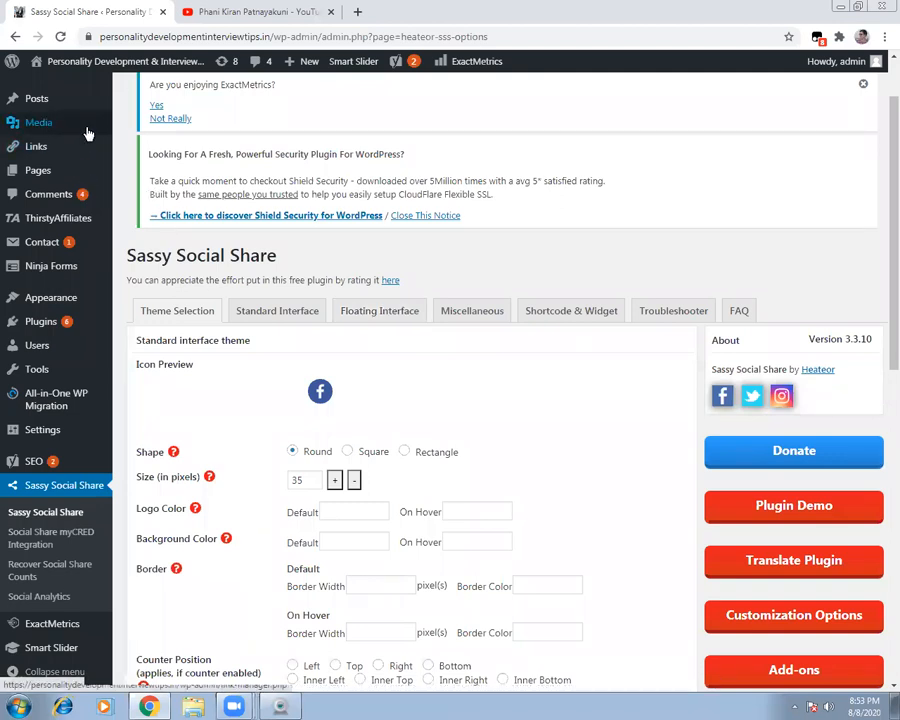
mouse_move(116, 67)
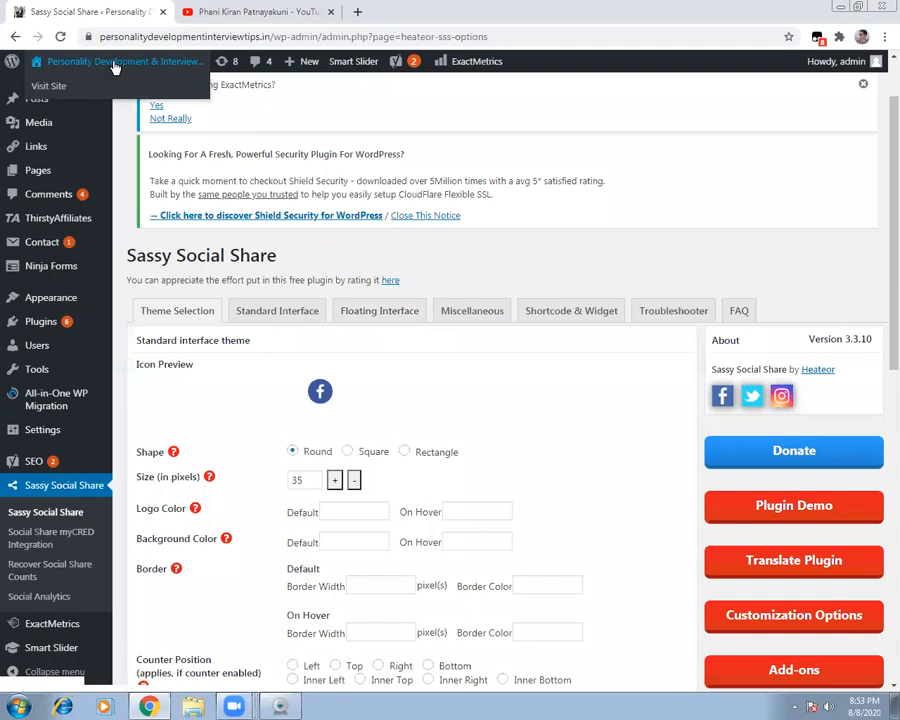
left_click(50, 87)
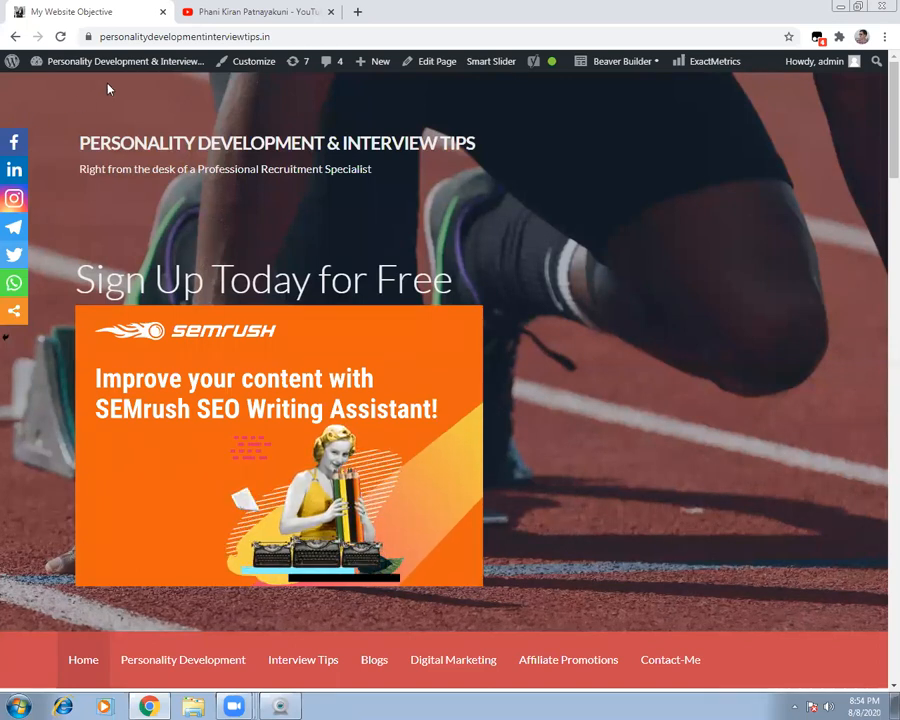
Return to the WordPress dashboard and reopen the Sassy Social Share plugin settings.
mouse_move(122, 70)
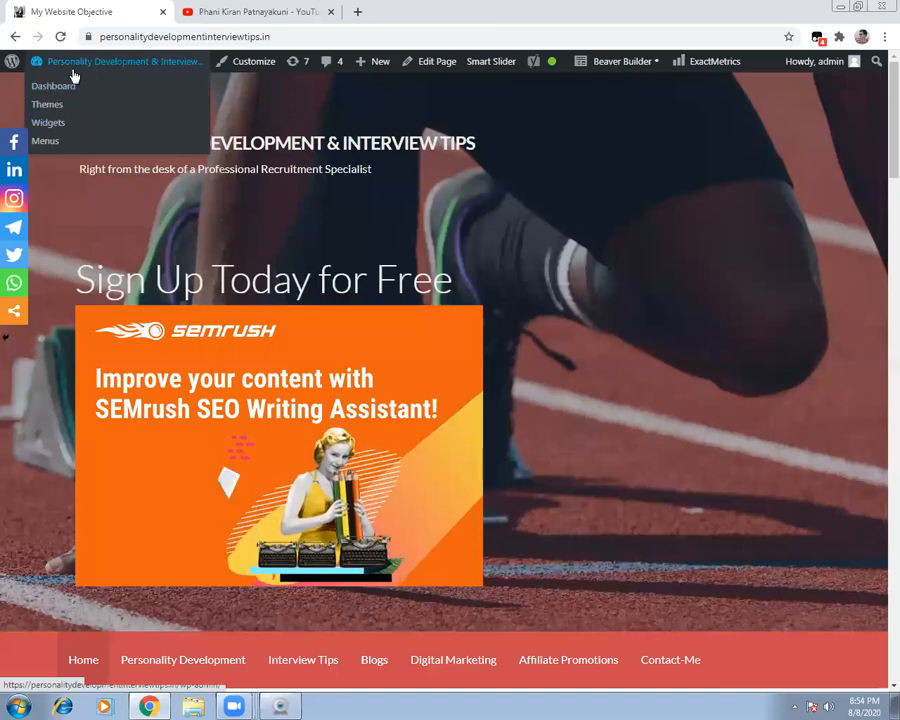
left_click(72, 90)
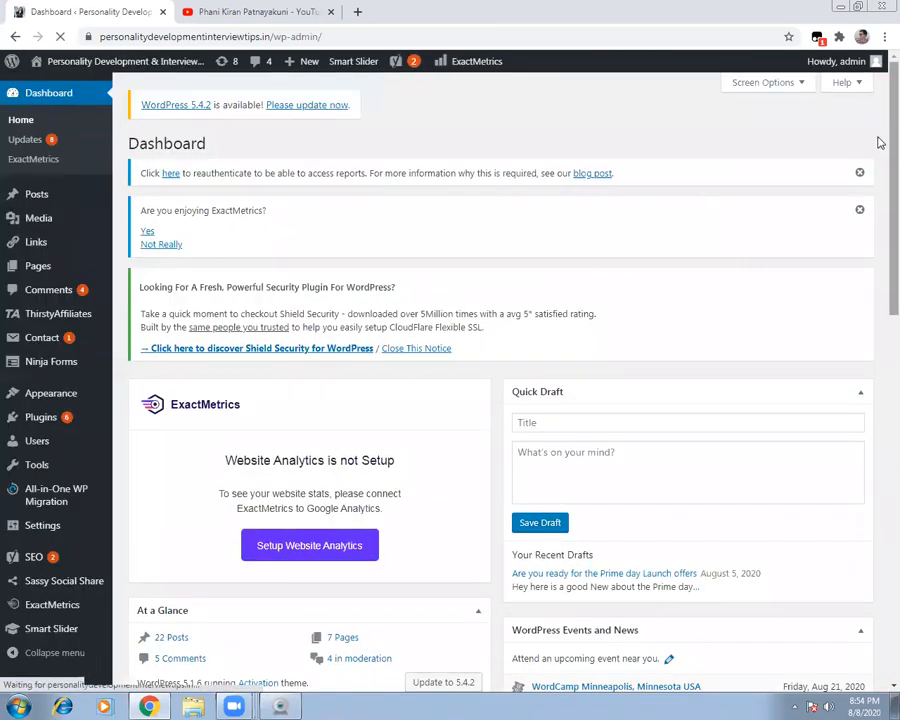
scroll(879, 258, "down", 4)
scroll(879, 258, "down", 7)
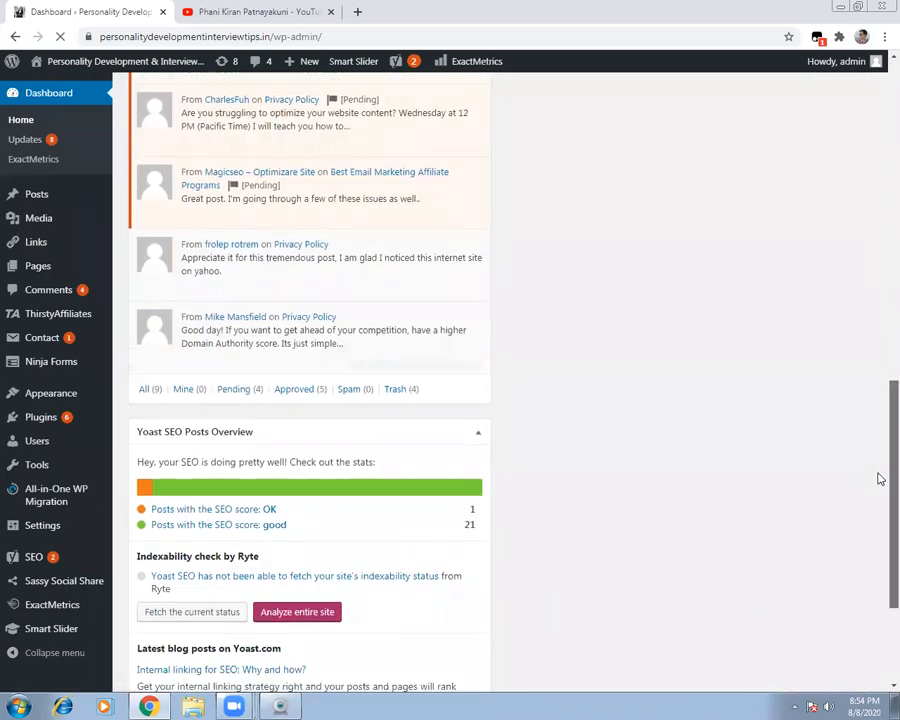
scroll(879, 594, "up", 5)
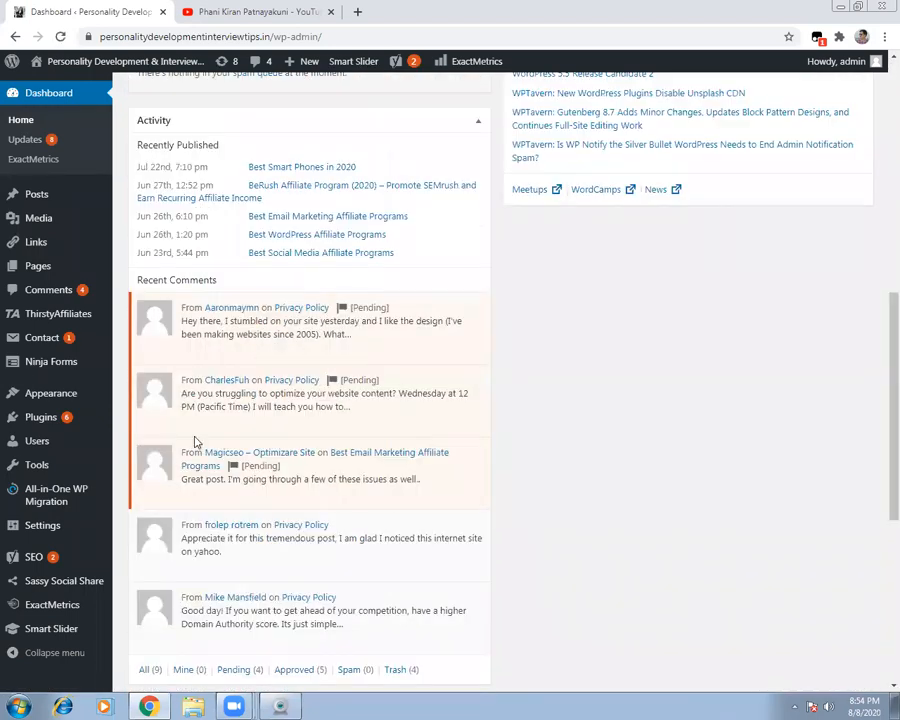
left_click(64, 581)
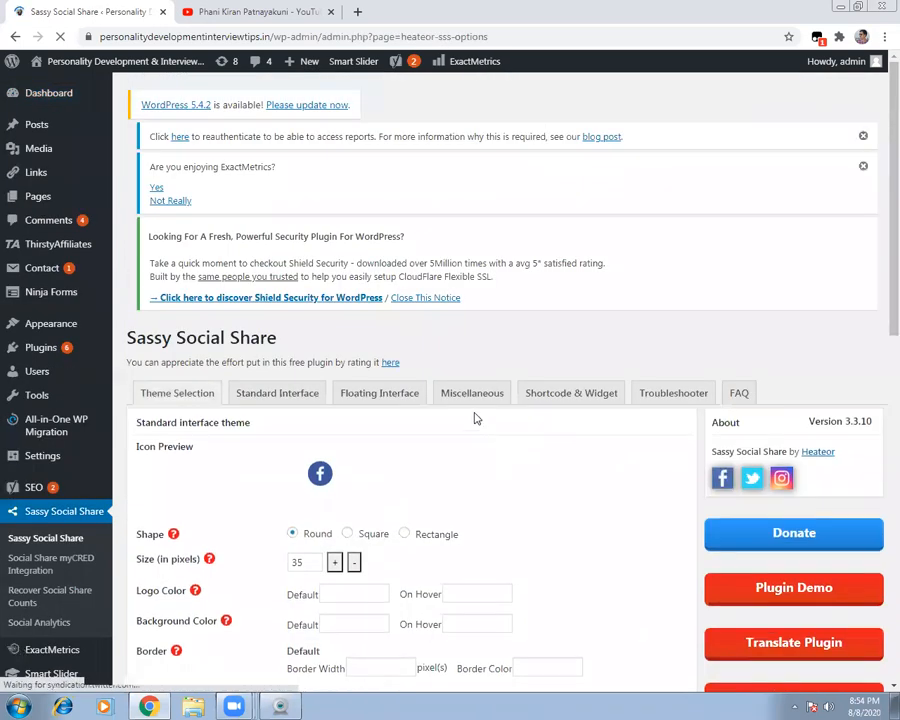
Review the Miscellaneous options and the standard and floating icon themes in the Sassy Social Share settings.
left_click(480, 398)
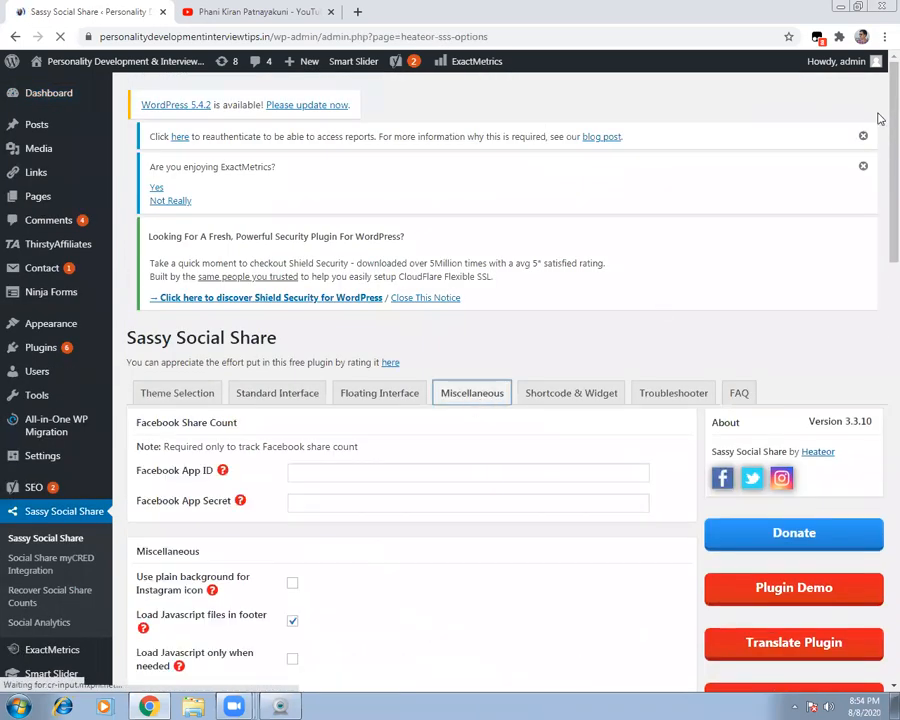
scroll(879, 141, "down", 1)
scroll(879, 141, "down", 10)
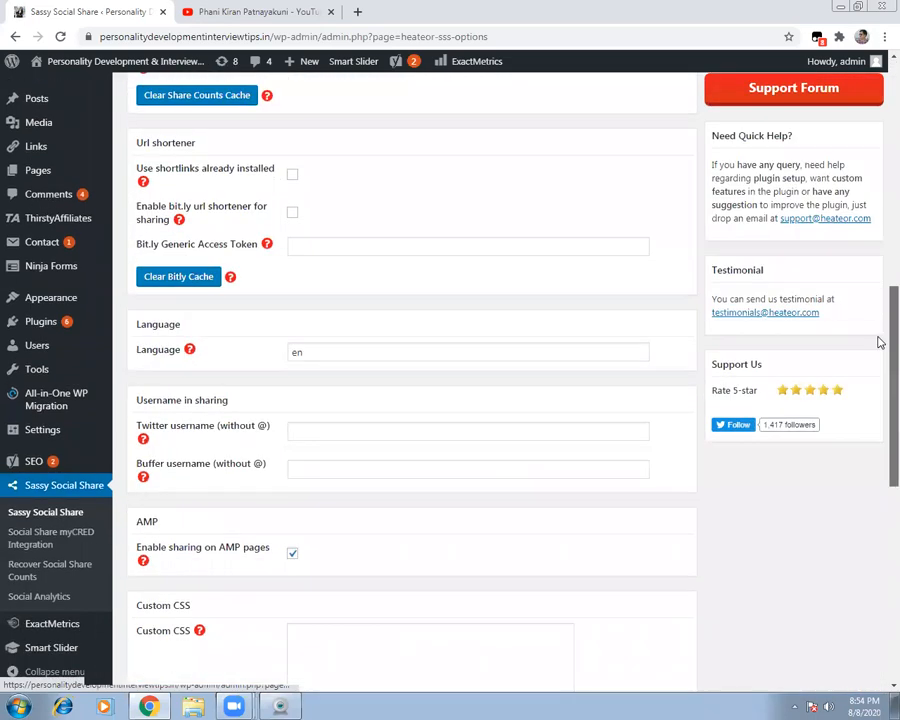
left_click_drag(879, 342, 878, 92)
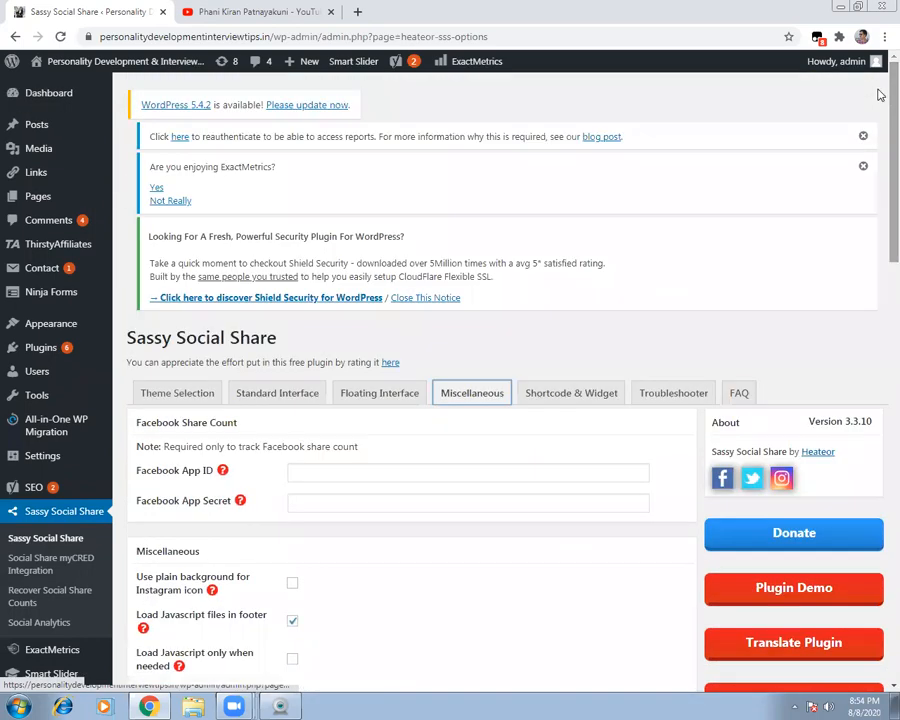
left_click(196, 393)
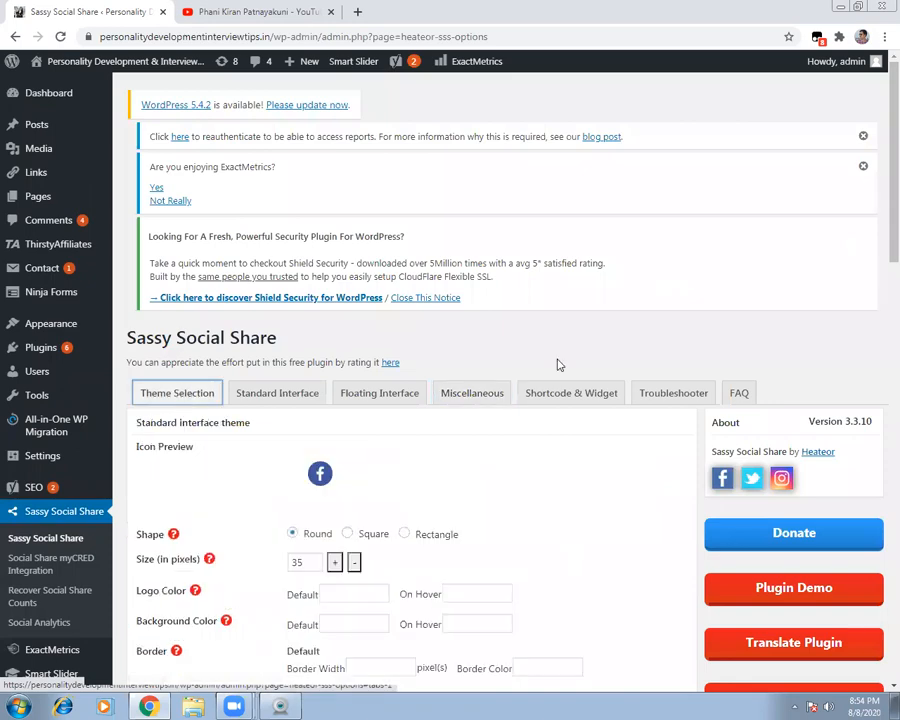
left_click_drag(878, 174, 879, 630)
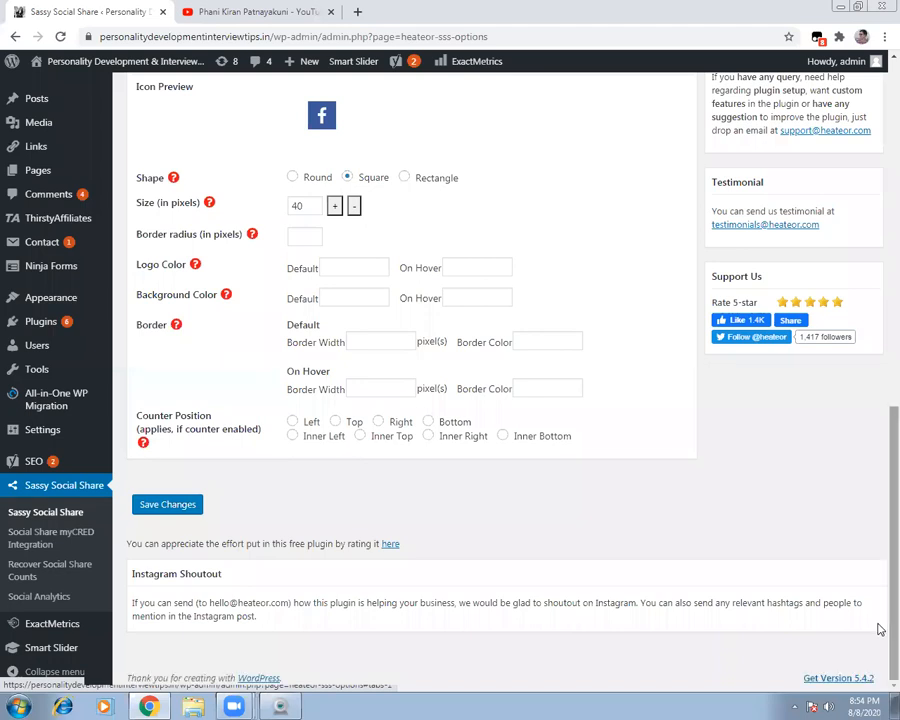
left_click_drag(879, 630, 875, 352)
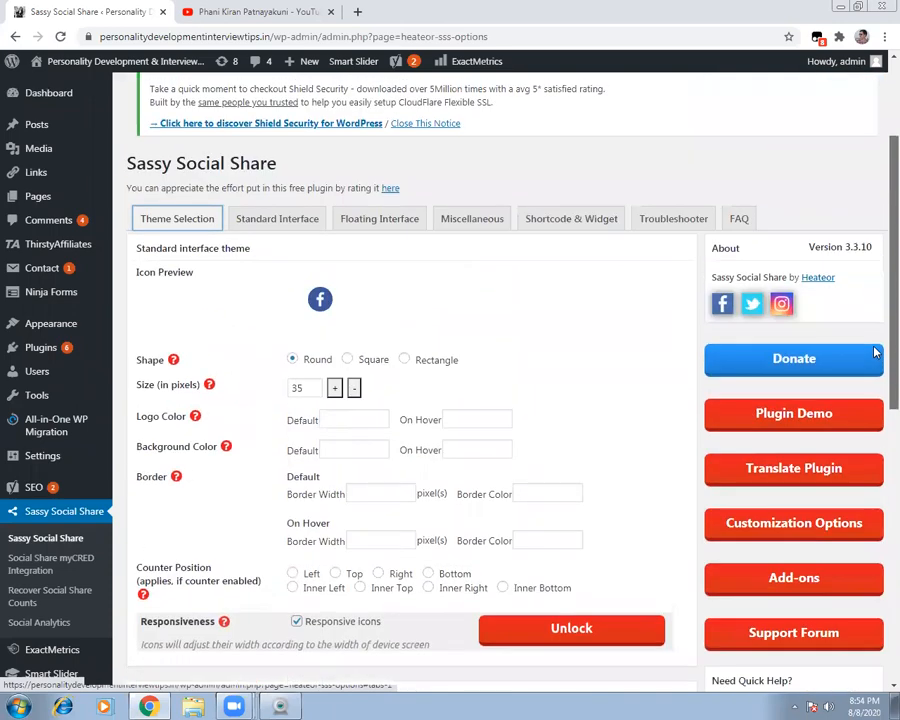
Enable showing total shares for the Standard Interface and save the plugin changes.
left_click(286, 224)
left_click_drag(879, 190, 880, 558)
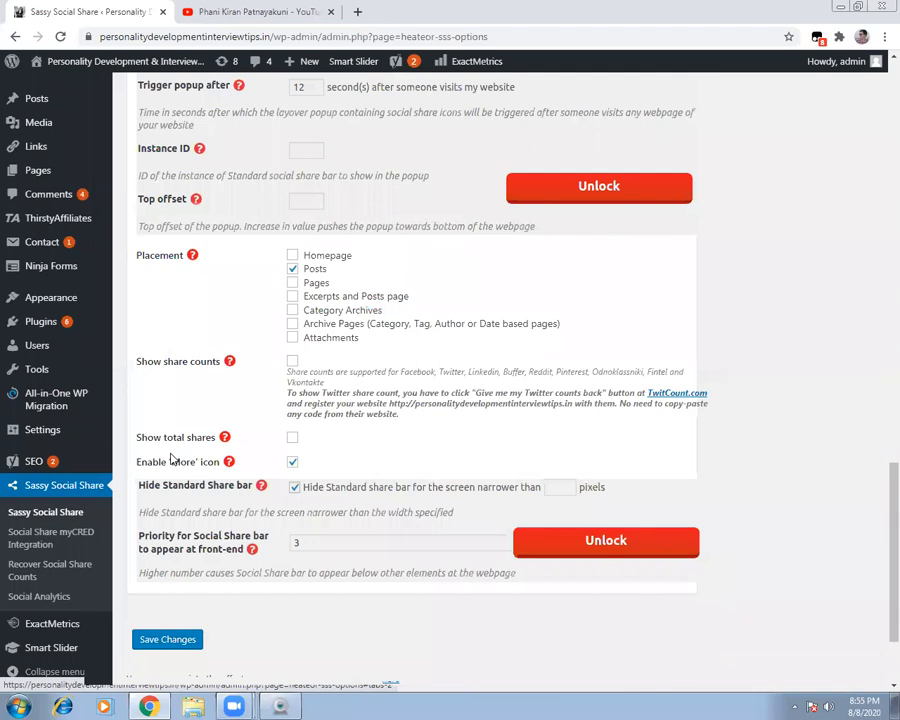
left_click(293, 440)
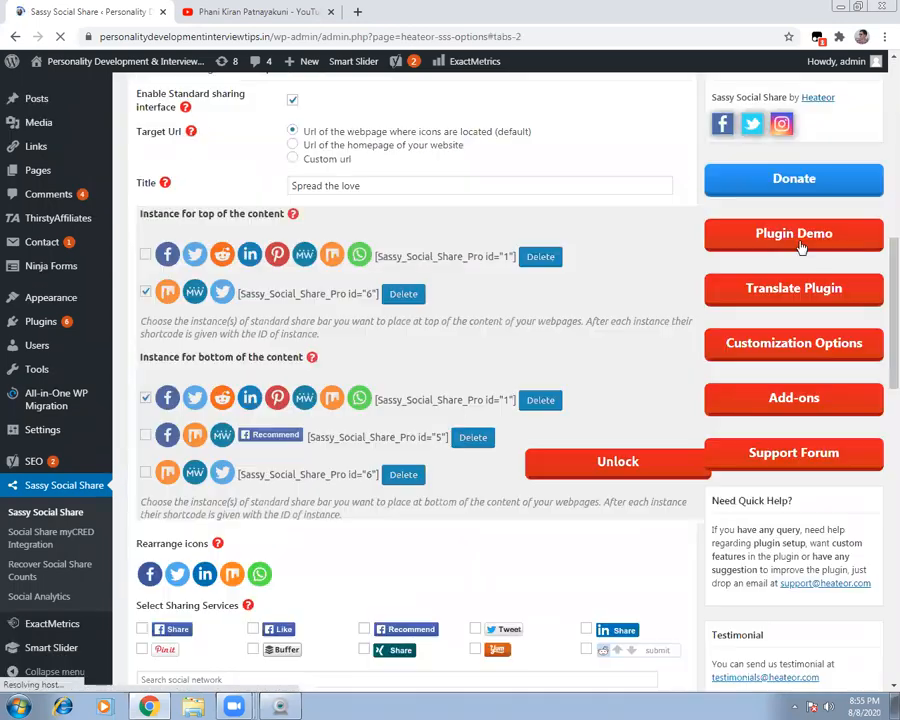
left_click_drag(880, 266, 880, 494)
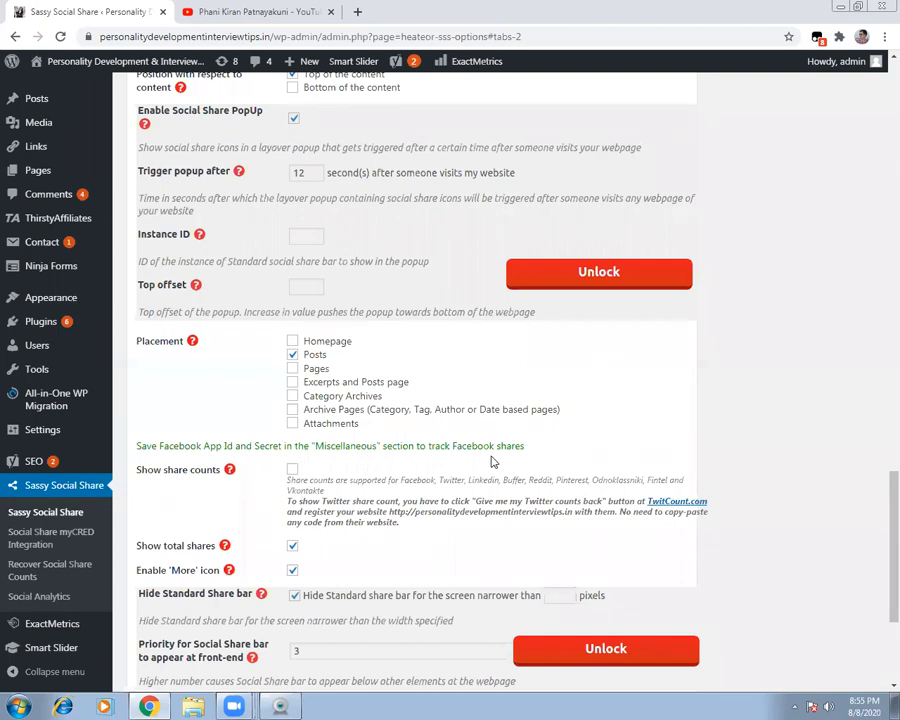
Visit and reload the live website, then test the floating Facebook icon and close its share window without posting.
left_click_drag(887, 515, 878, 90)
mouse_move(83, 67)
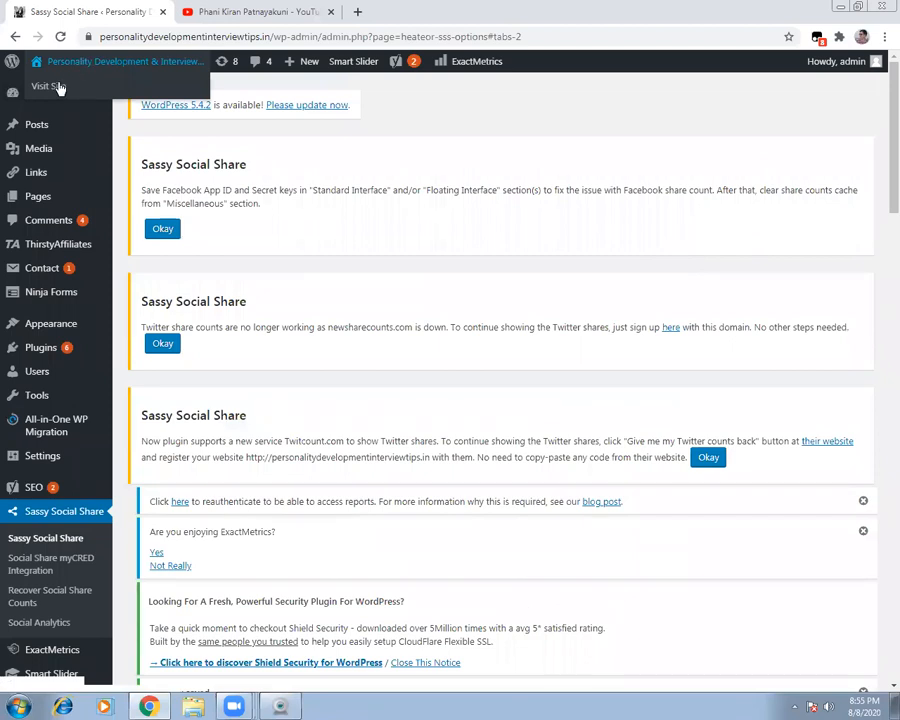
left_click(58, 87)
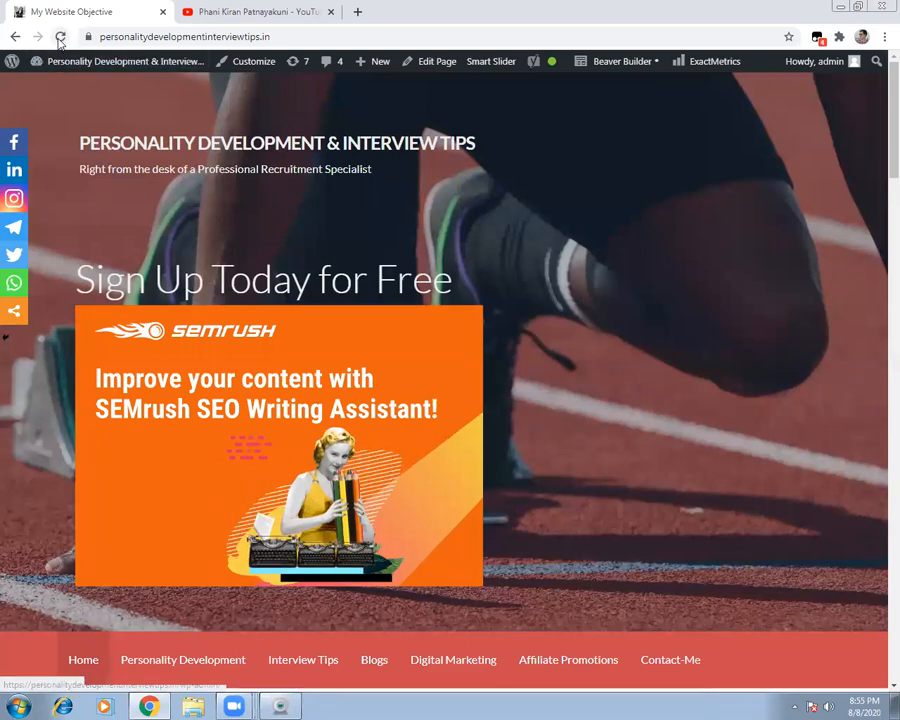
left_click(59, 37)
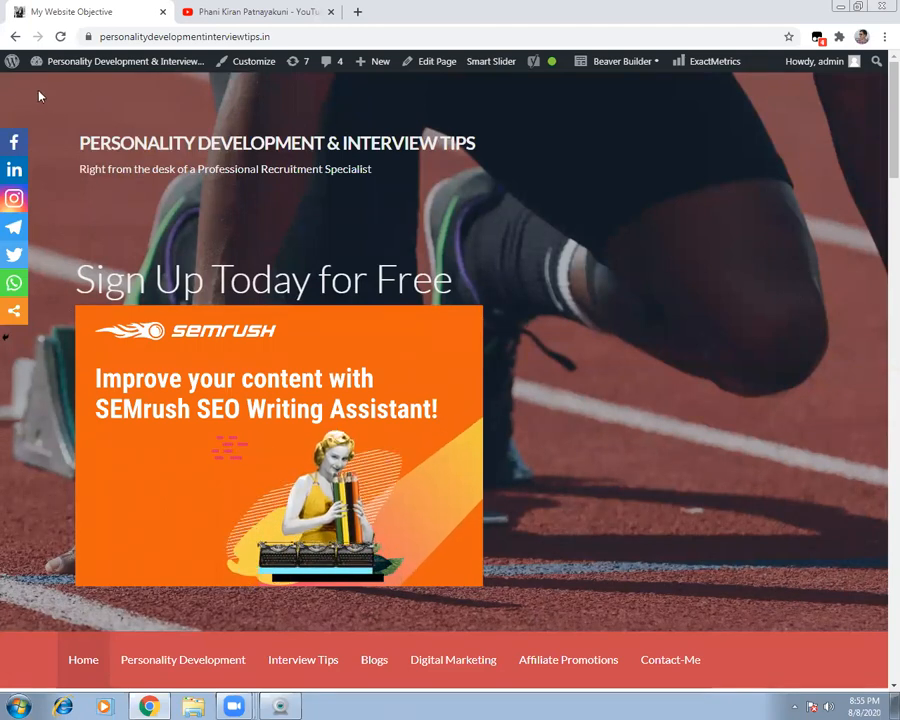
left_click(16, 145)
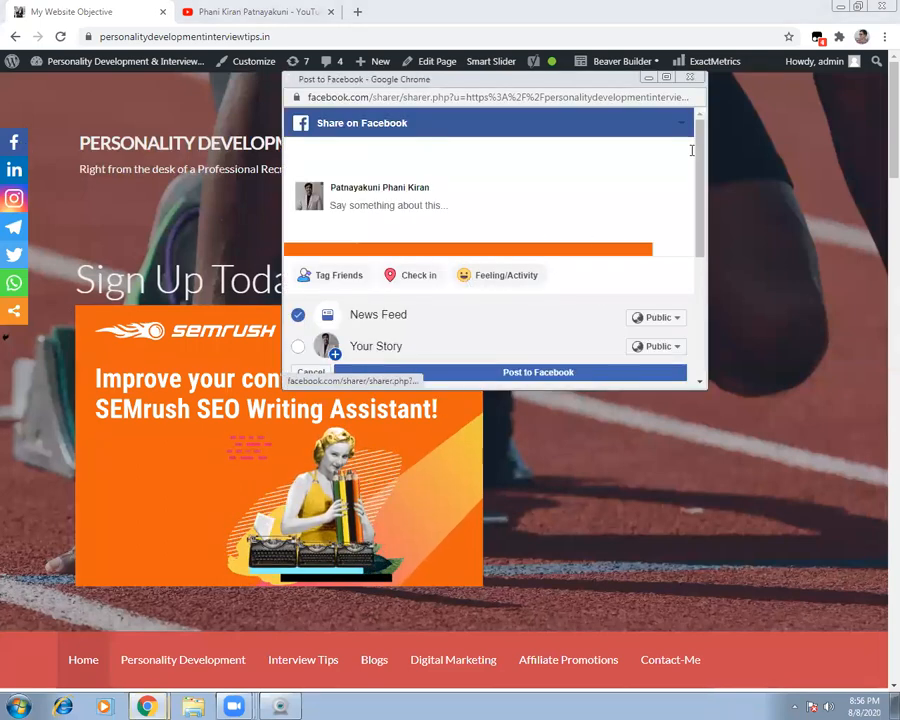
left_click(689, 78)
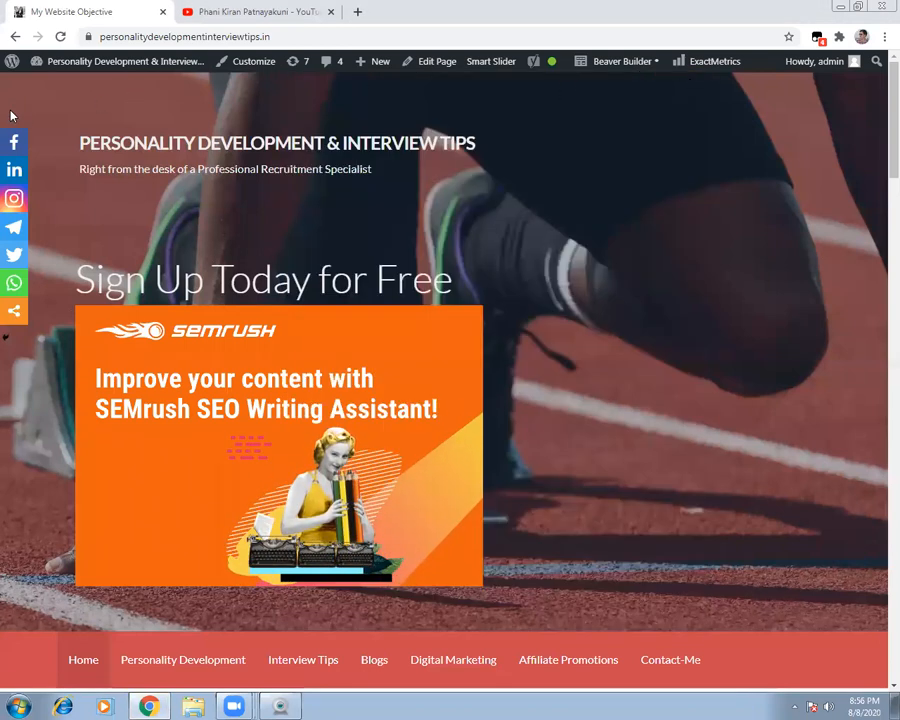
Open developer.facebook.com in a new browser tab.
mouse_move(145, 64)
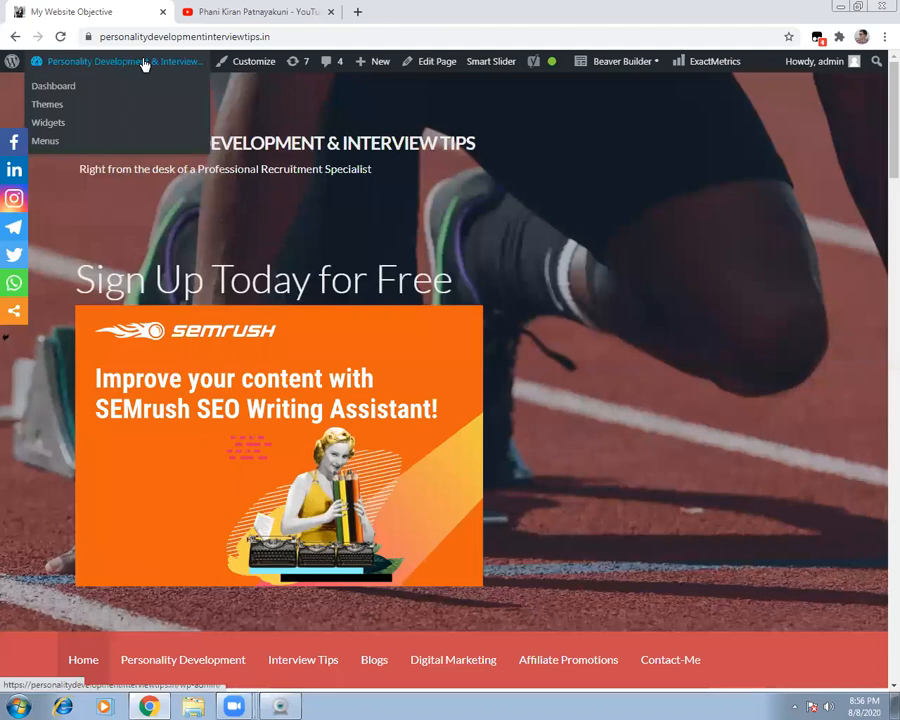
left_click(358, 14)
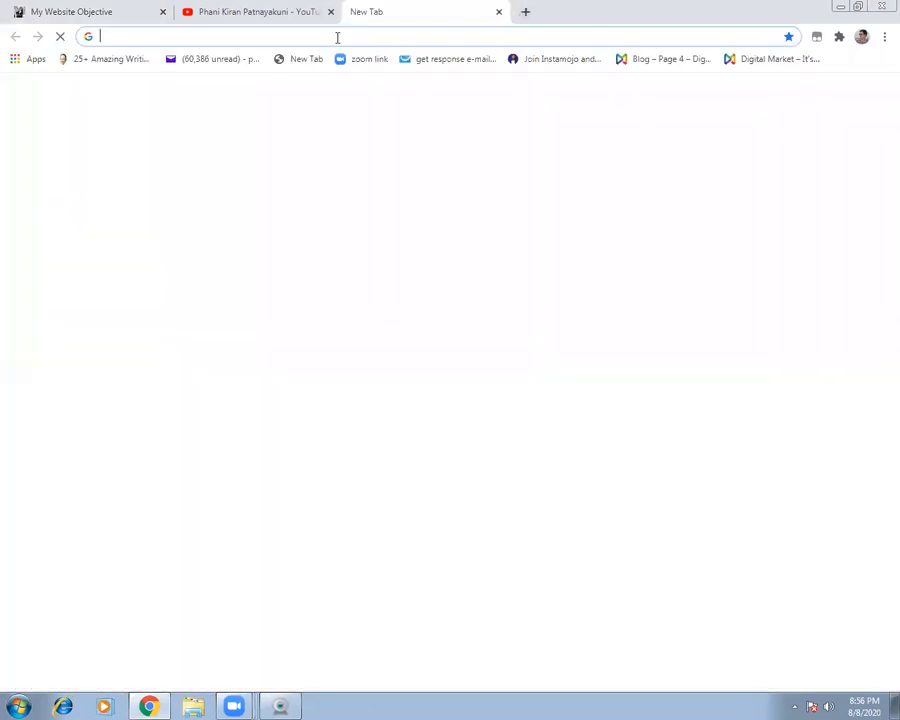
left_click(336, 37)
type("de")
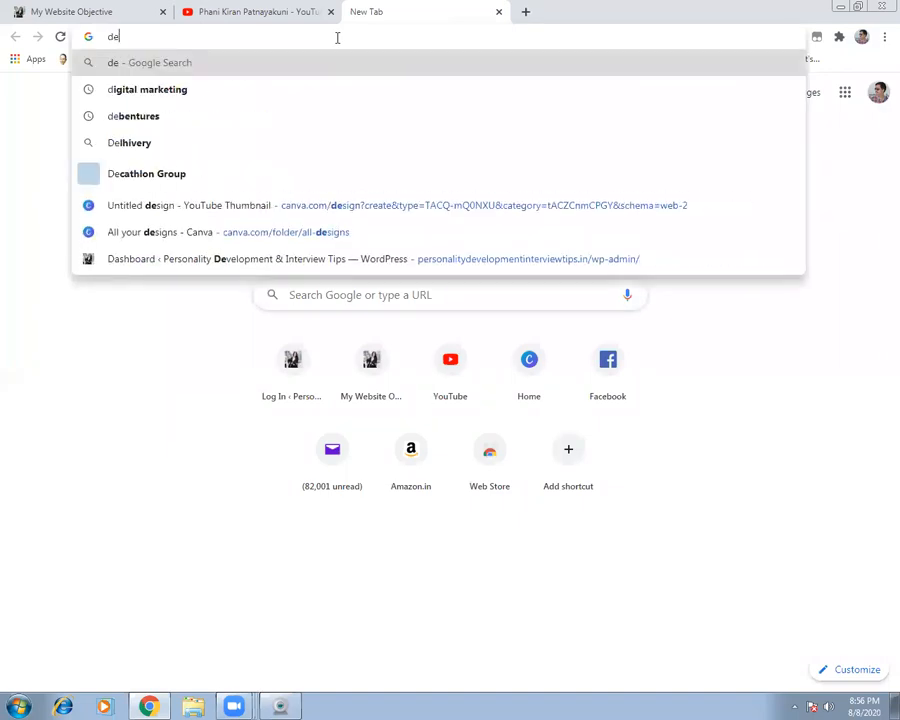
type("velope")
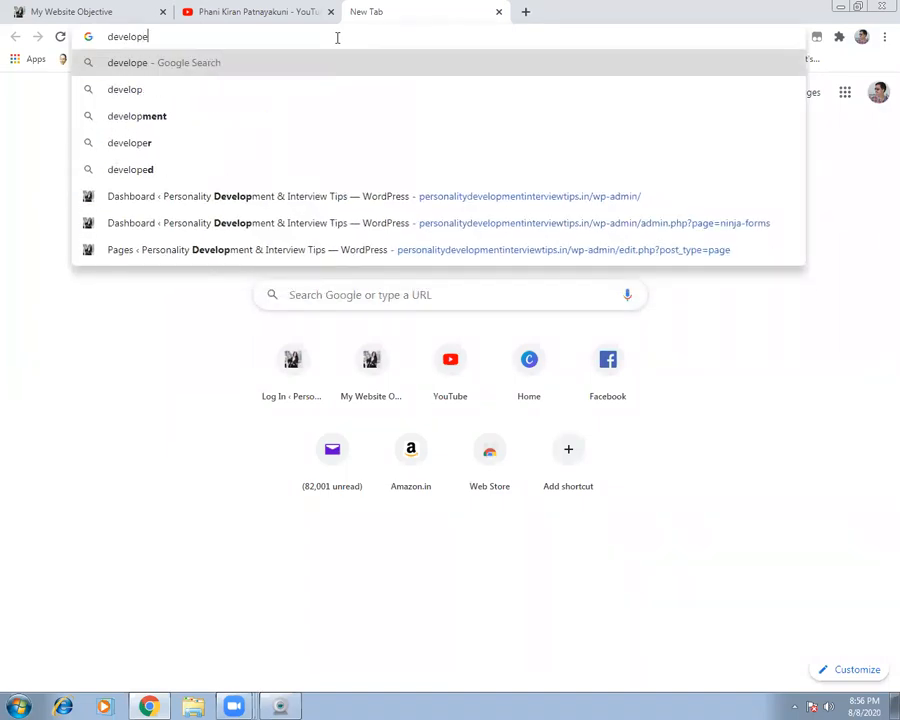
type("r.")
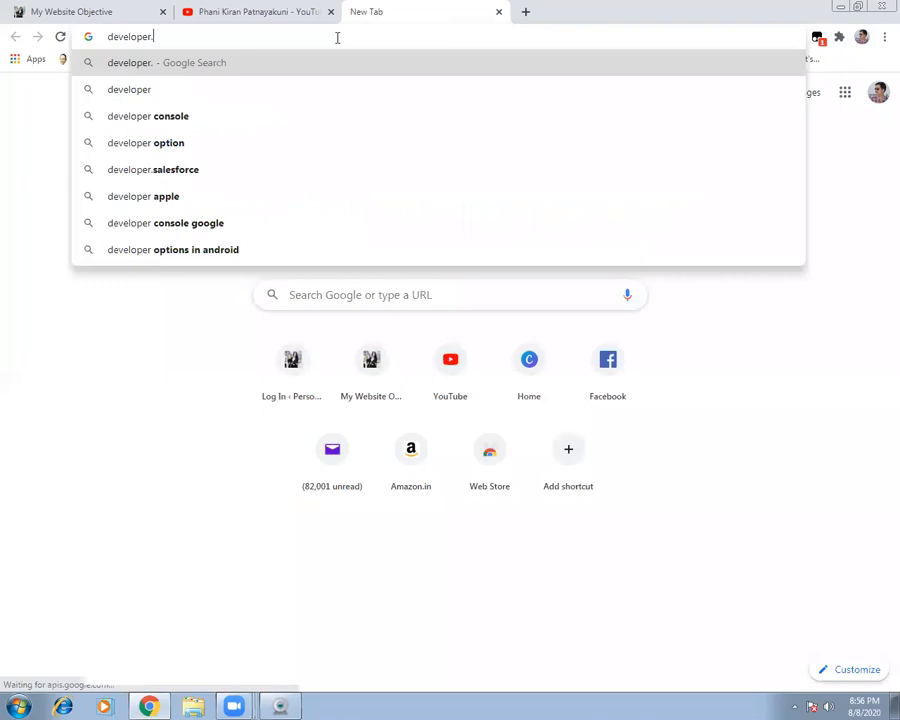
type("facebook.com")
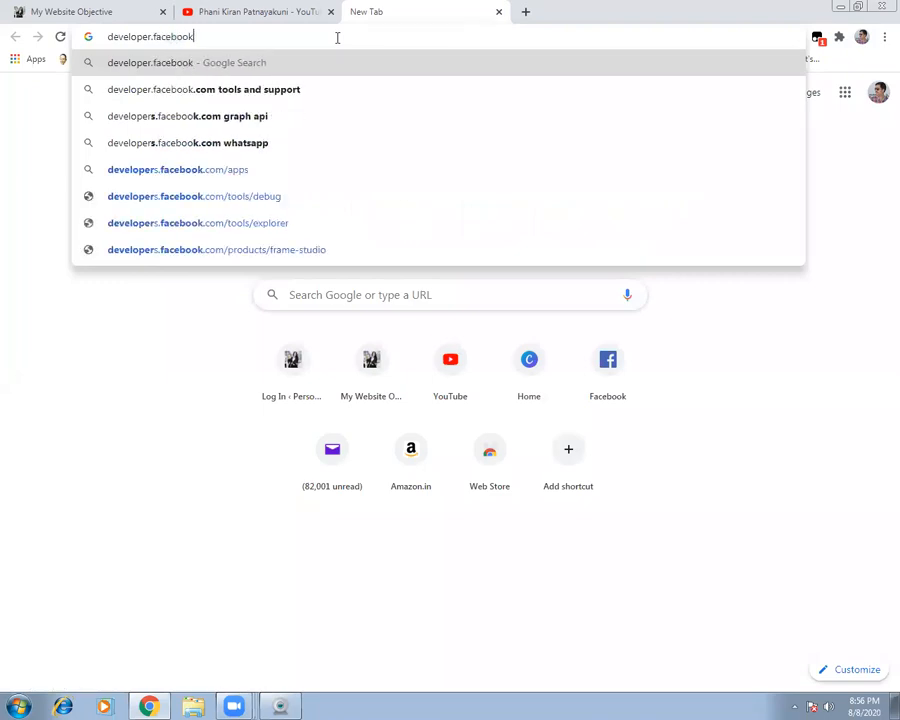
key("Return")
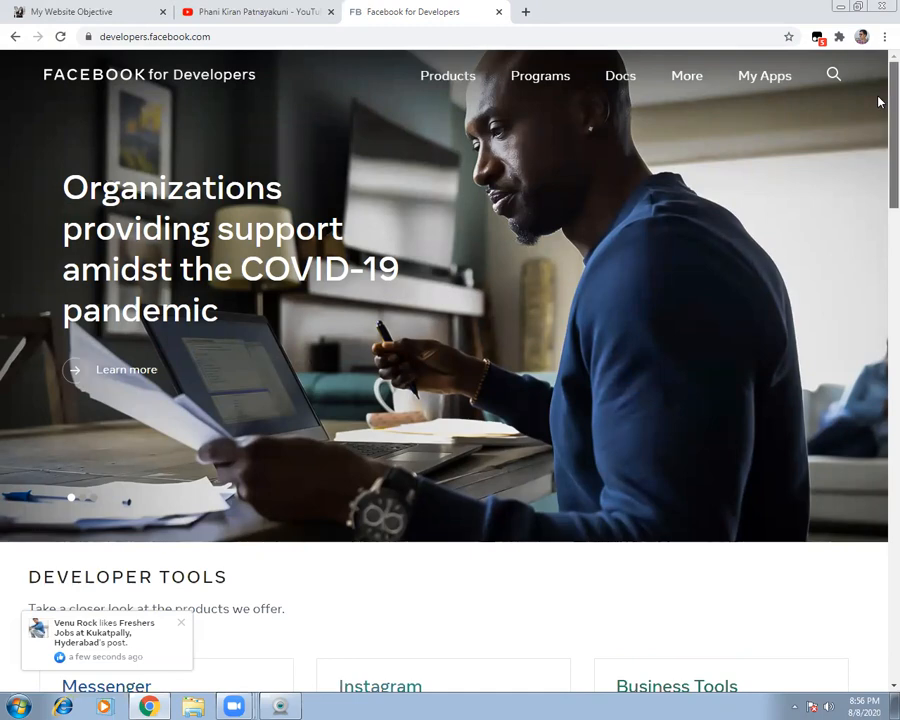
Look over the developer tools and the More links on the Facebook for Developers homepage.
scroll(872, 110, "down", 3)
scroll(877, 172, "down", 4)
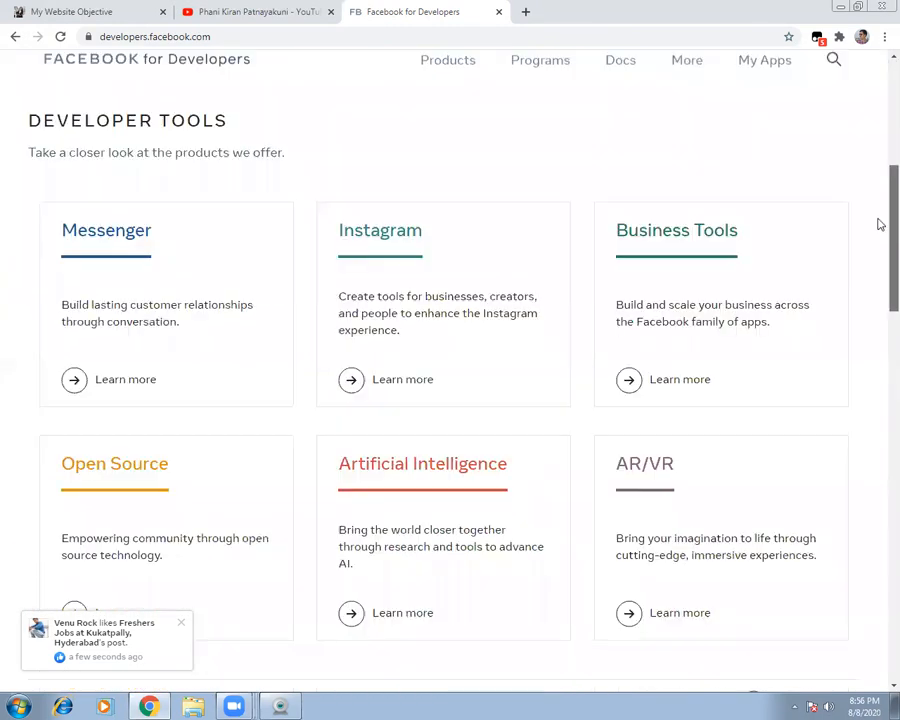
scroll(877, 236, "up", 4)
scroll(879, 152, "up", 3)
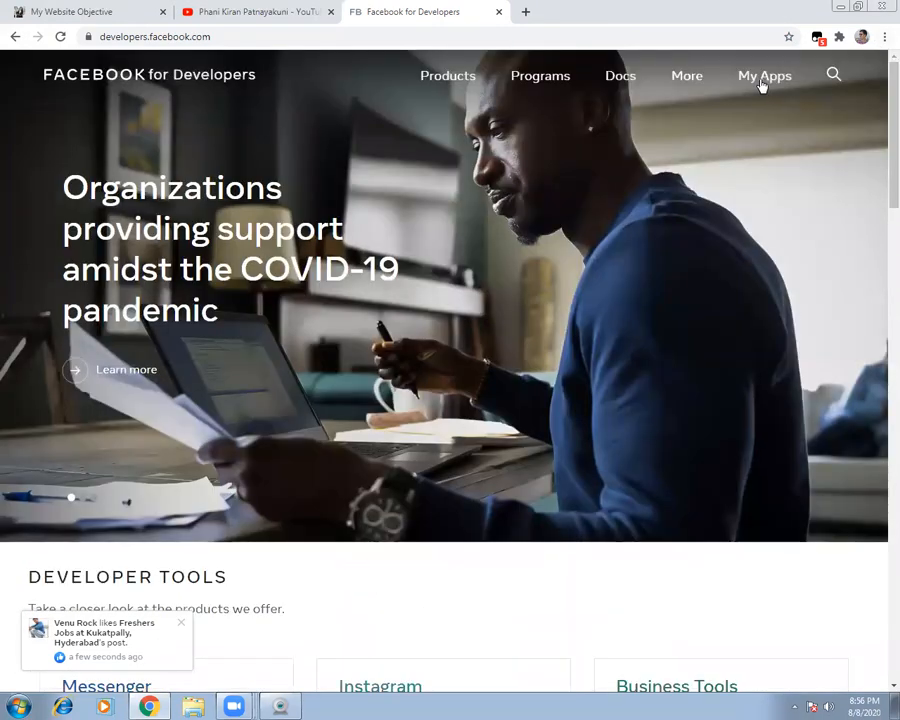
left_click(672, 76)
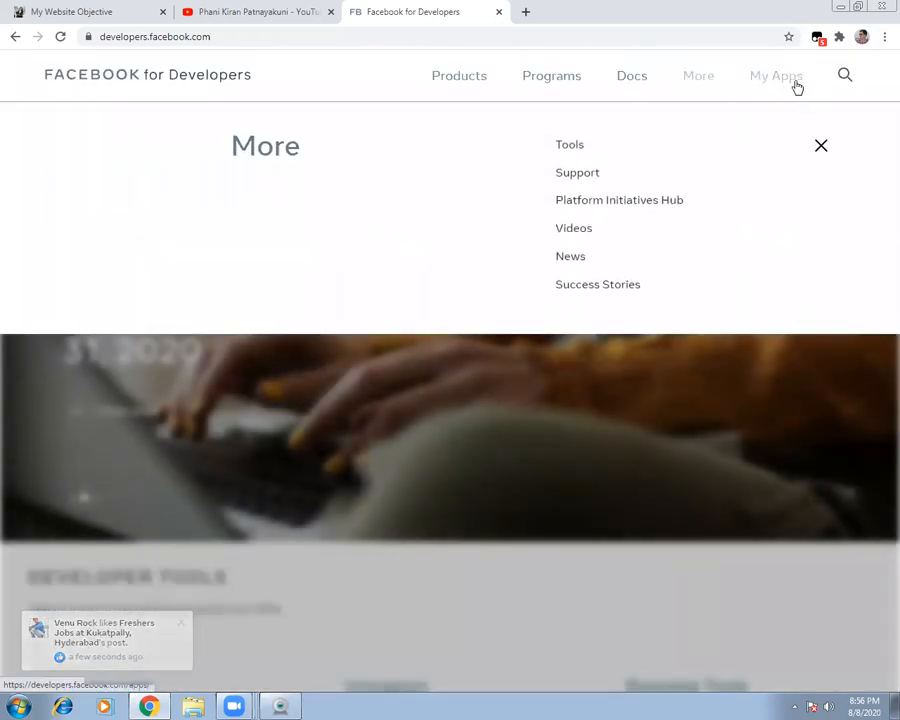
left_click(221, 36)
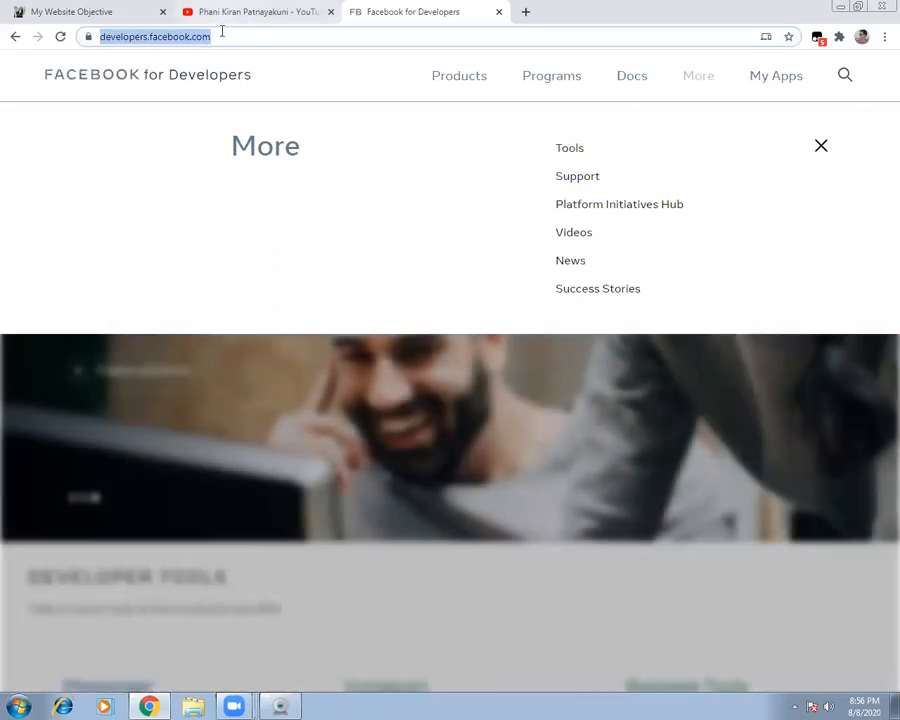
left_click(821, 150)
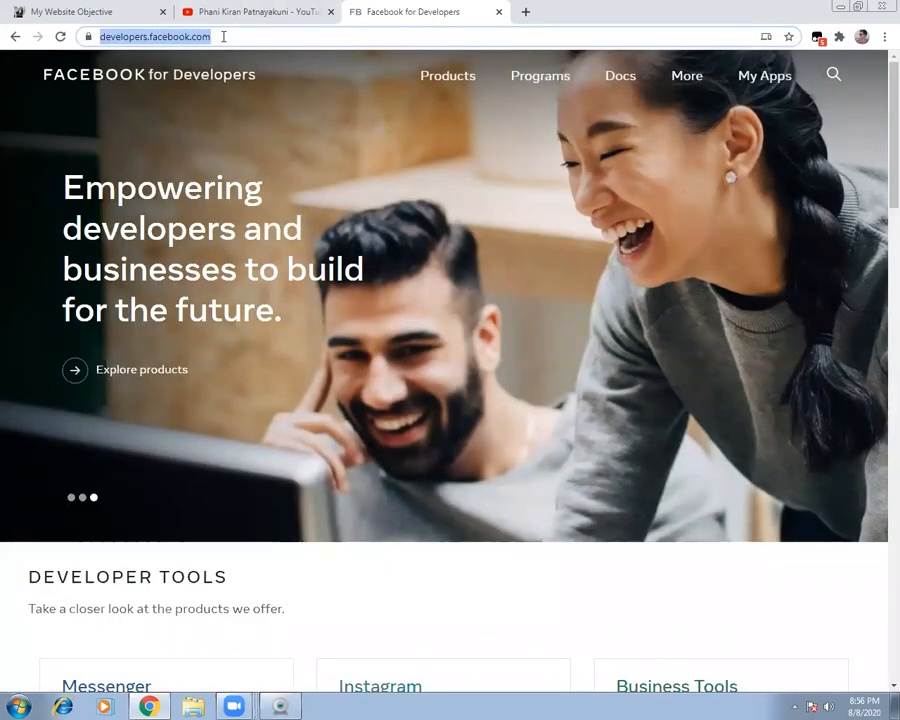
Load developers.facebook.com again in the same tab.
type("de")
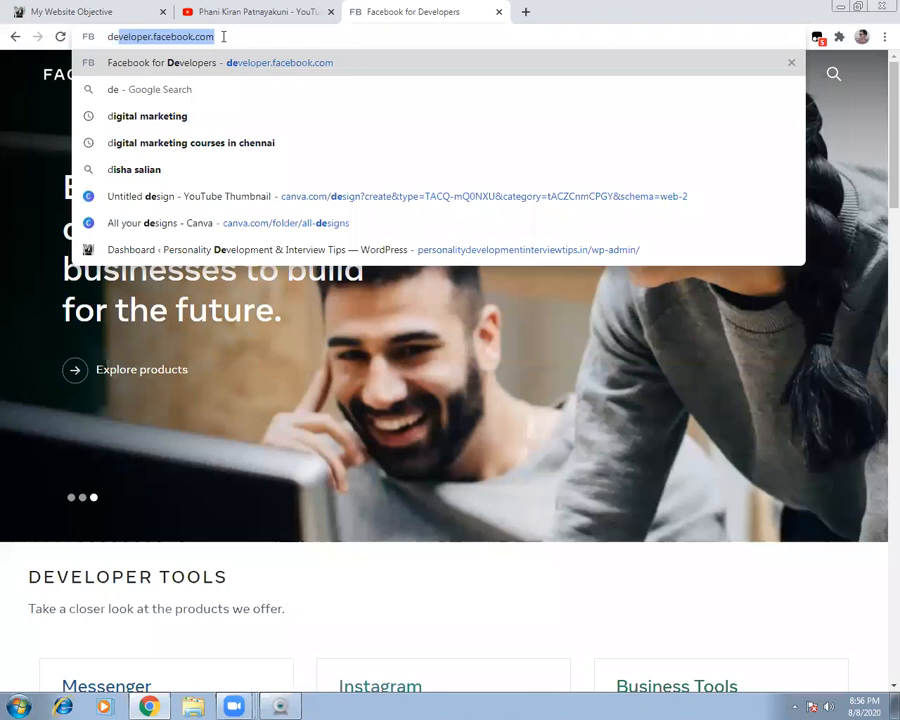
type("velo")
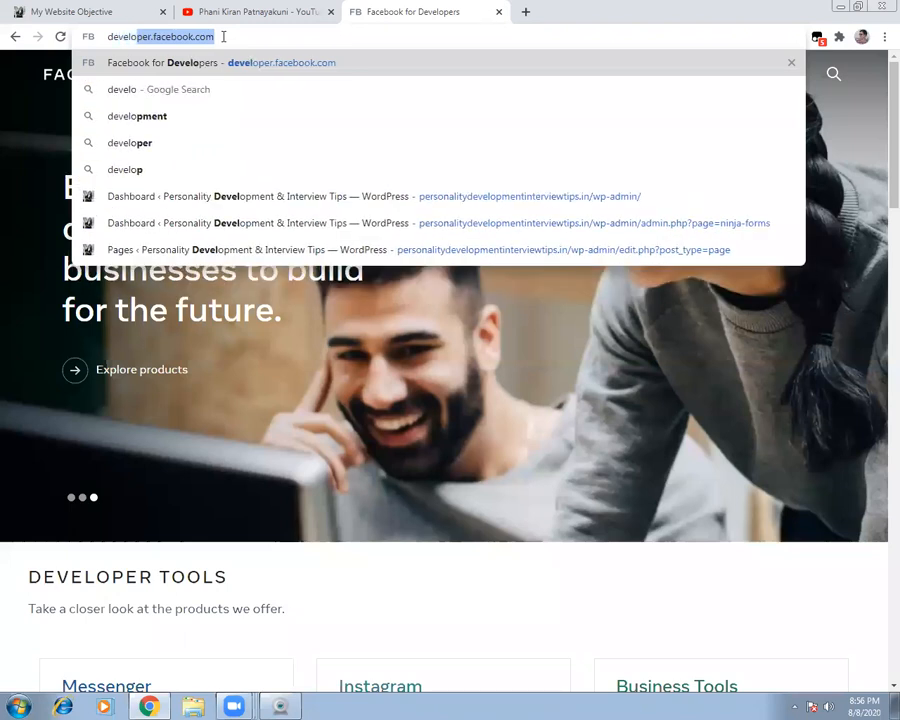
type("pers")
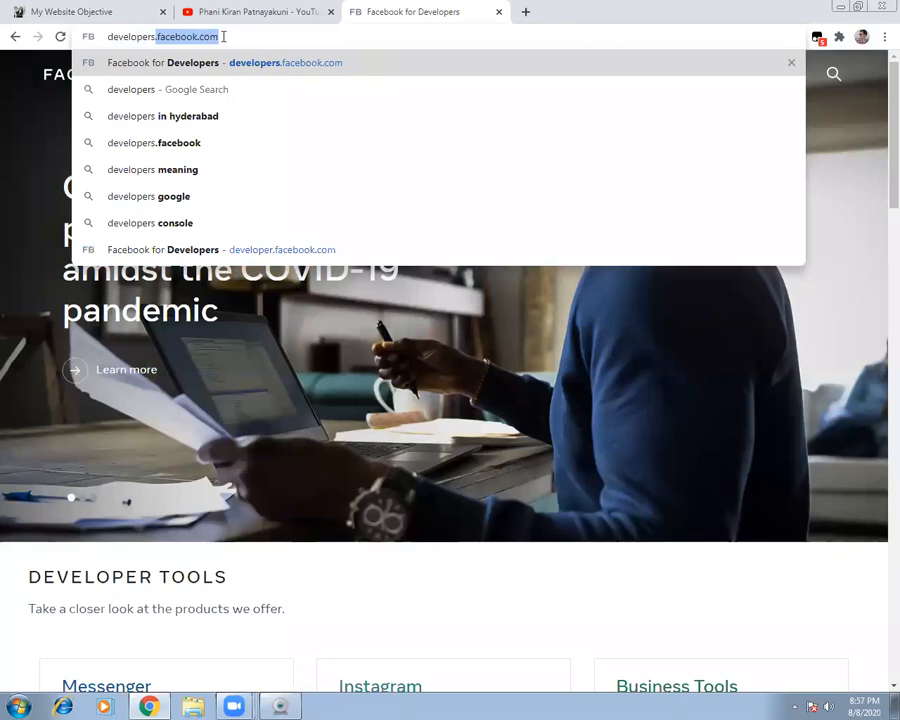
key("Return")
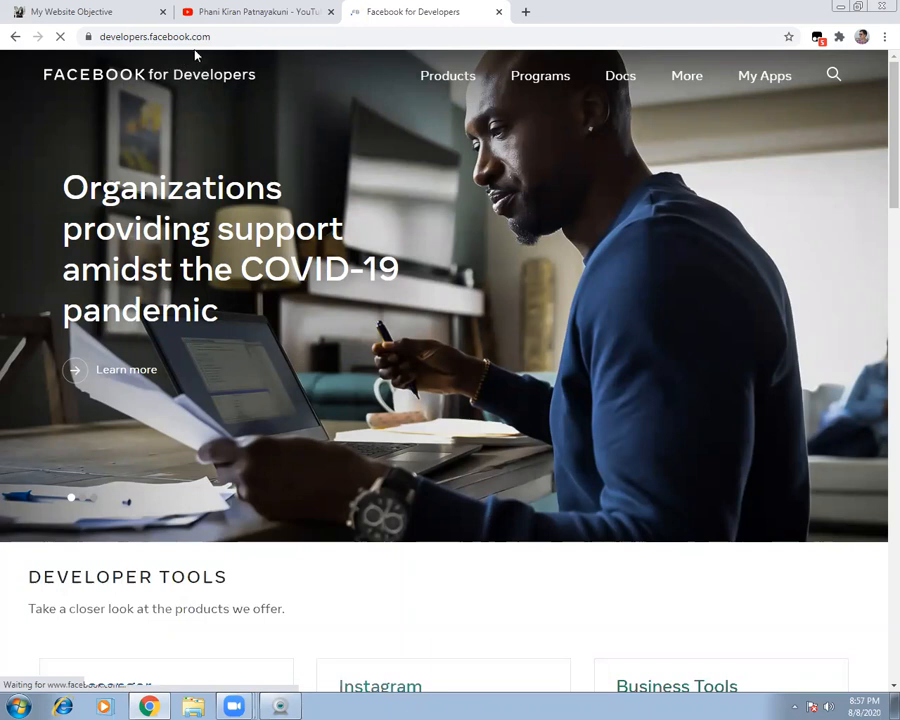
Search Google for "developer facebook" and open the Facebook for Developers result.
left_click(217, 37)
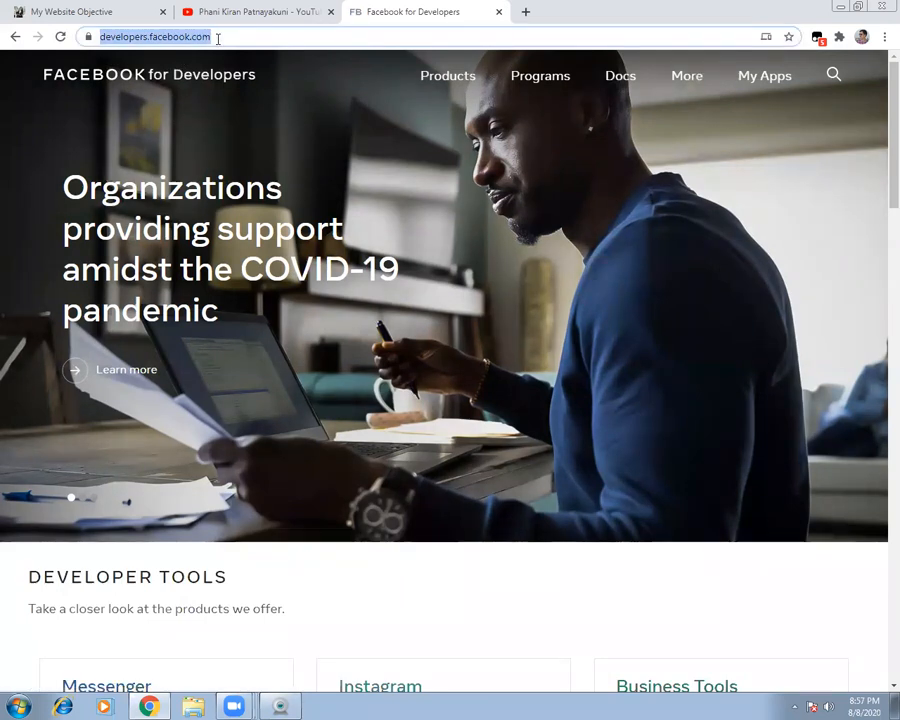
type("developer")
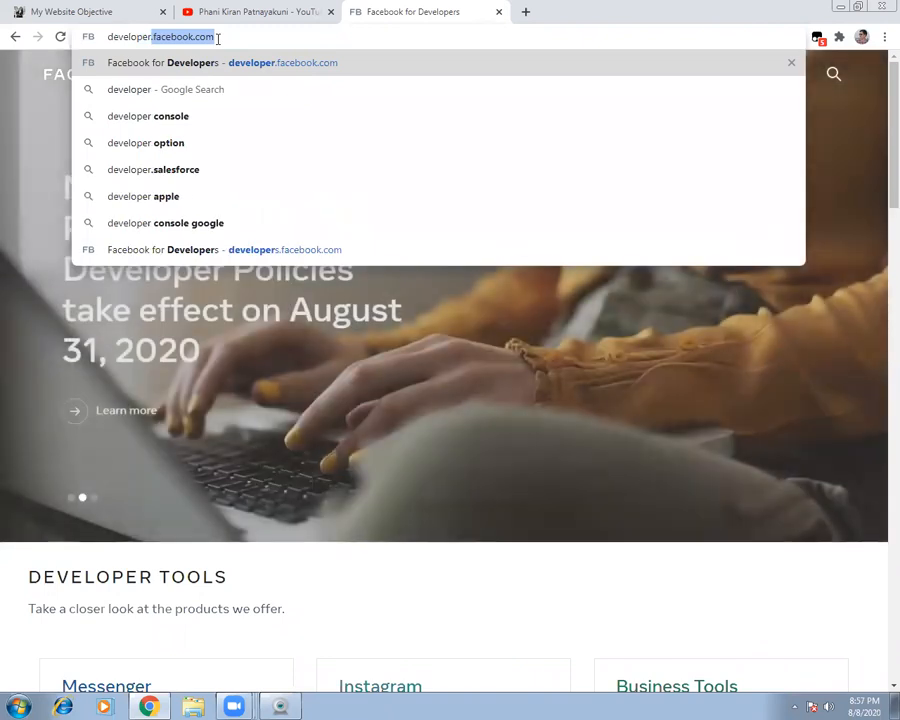
type(" facebook")
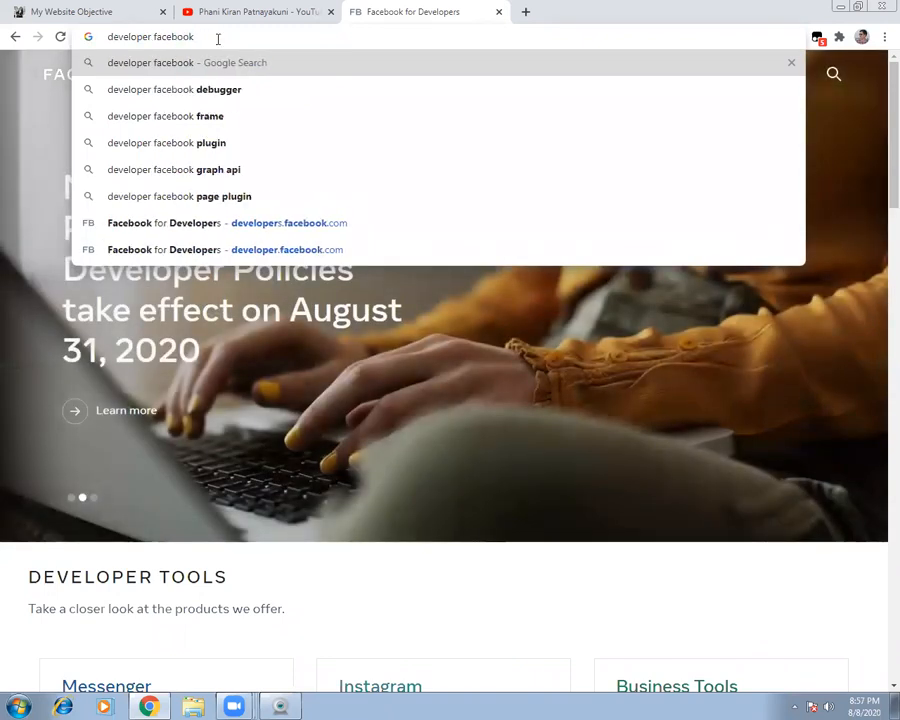
key("Return")
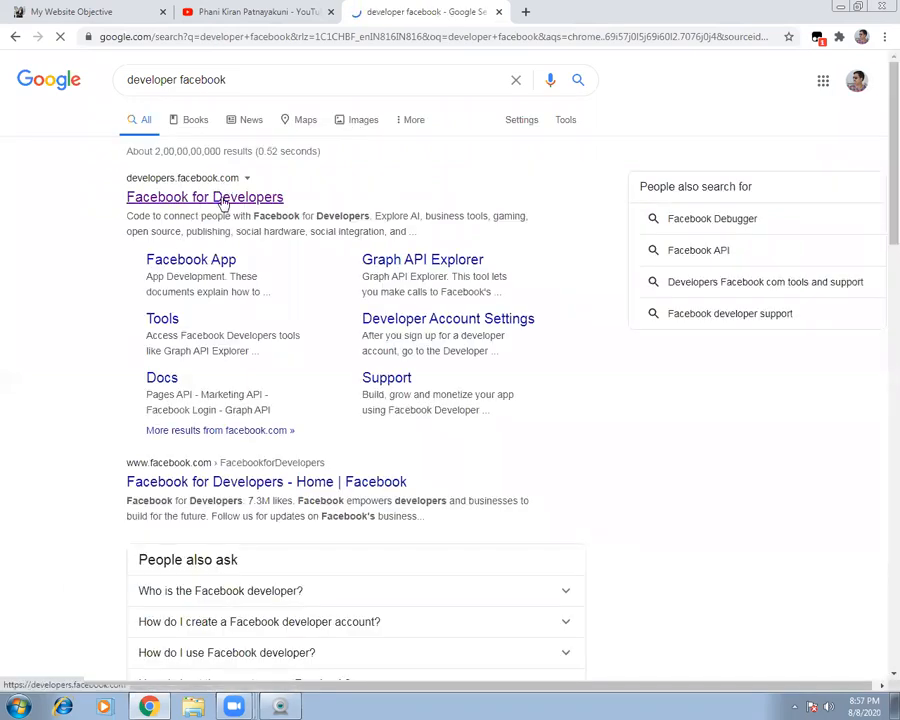
left_click(222, 204)
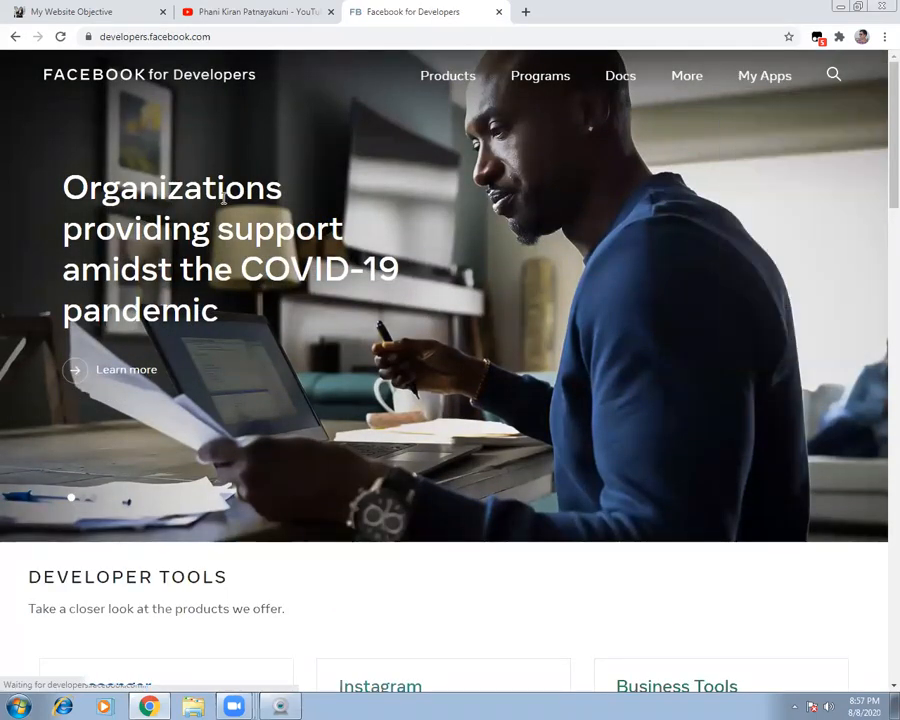
Start creating a new app from My Apps and choose the For Everything Else use type.
left_click(763, 76)
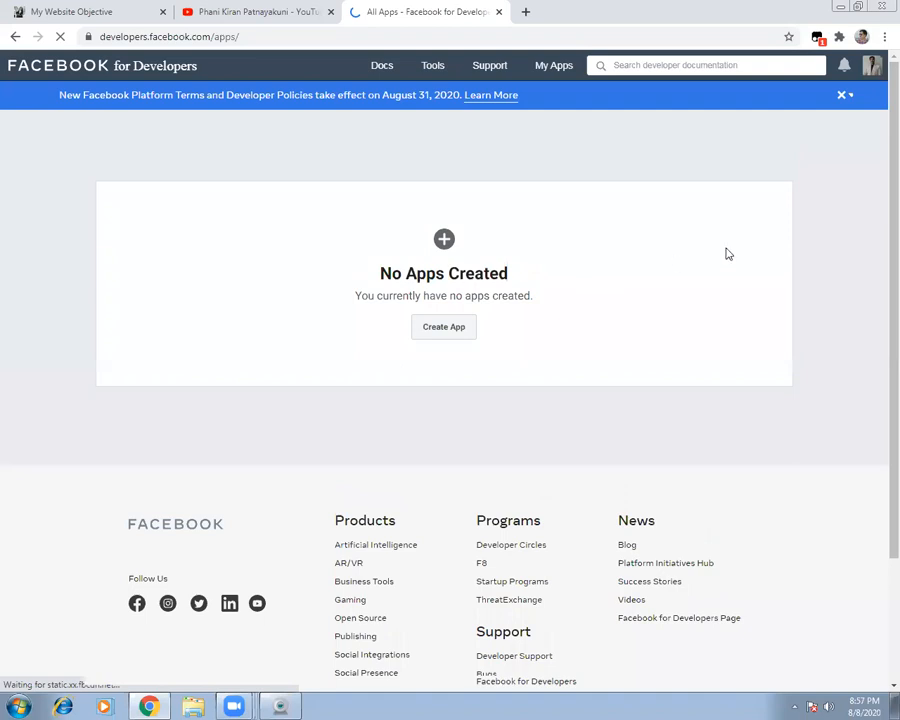
scroll(879, 174, "down", 1)
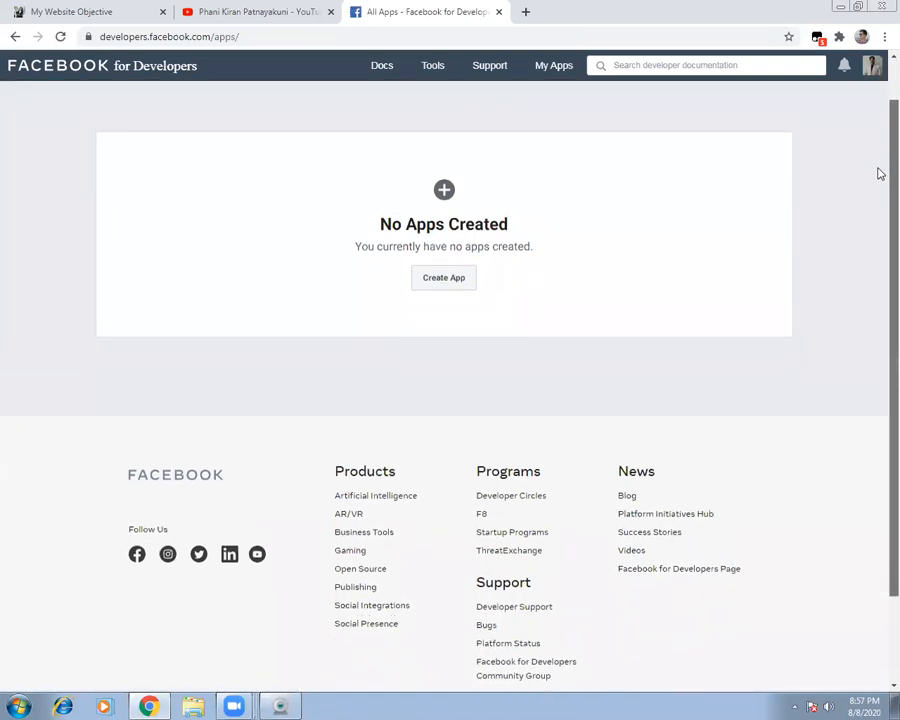
scroll(878, 203, "down", 1)
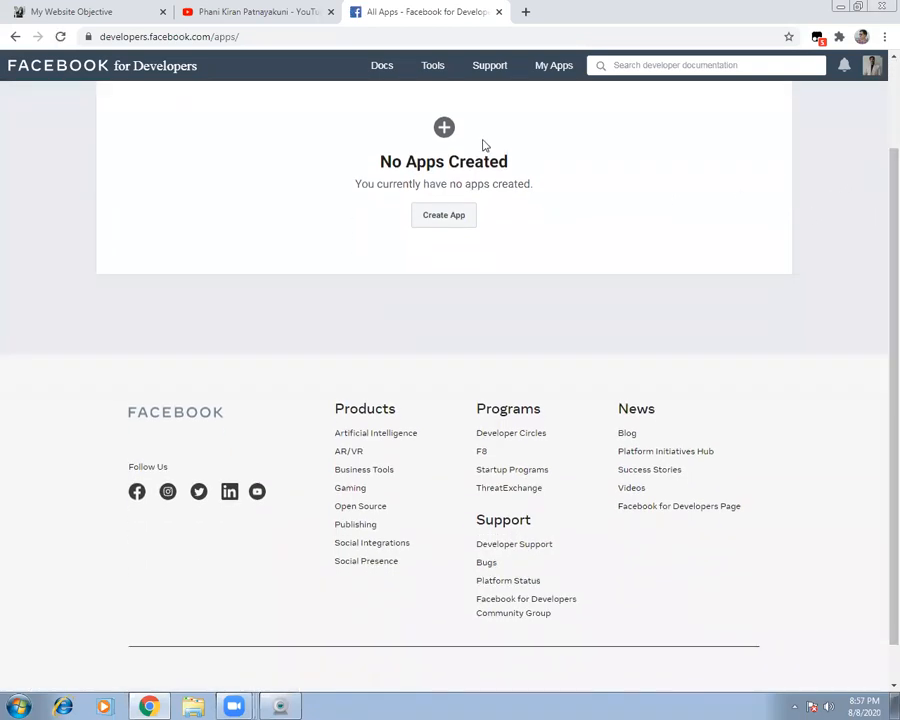
left_click(446, 222)
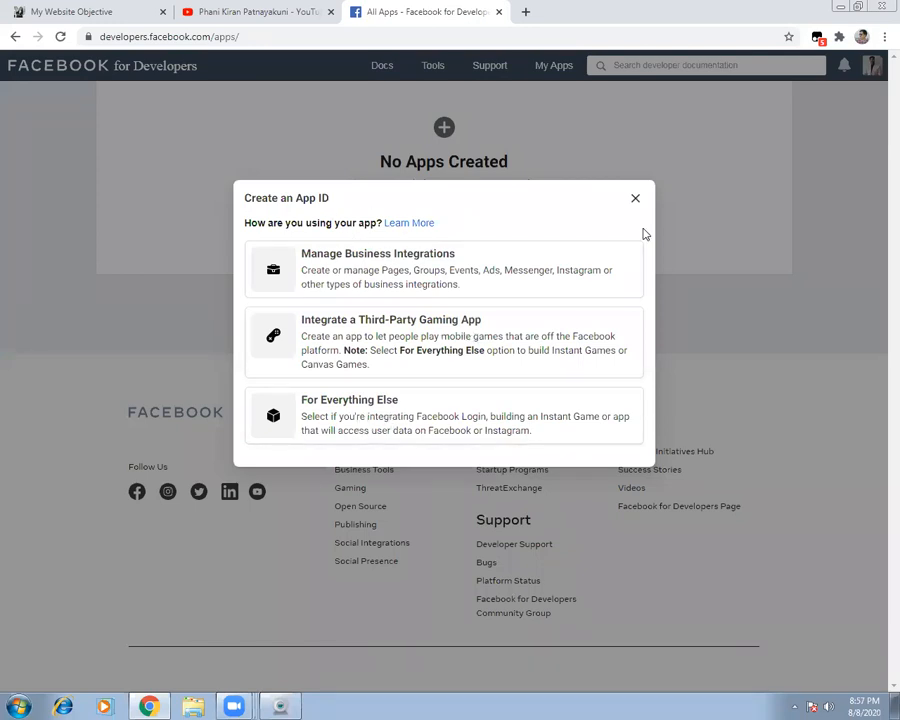
left_click_drag(650, 333, 540, 432)
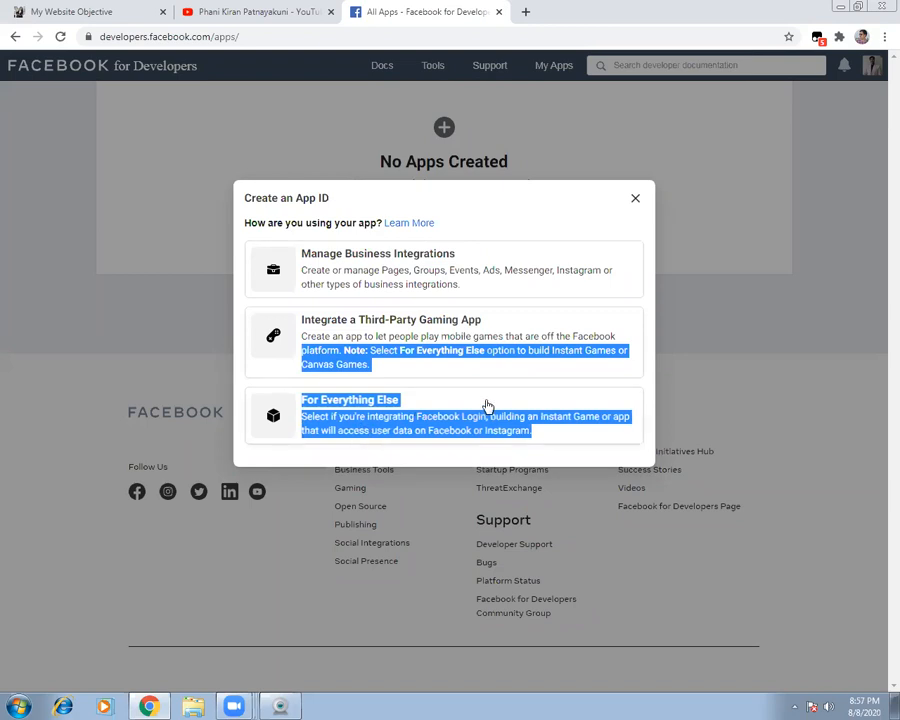
left_click(400, 413)
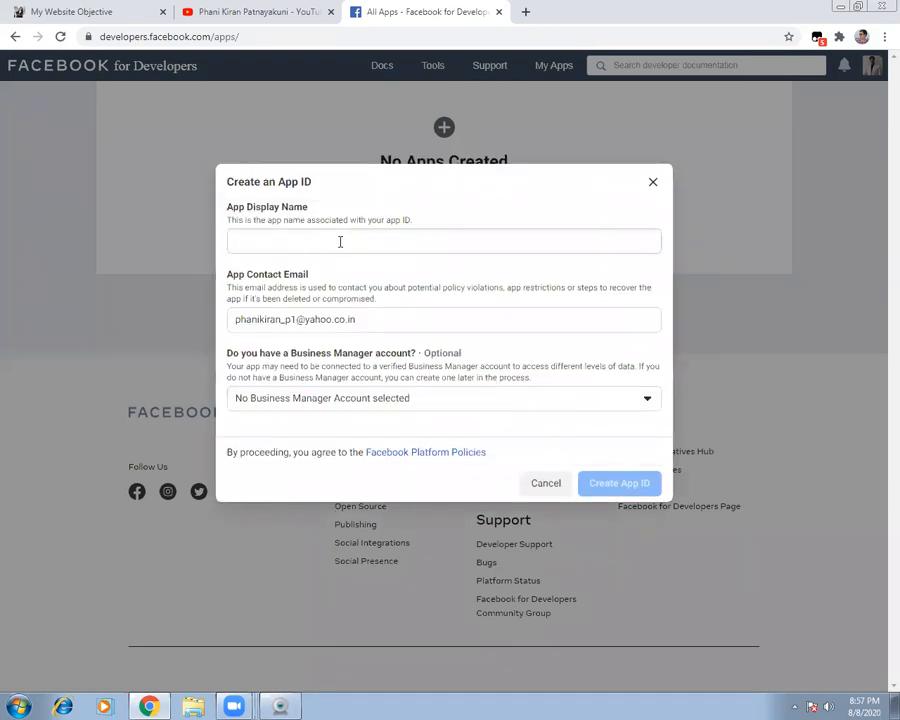
Set the app display name to "social share", create the app ID and complete the reCAPTCHA security check.
left_click(313, 239)
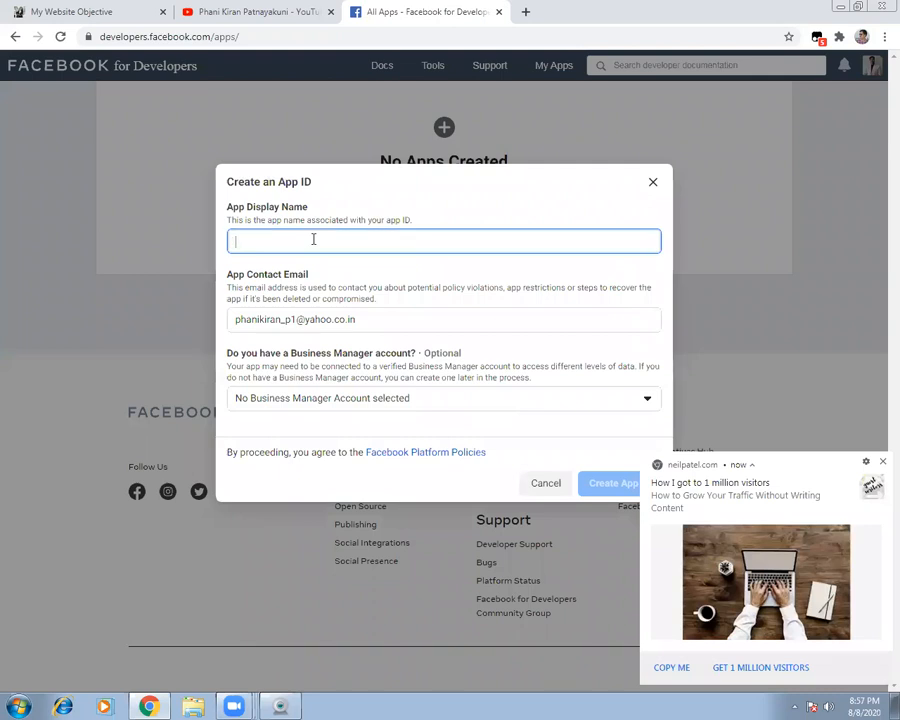
type("social share")
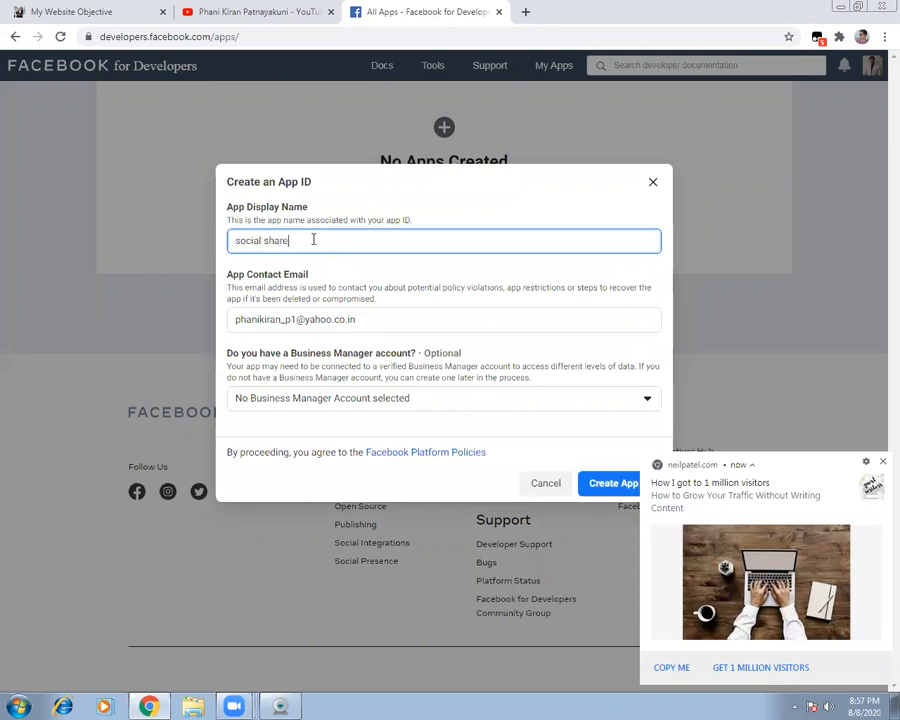
left_click(881, 464)
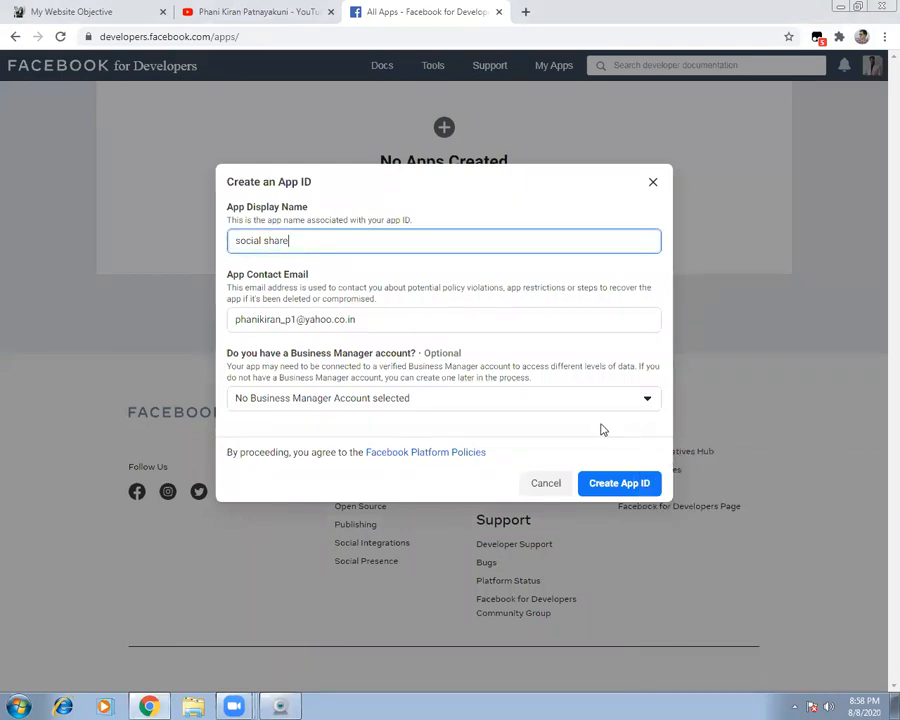
left_click(614, 488)
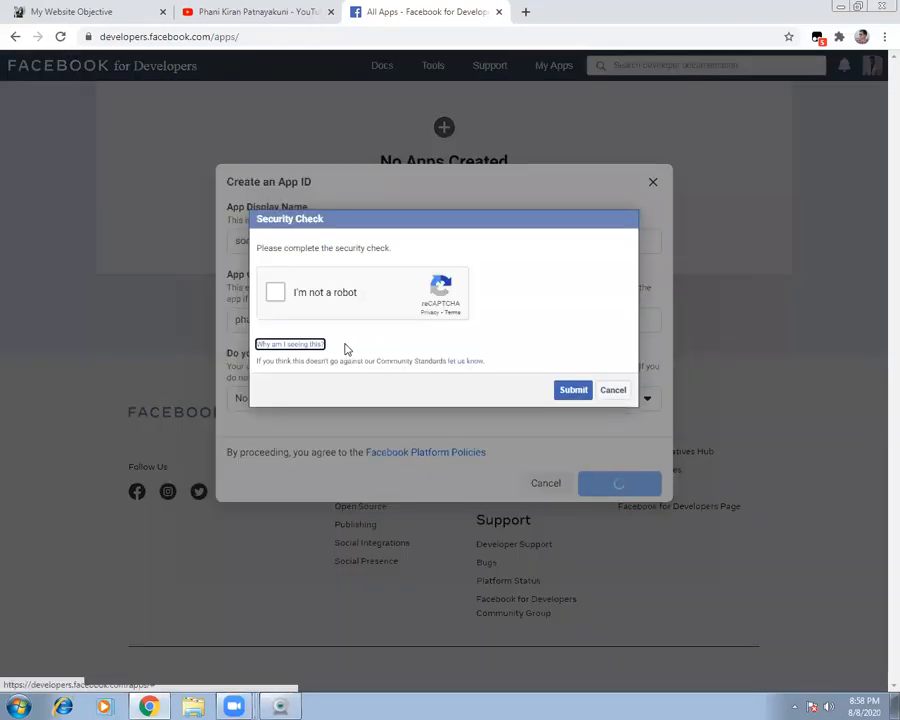
left_click(276, 292)
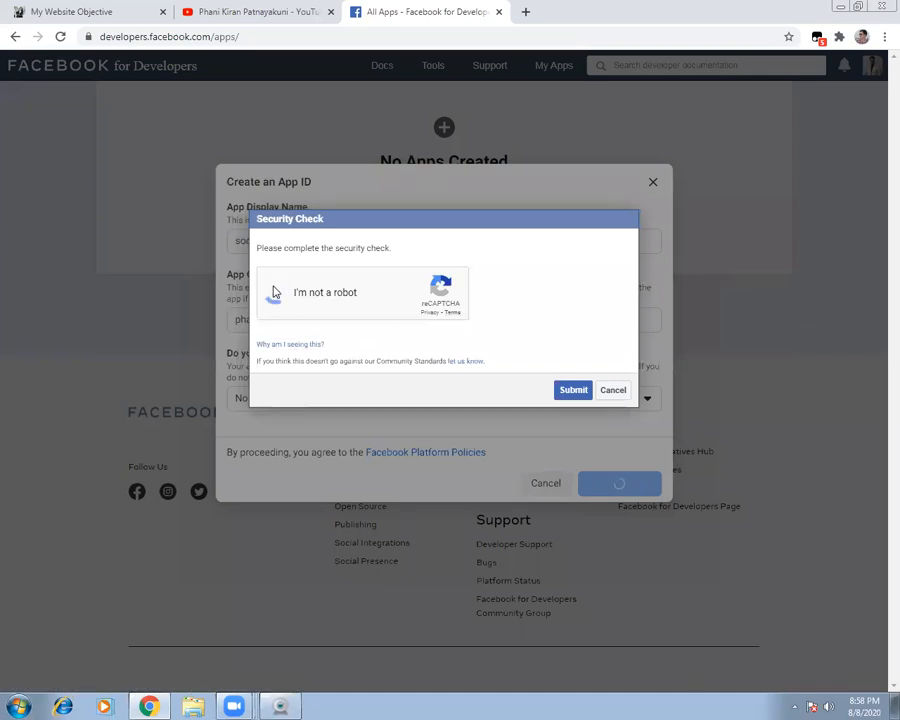
left_click(580, 392)
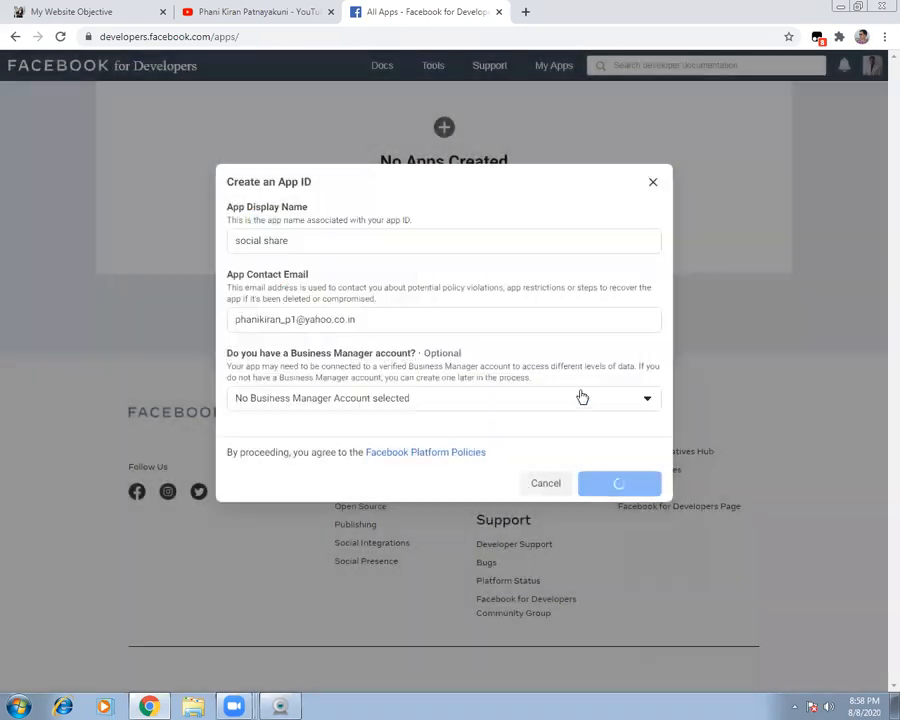
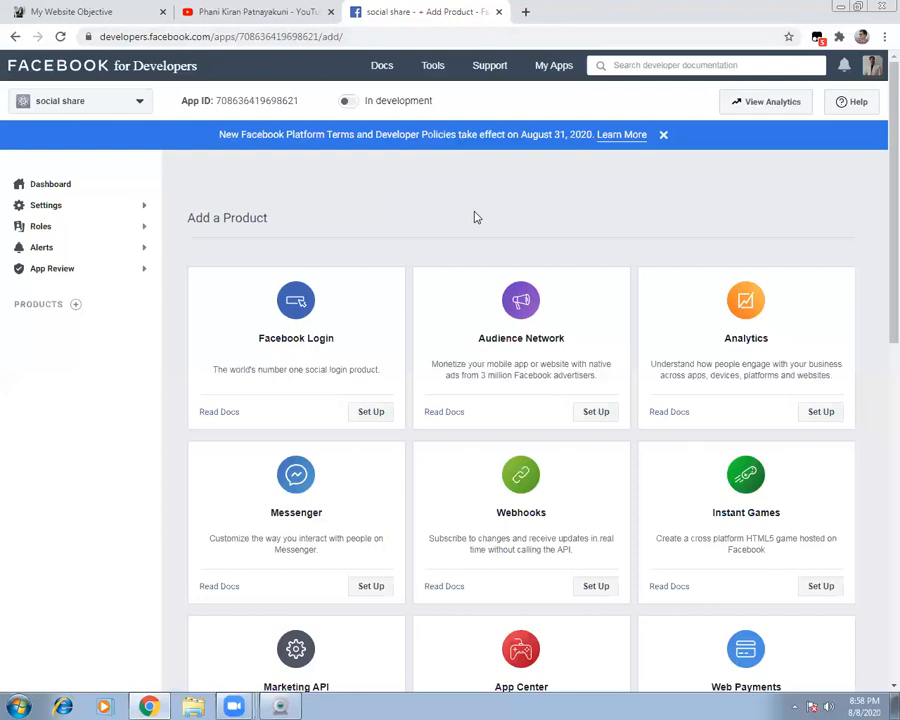
Open the social share app's basic settings and copy its App ID.
left_click(143, 208)
left_click(42, 230)
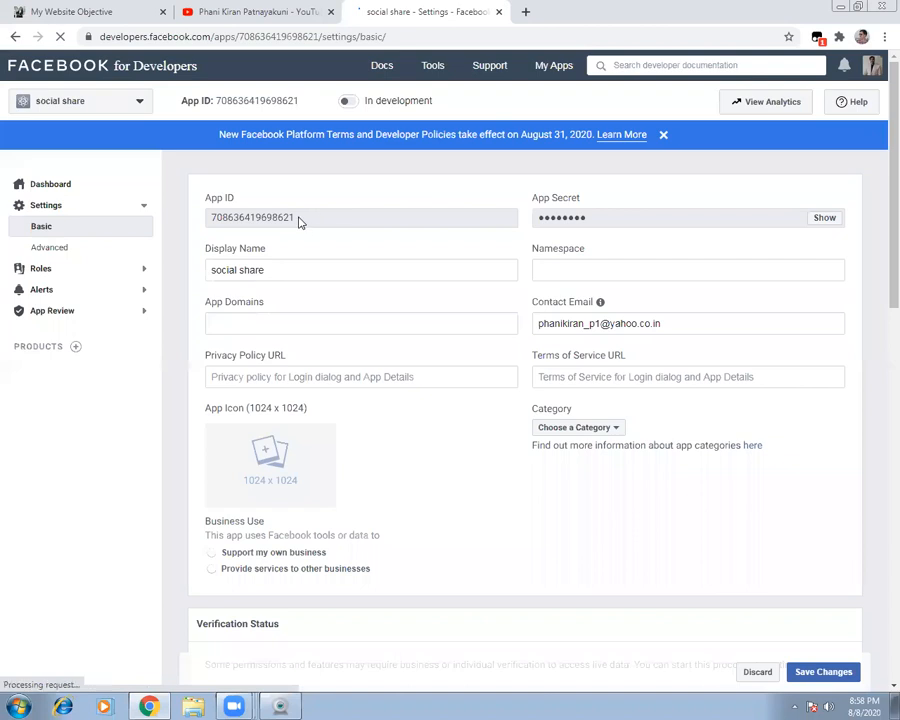
left_click_drag(298, 222, 211, 216)
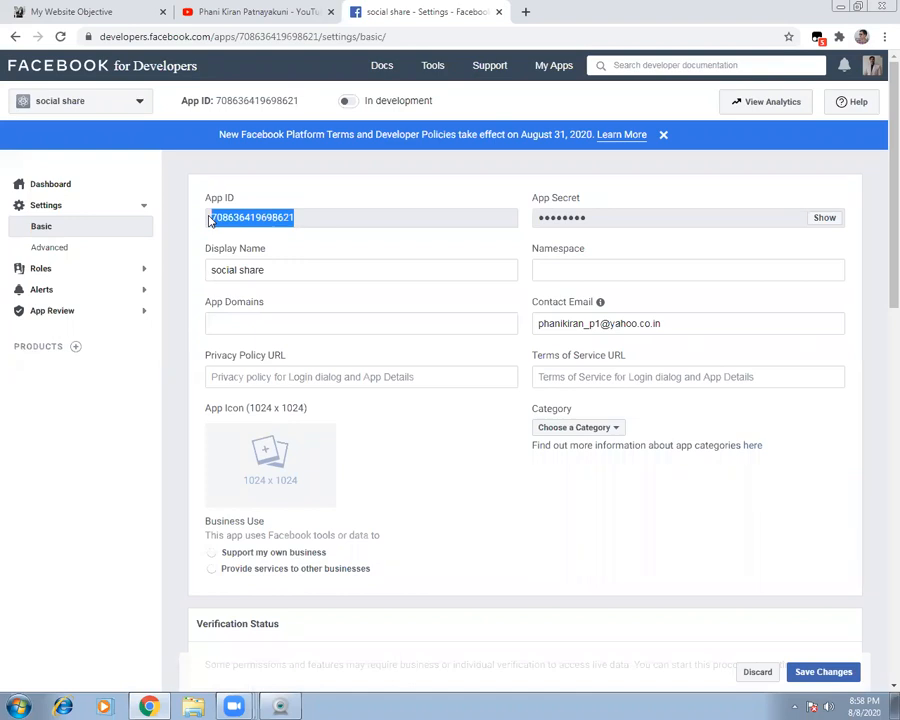
Open Sassy Social Share's Miscellaneous settings in the website's WordPress dashboard and paste the copied value as the Facebook App ID.
left_click(118, 11)
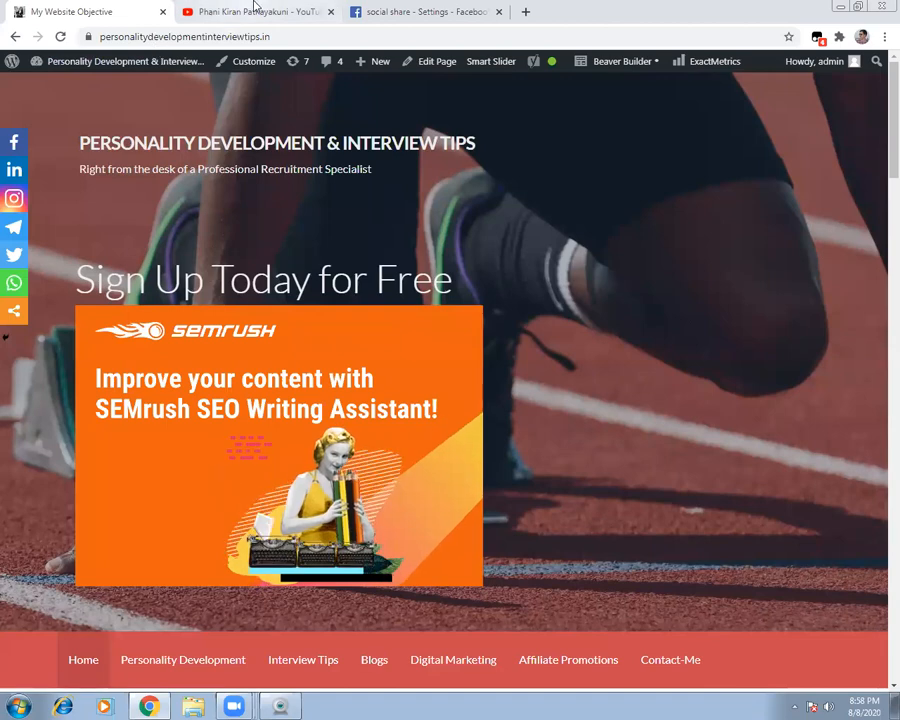
mouse_move(115, 61)
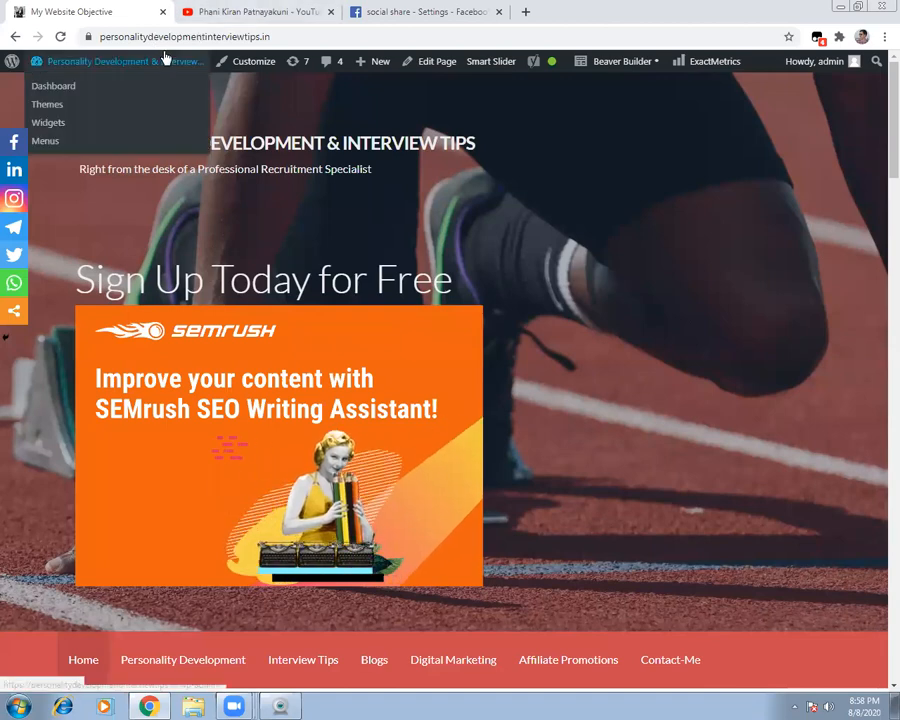
left_click(71, 88)
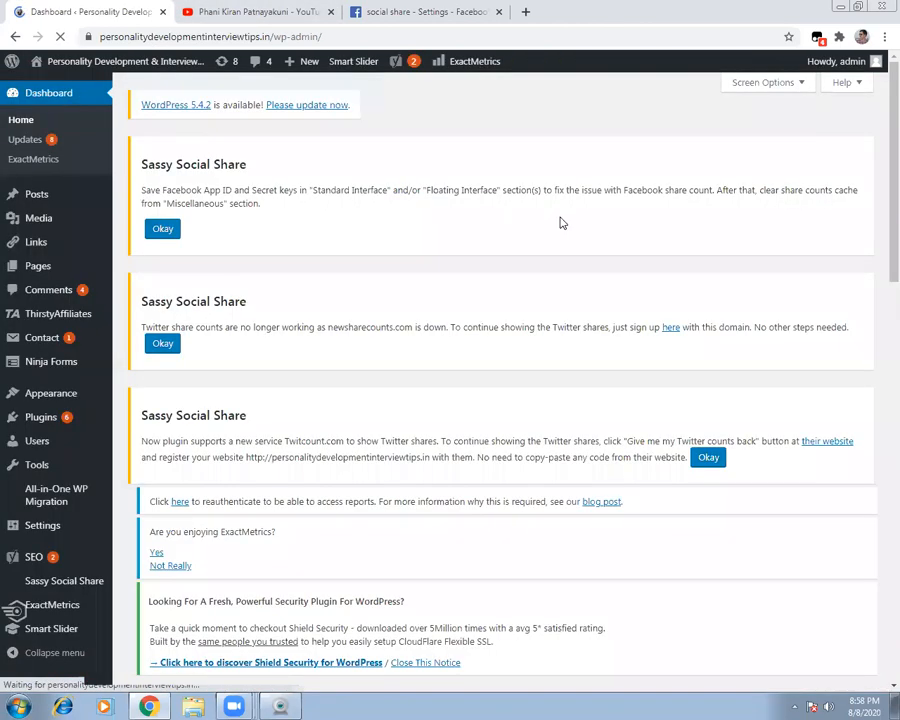
left_click_drag(878, 139, 880, 461)
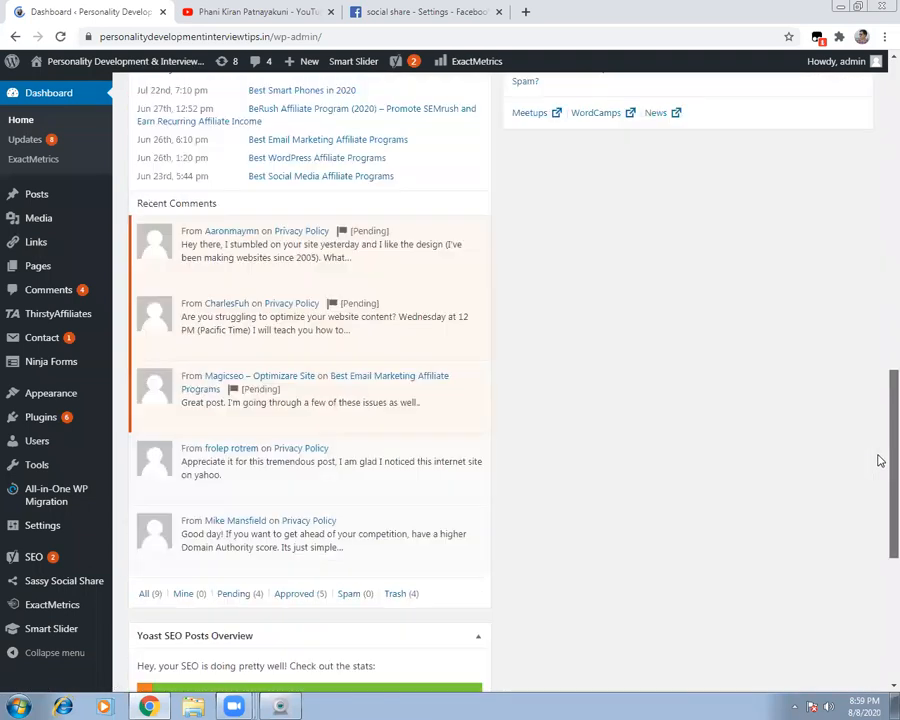
left_click(67, 589)
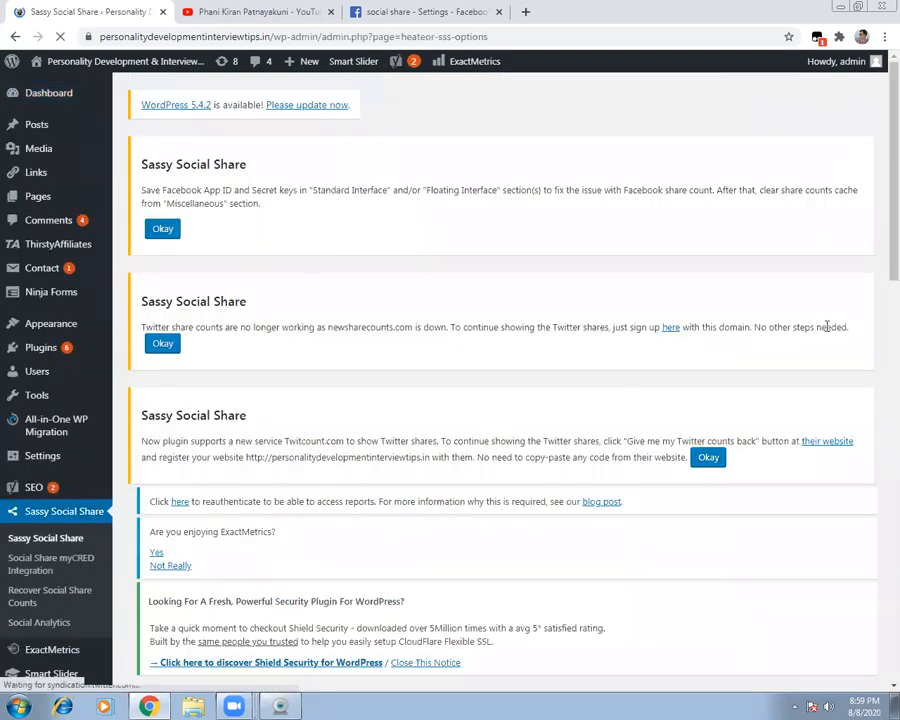
scroll(878, 250, "down", 4)
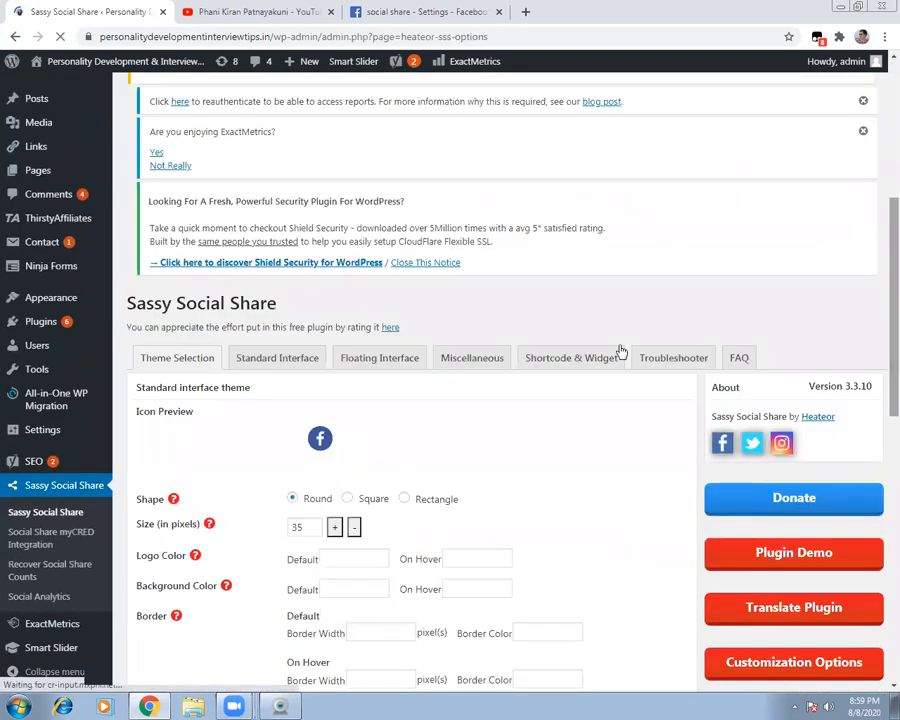
left_click(474, 358)
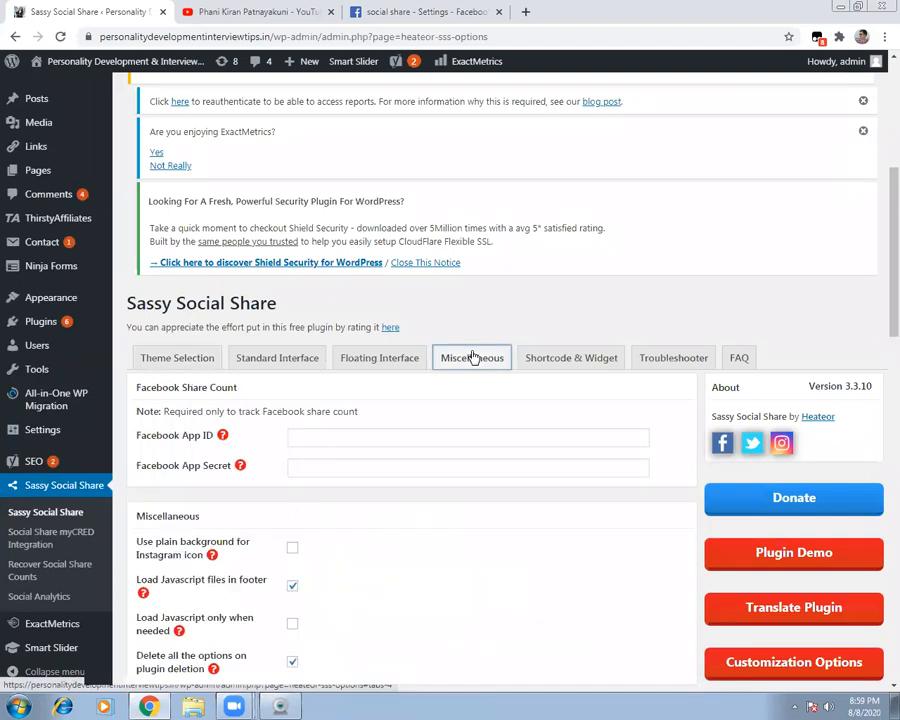
left_click(310, 437)
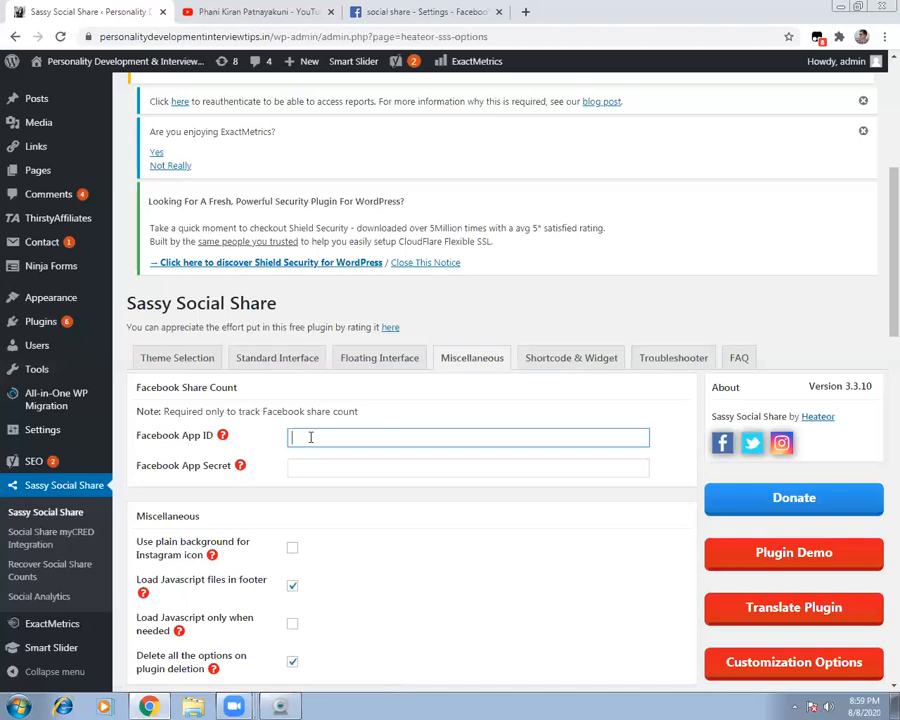
key("ctrl+v")
Return to the Facebook app's basic settings, try to reveal the App Secret, dismiss the password request and copy the masked secret.
left_click(315, 466)
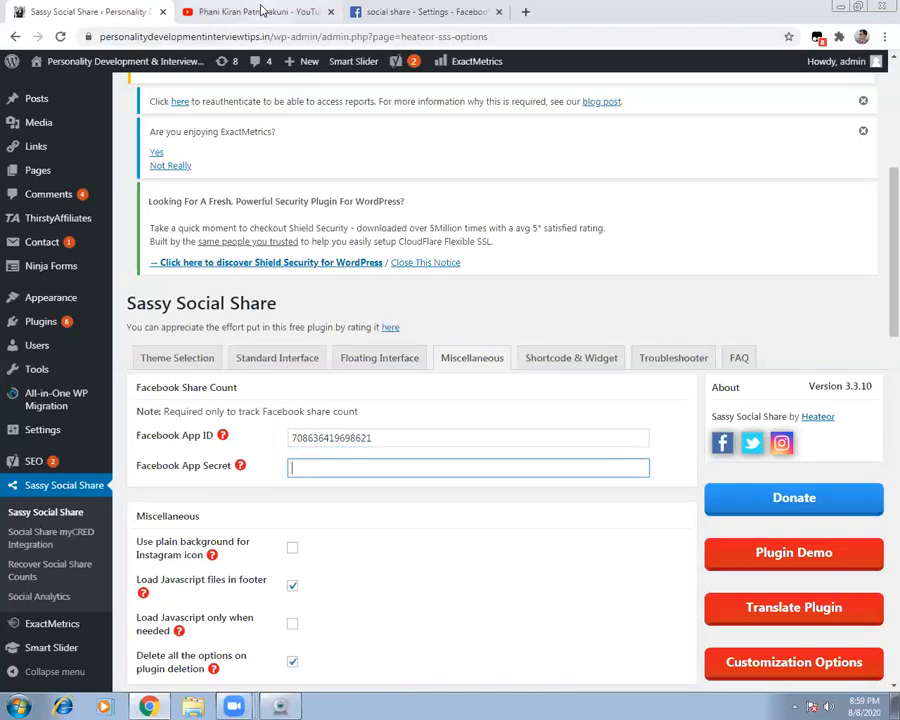
left_click(395, 11)
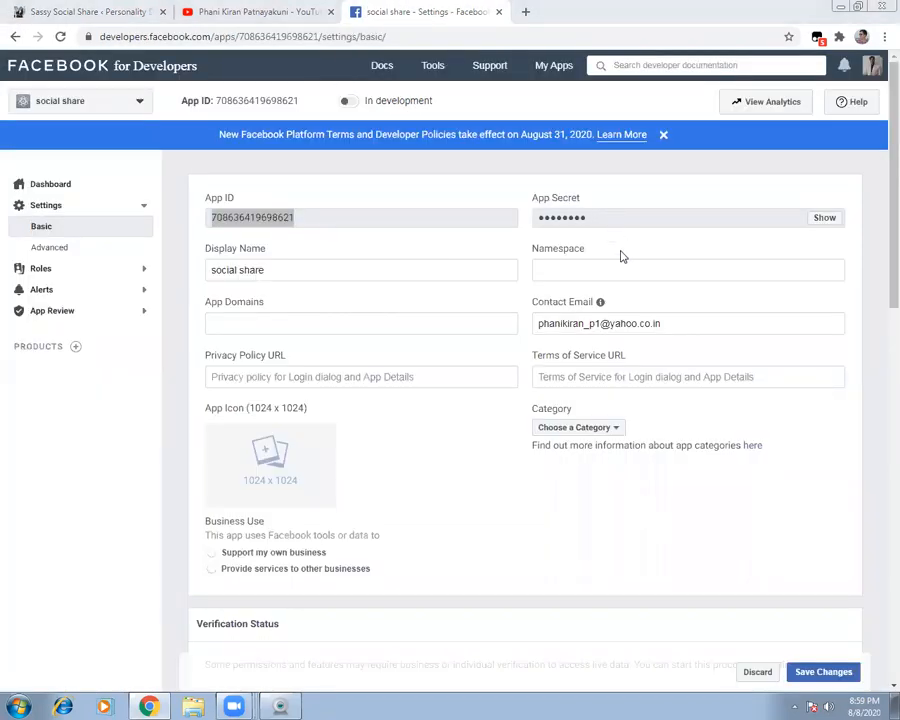
left_click(826, 218)
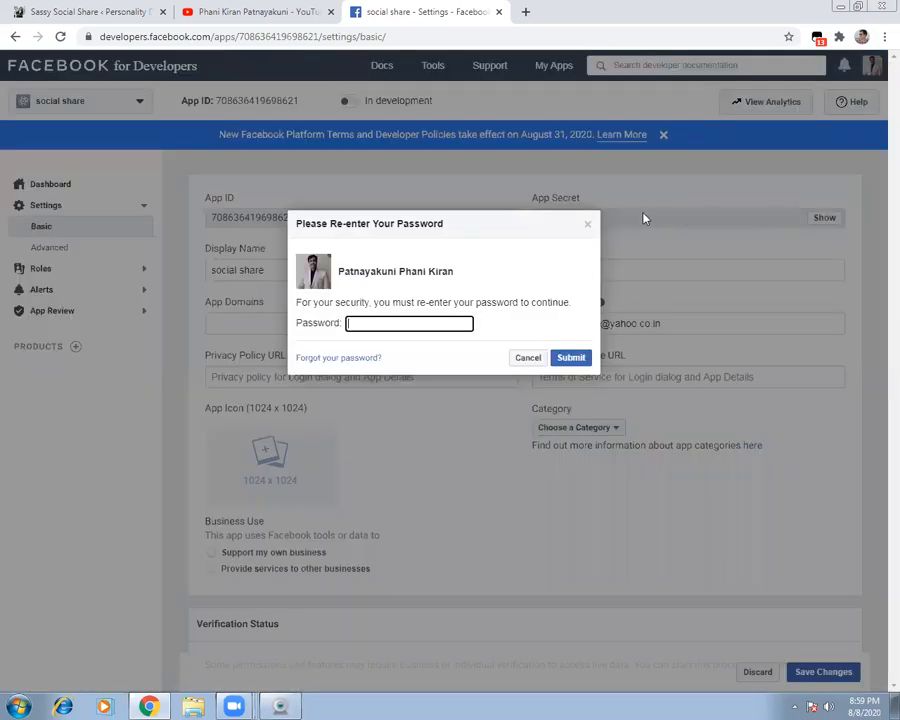
left_click(589, 225)
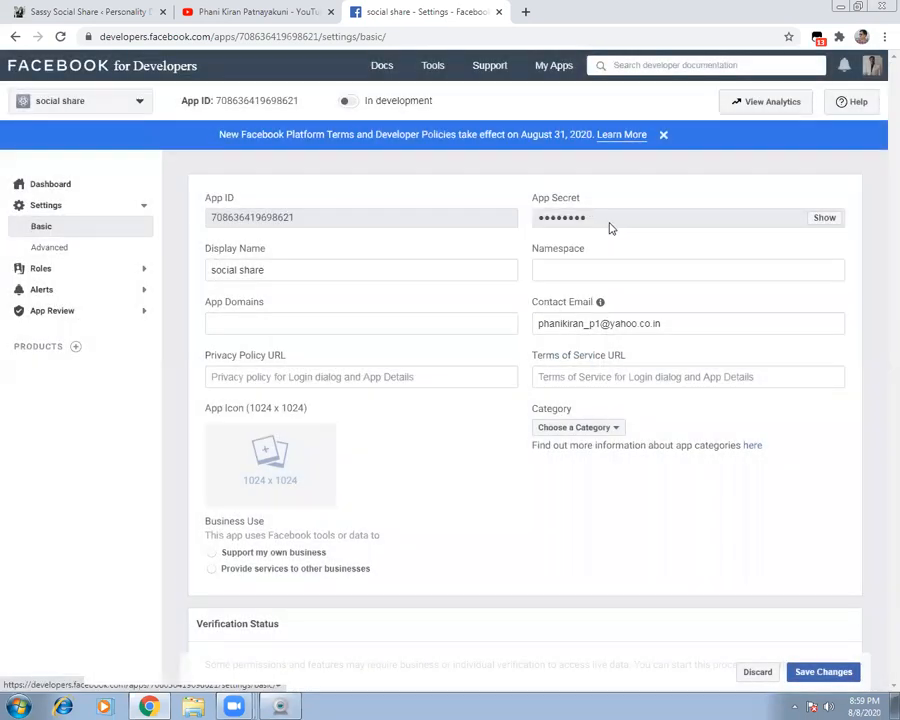
left_click_drag(588, 219, 536, 222)
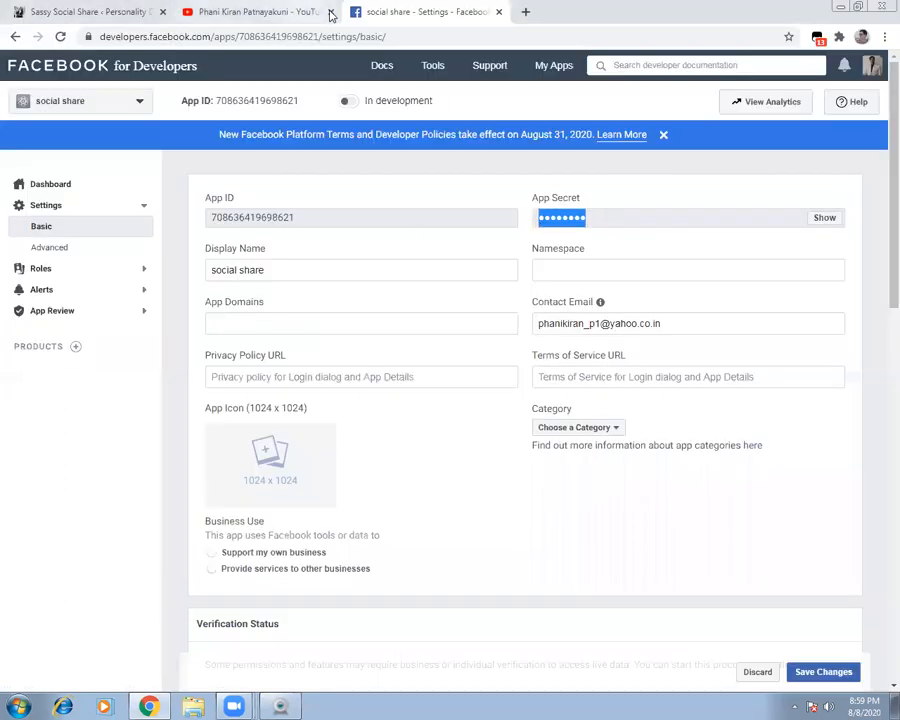
Paste the app secret into the Facebook App Secret field in Sassy Social Share's Miscellaneous settings and save the changes.
left_click(122, 10)
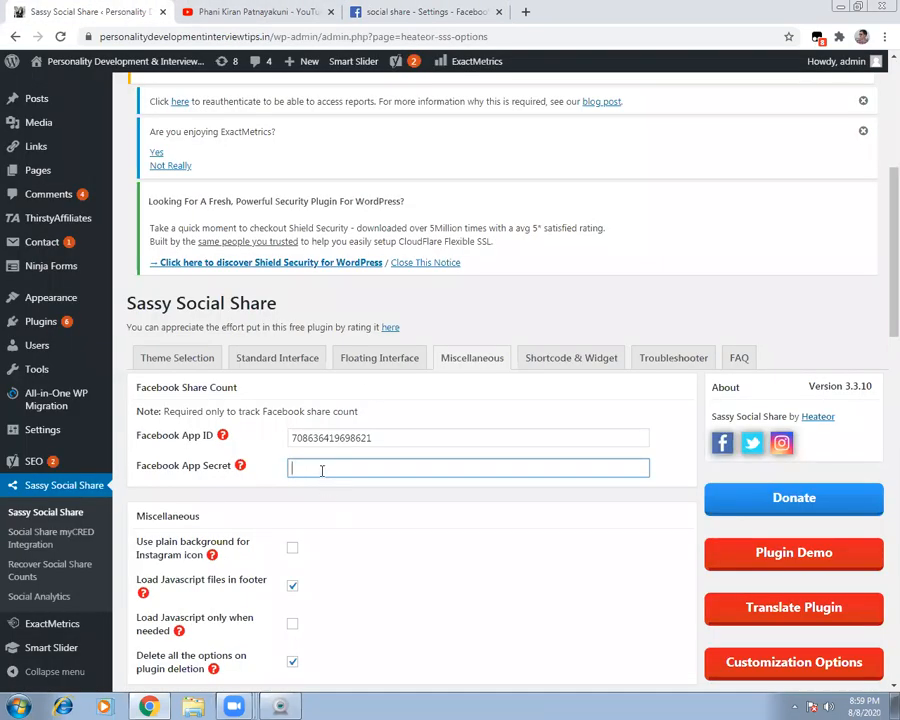
key("ctrl+v")
left_click_drag(878, 243, 878, 557)
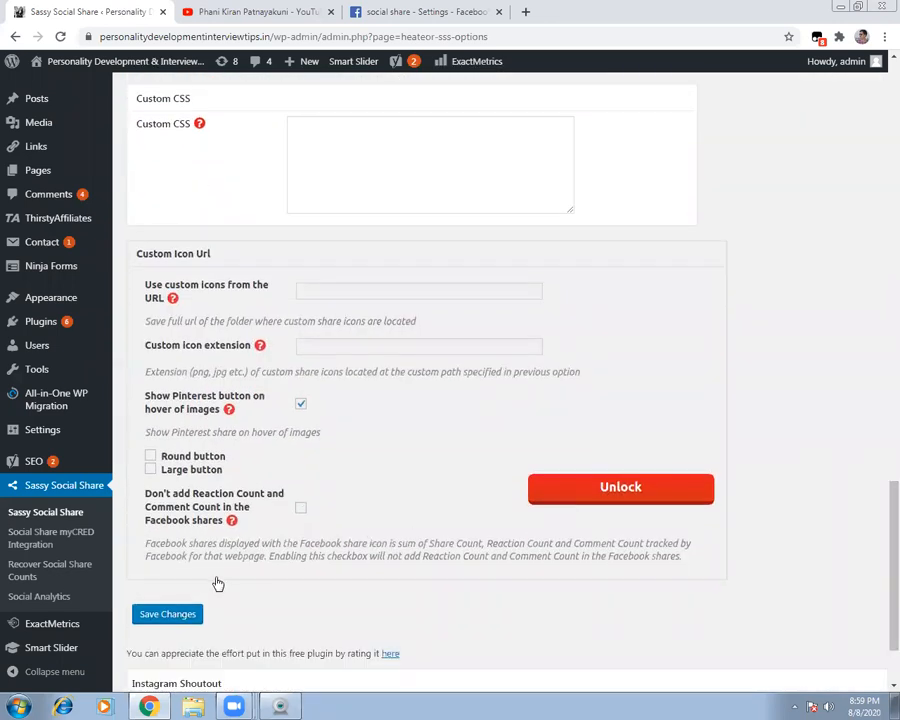
left_click(167, 614)
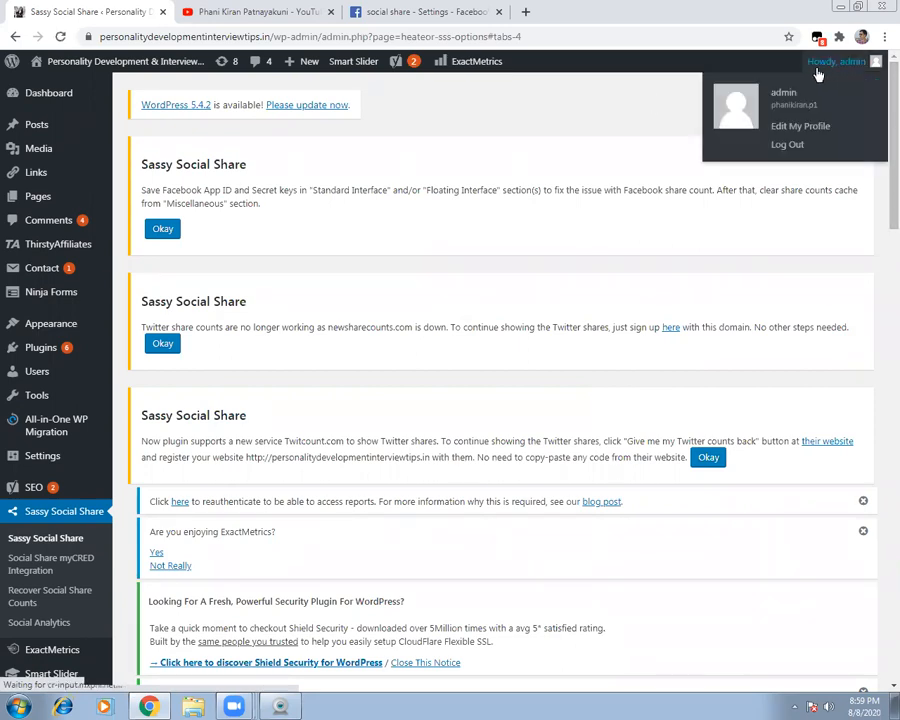
Visit the live website, reload its home page and open the Facebook share dialog from the floating share icons.
mouse_move(133, 57)
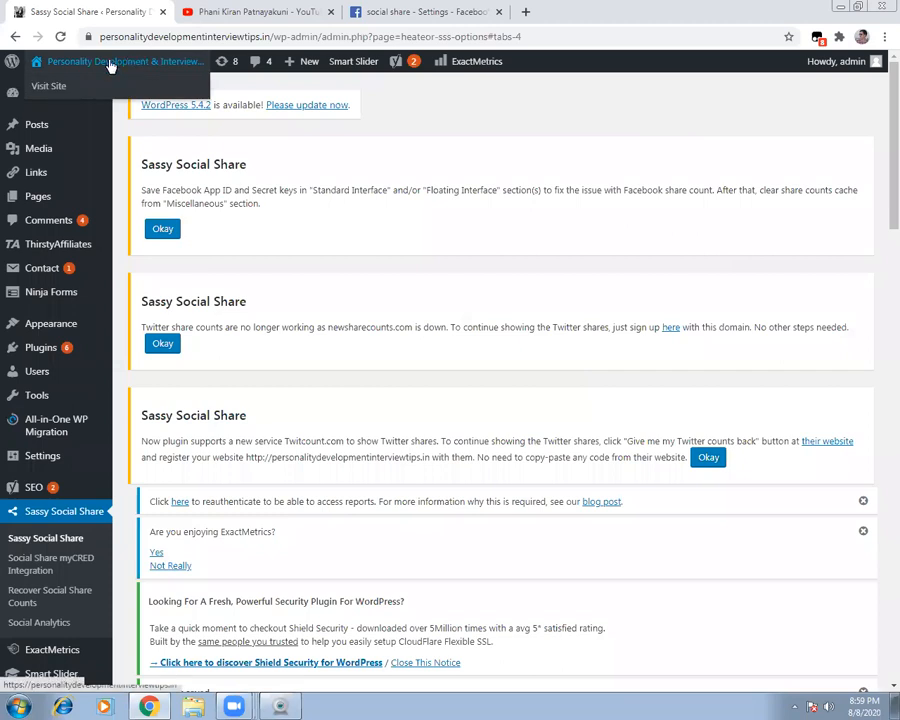
left_click(57, 87)
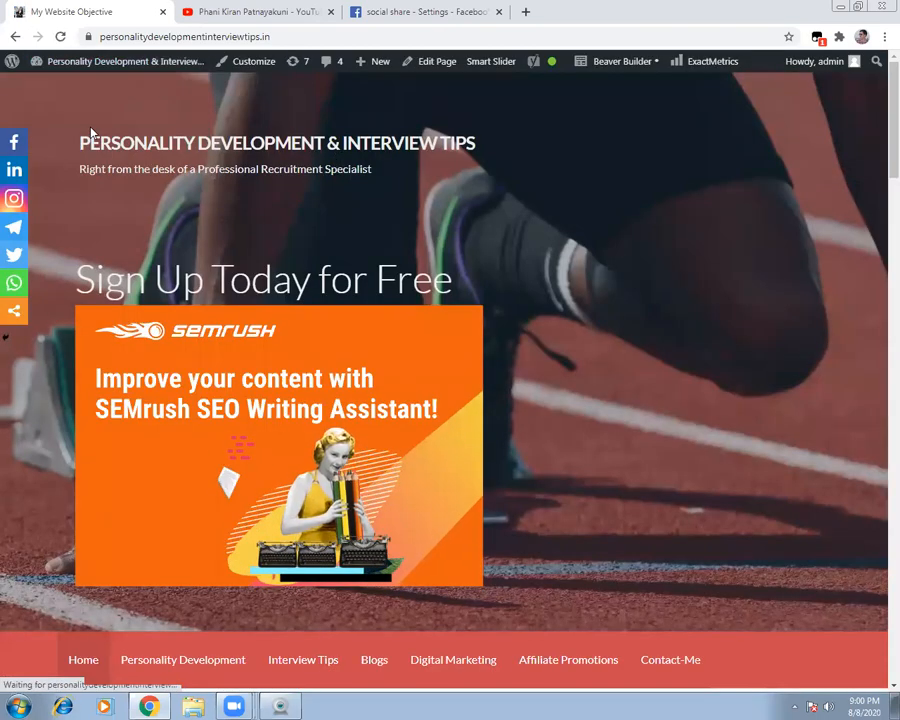
left_click(61, 37)
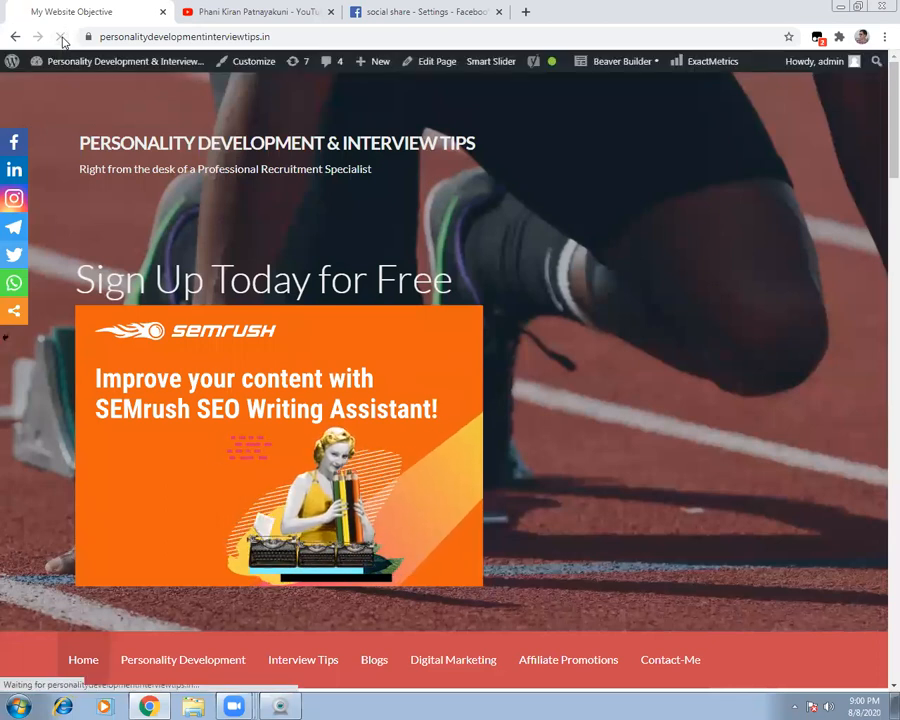
left_click(15, 142)
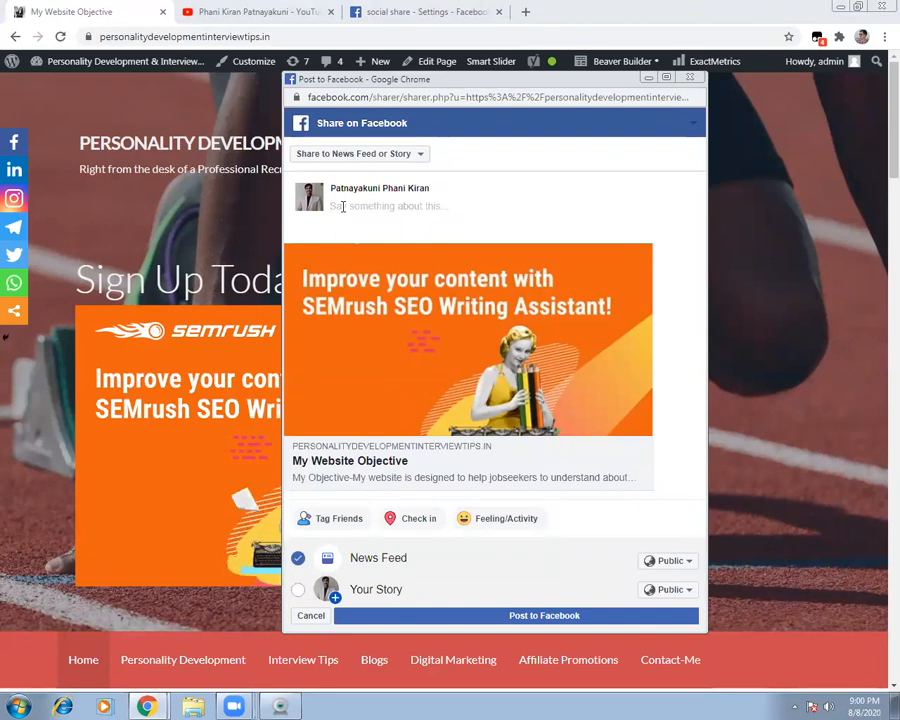
Post the home page to Facebook with the text "One of the best SEO Tools that we can use to study our Competitors Keywords and Traffic.".
type("One of the be")
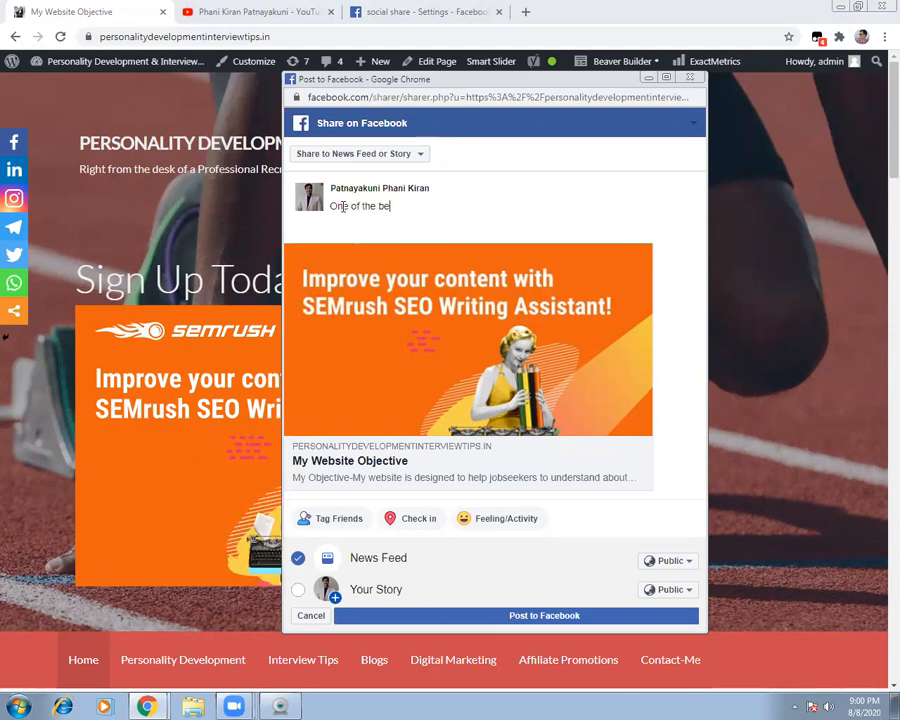
type("st Di")
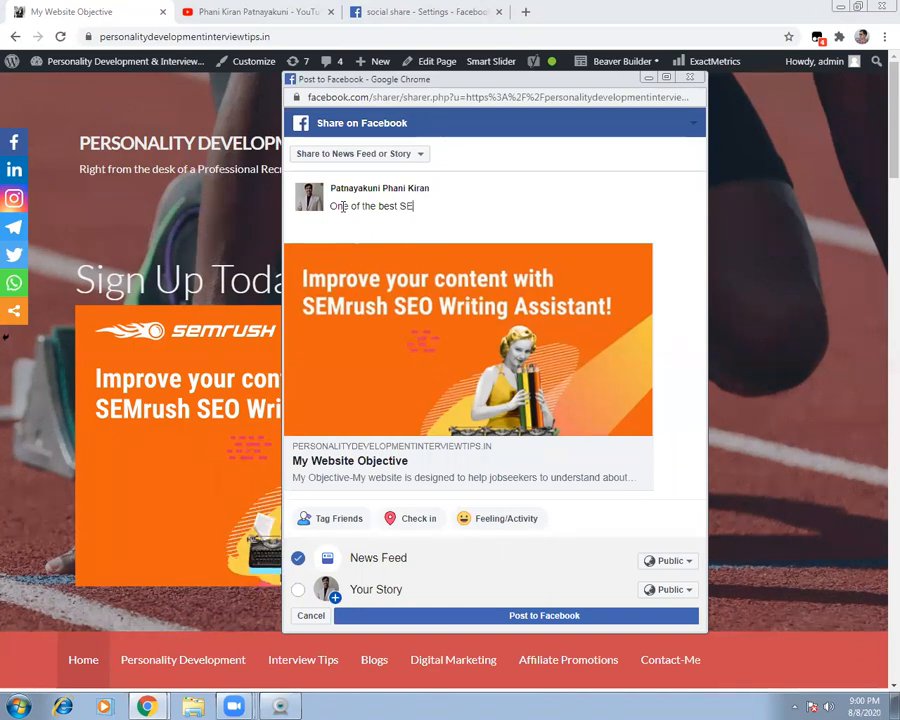
type("SEO Tools")
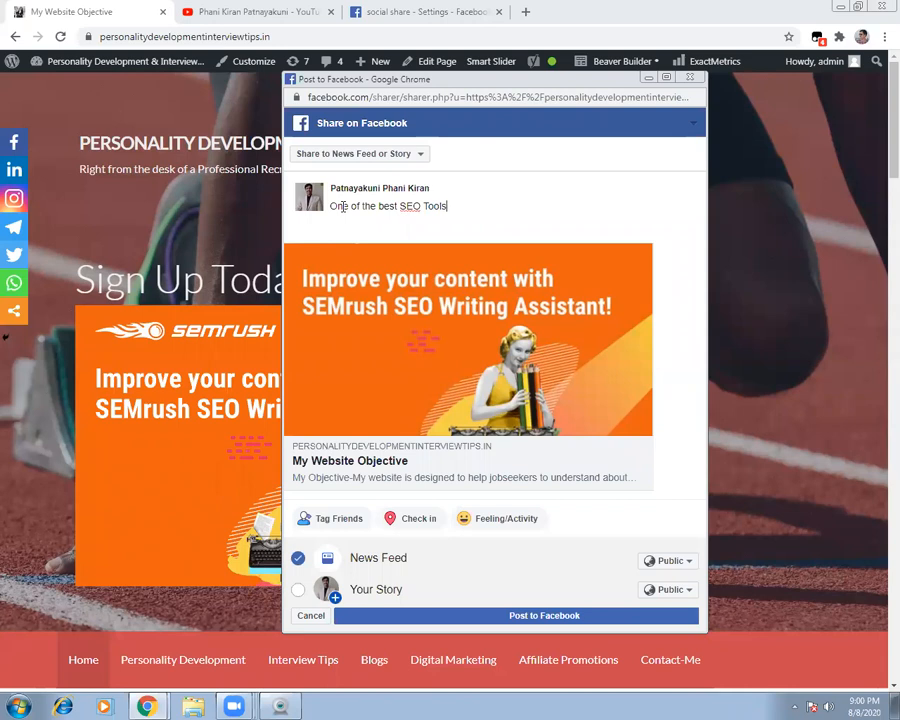
type(" that we can use to study our")
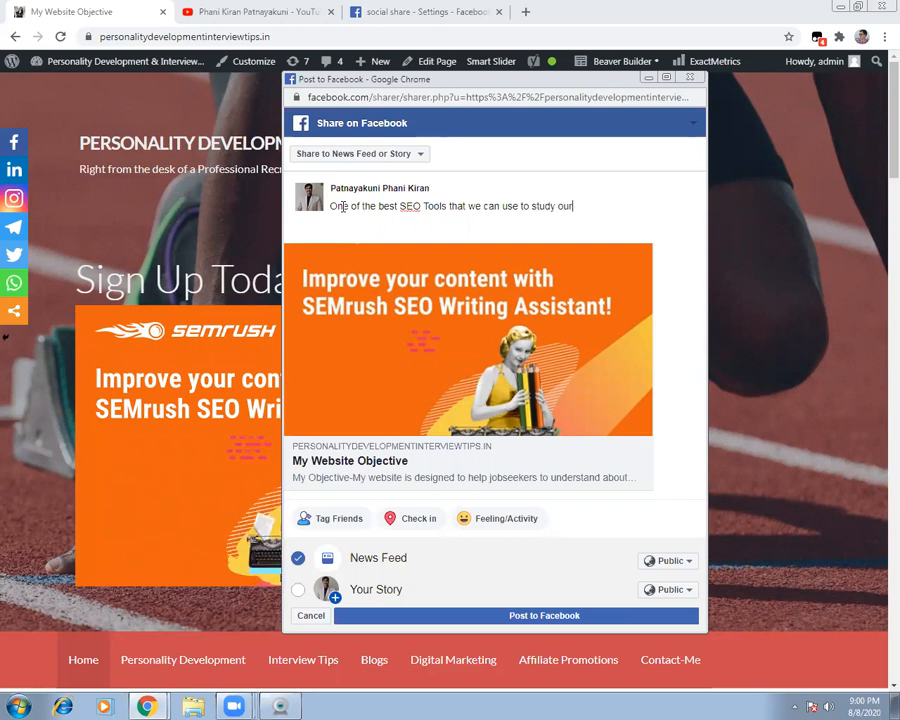
type("ompetitors")
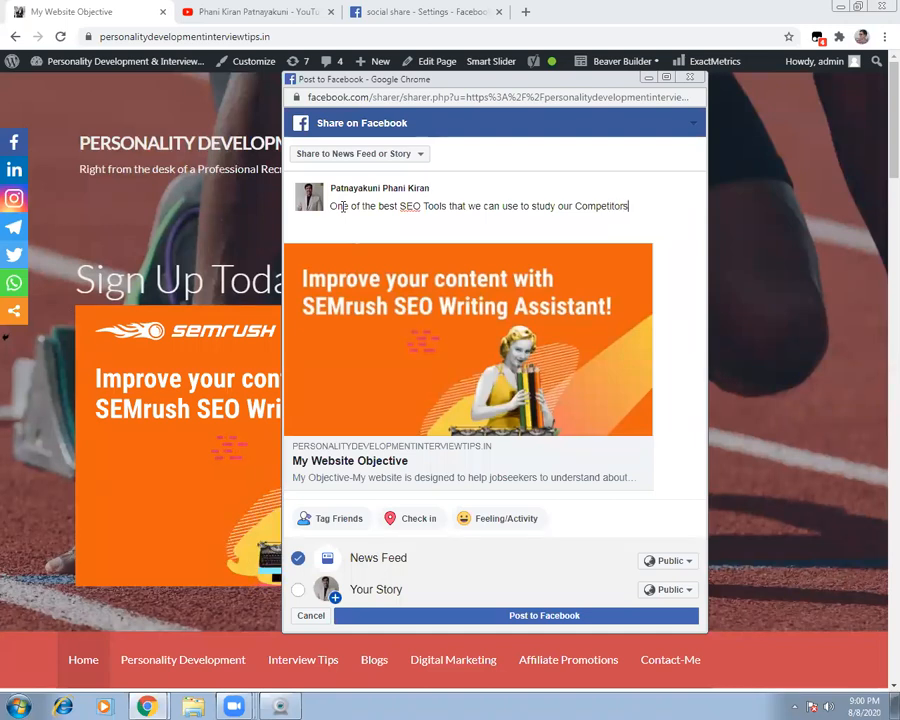
type(" Keywo")
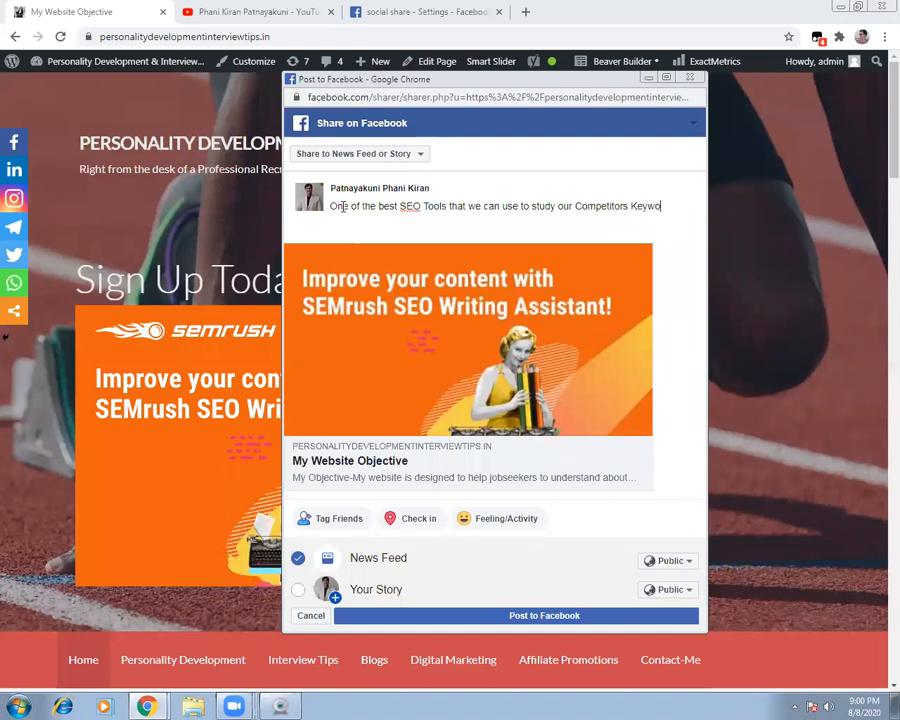
type("rds and")
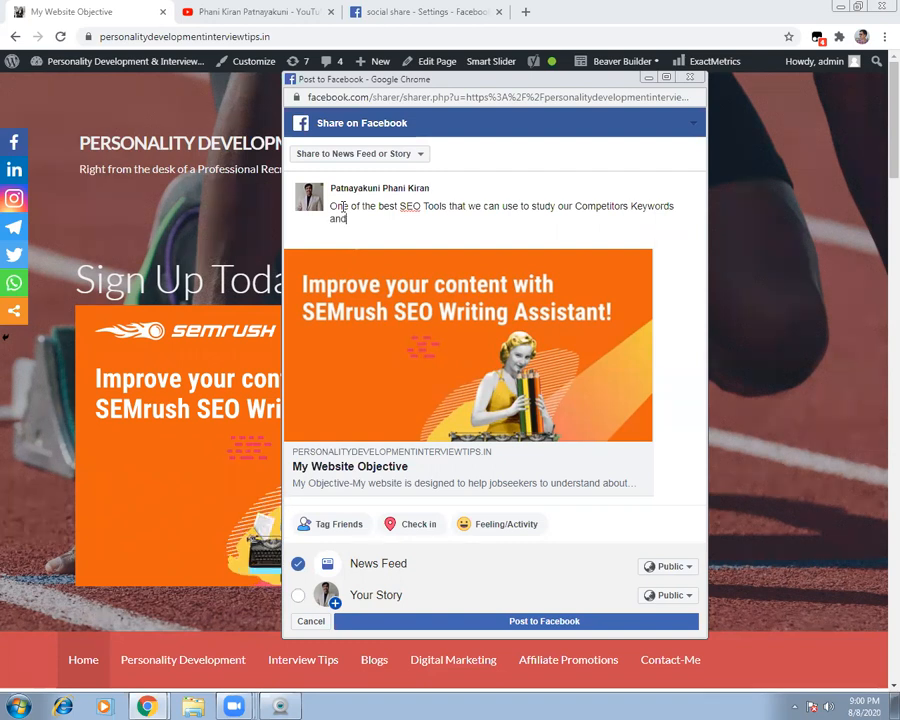
type(" Traffic .")
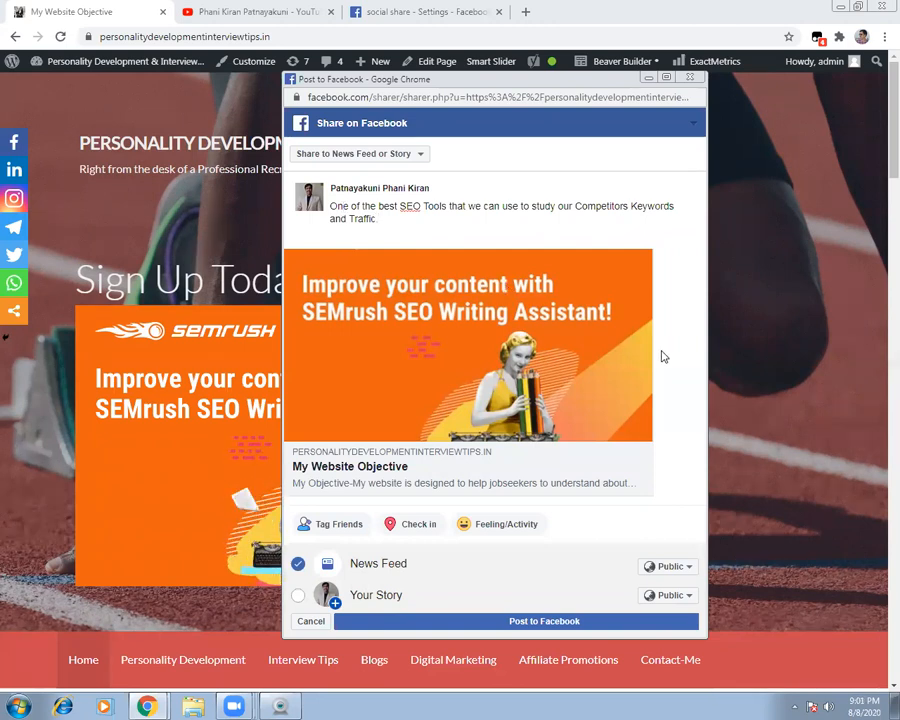
left_click(540, 621)
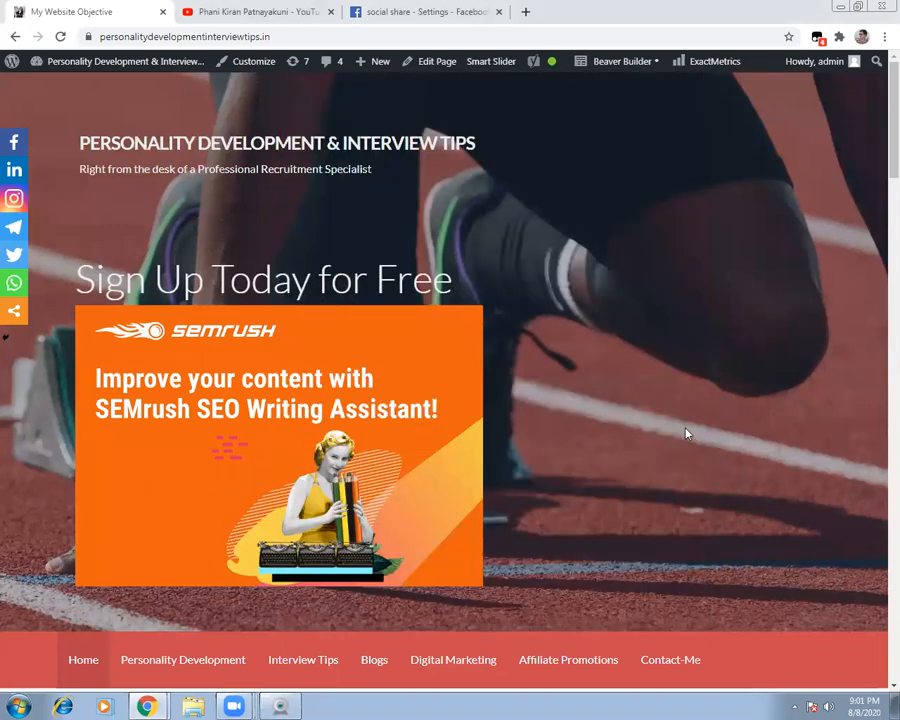
Reload the live home page and return to the Sassy Social Share settings in the WordPress dashboard.
left_click(61, 36)
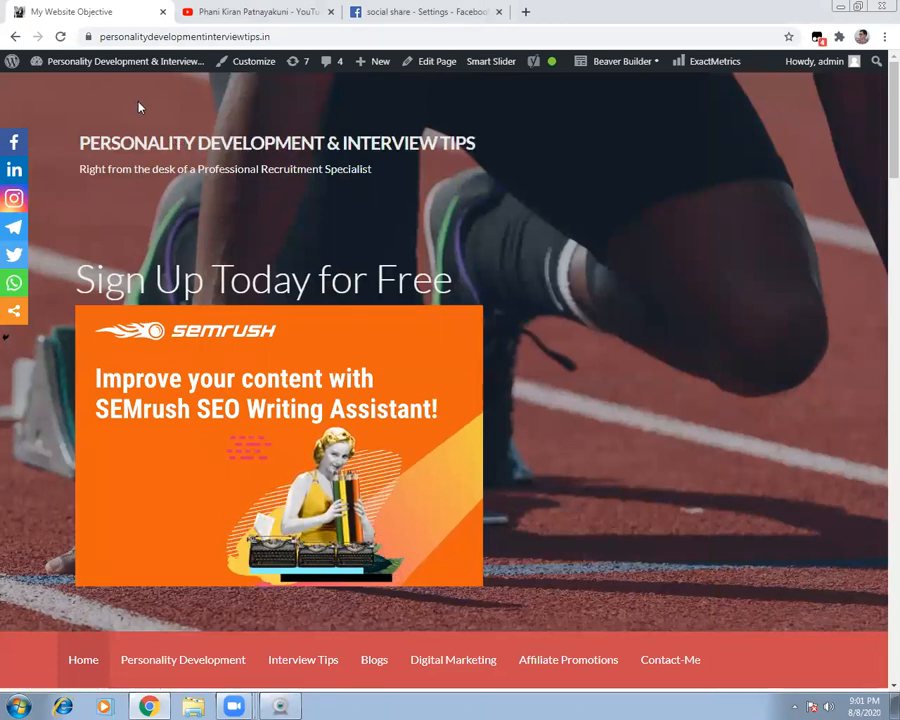
left_click(60, 37)
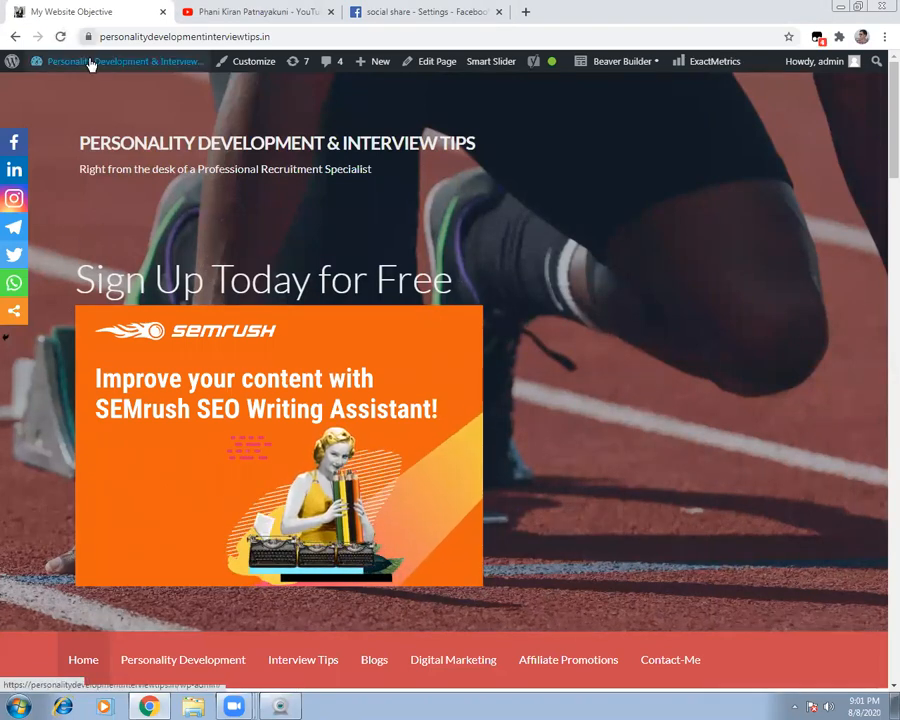
mouse_move(88, 66)
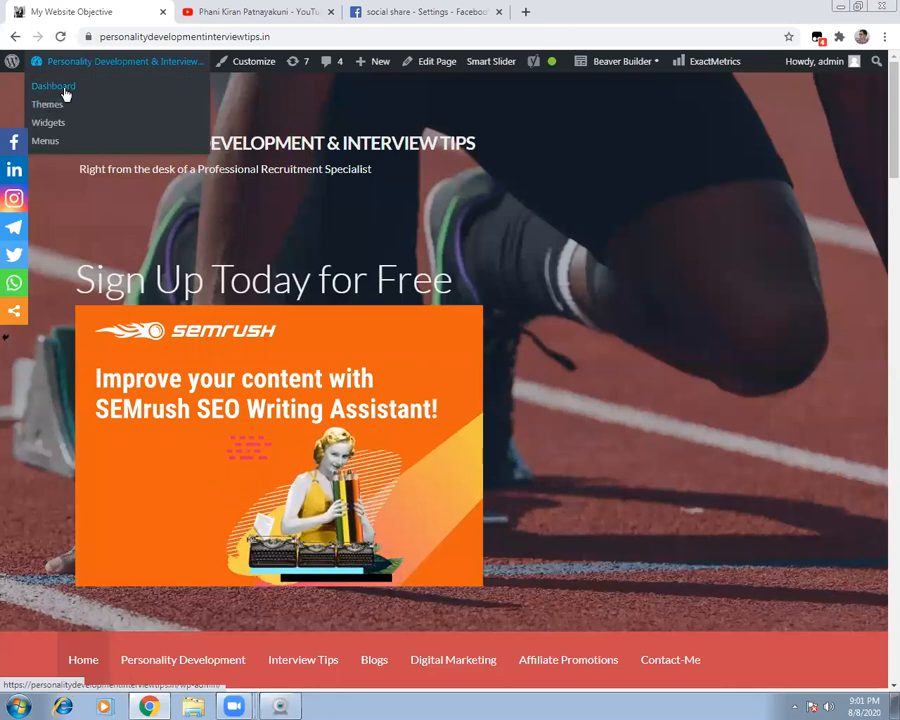
left_click(64, 91)
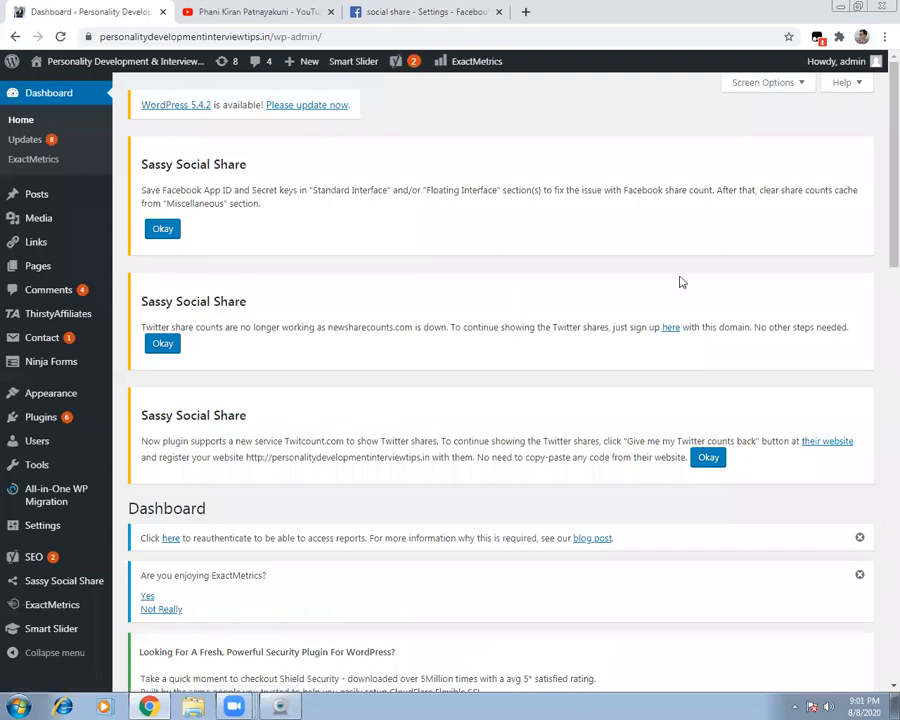
scroll(879, 201, "down", 10)
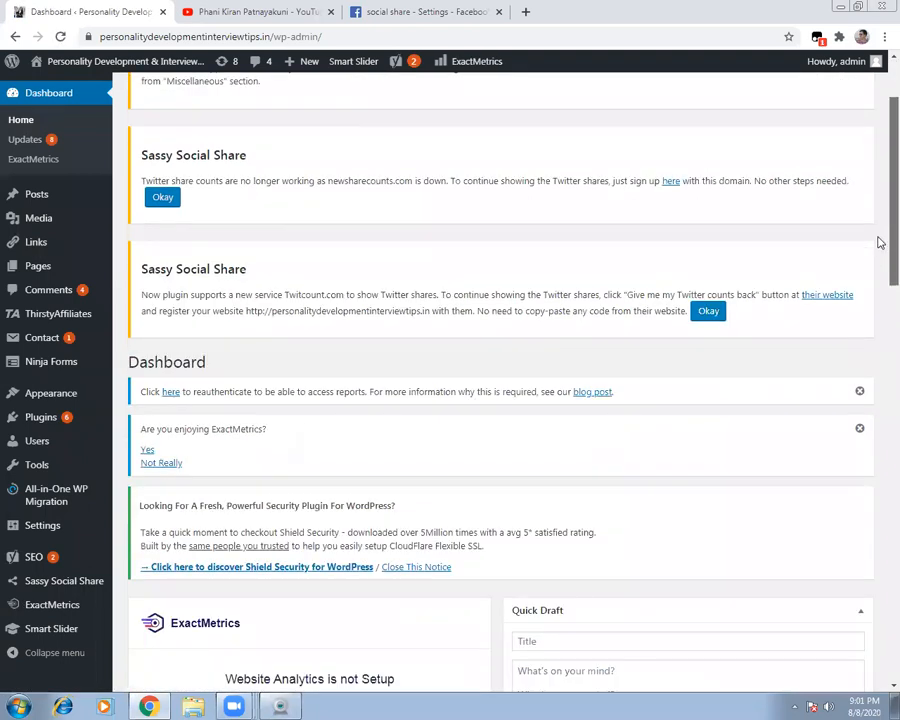
scroll(879, 594, "down", 3)
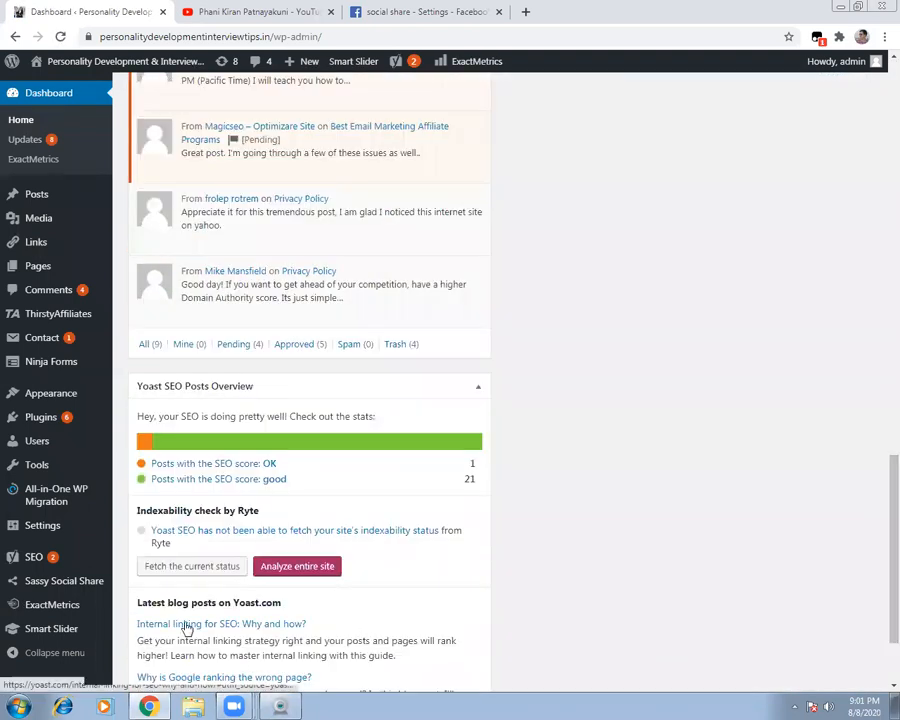
mouse_move(96, 594)
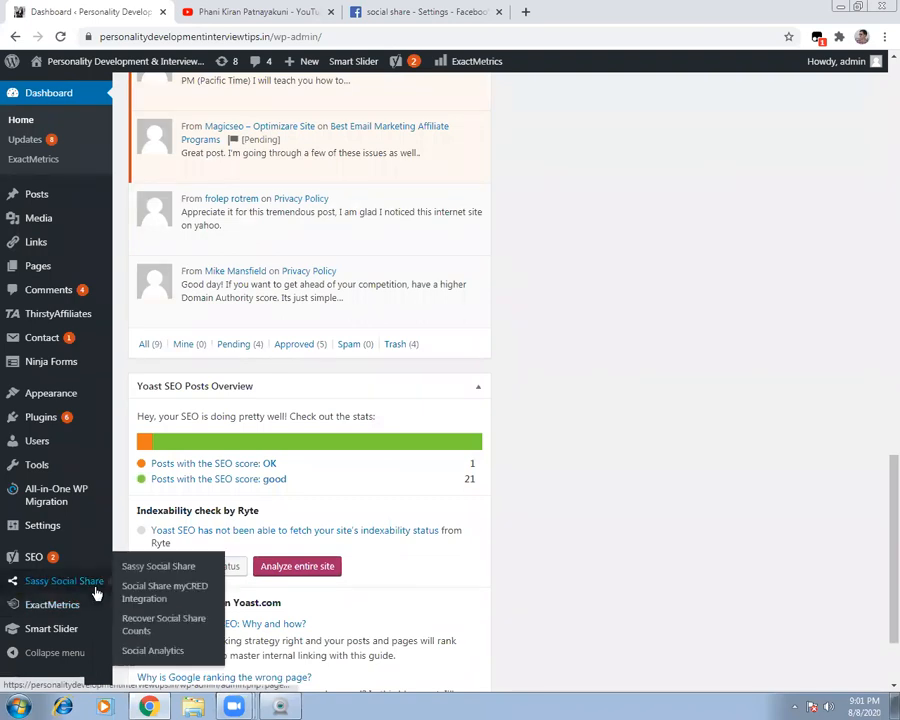
left_click(180, 570)
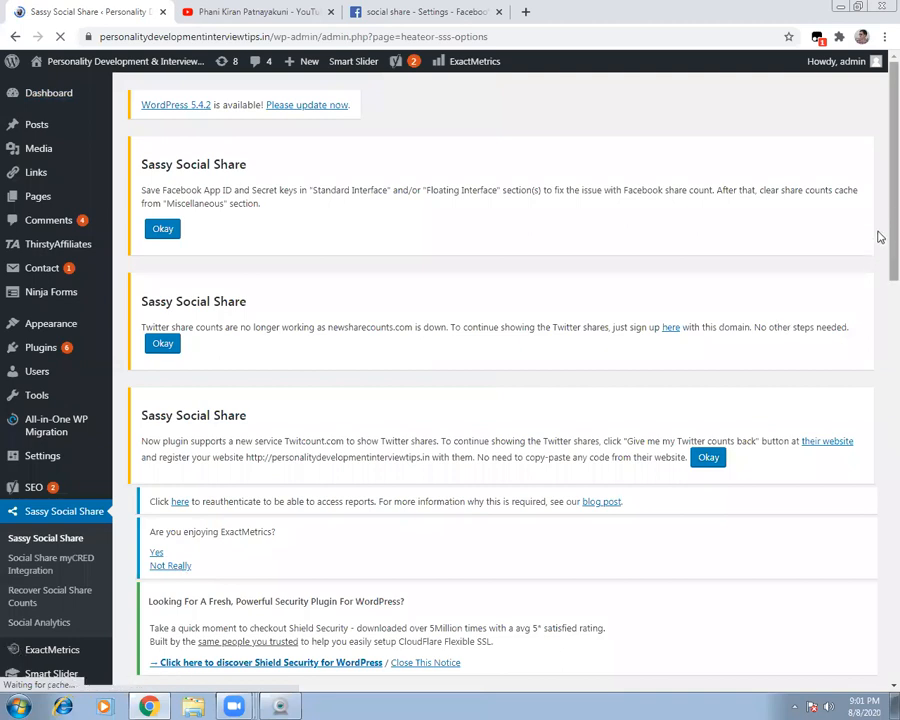
Enable Show total shares in Sassy Social Share's Floating Interface settings, save the changes and visit the live website.
scroll(880, 212, "down", 5)
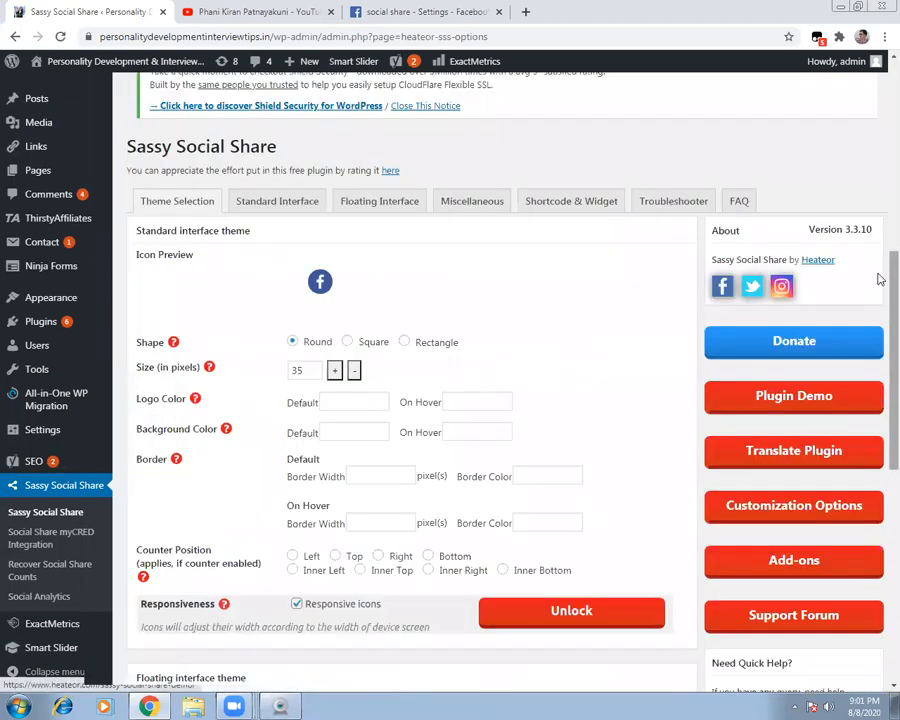
left_click_drag(880, 279, 880, 498)
scroll(880, 214, "up", 4)
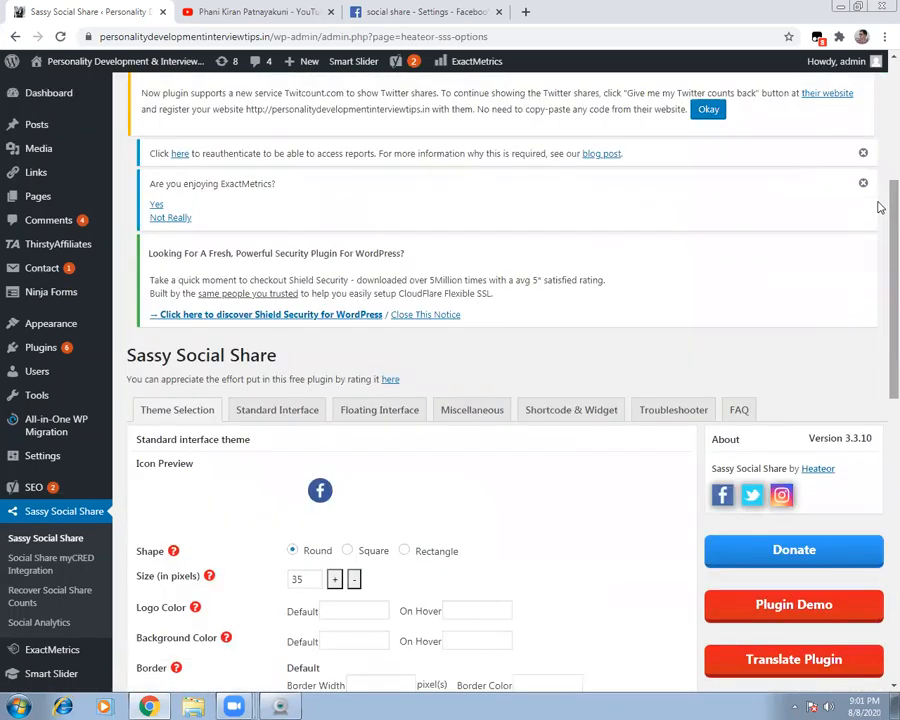
left_click(402, 422)
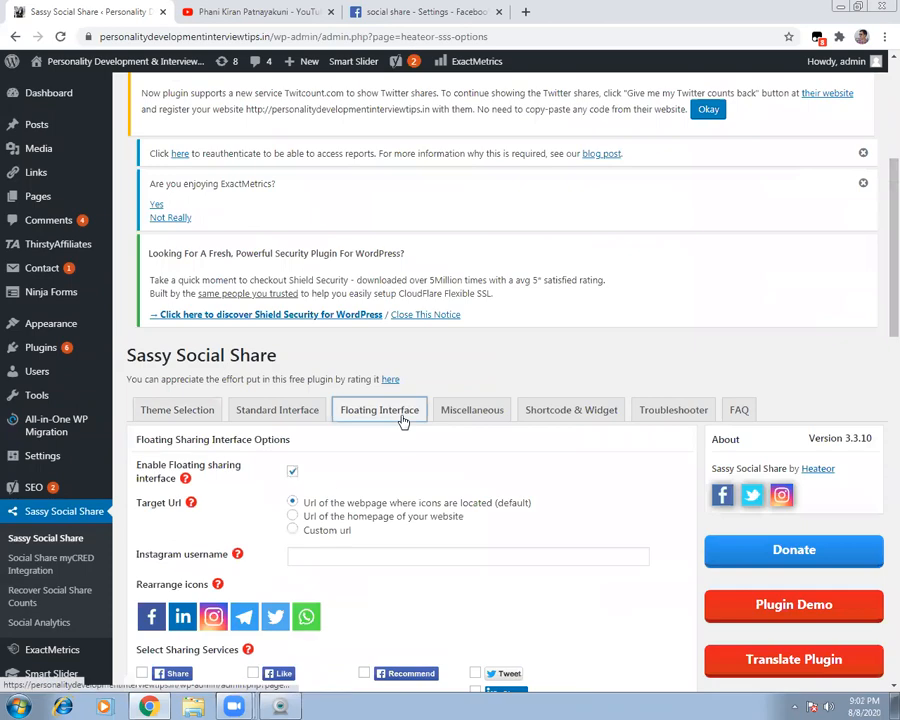
left_click_drag(880, 186, 880, 511)
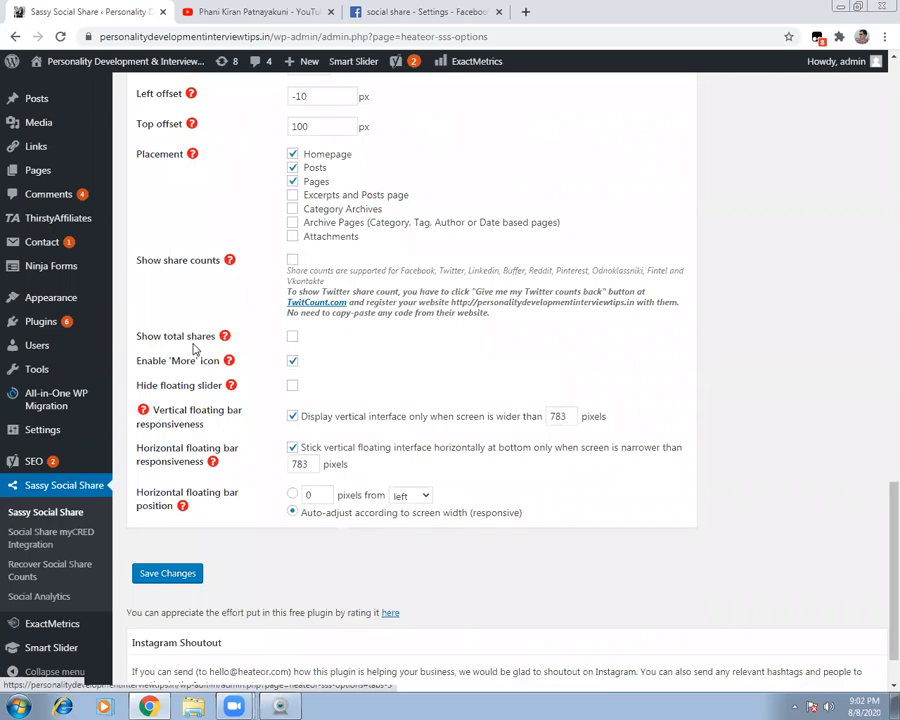
left_click(292, 339)
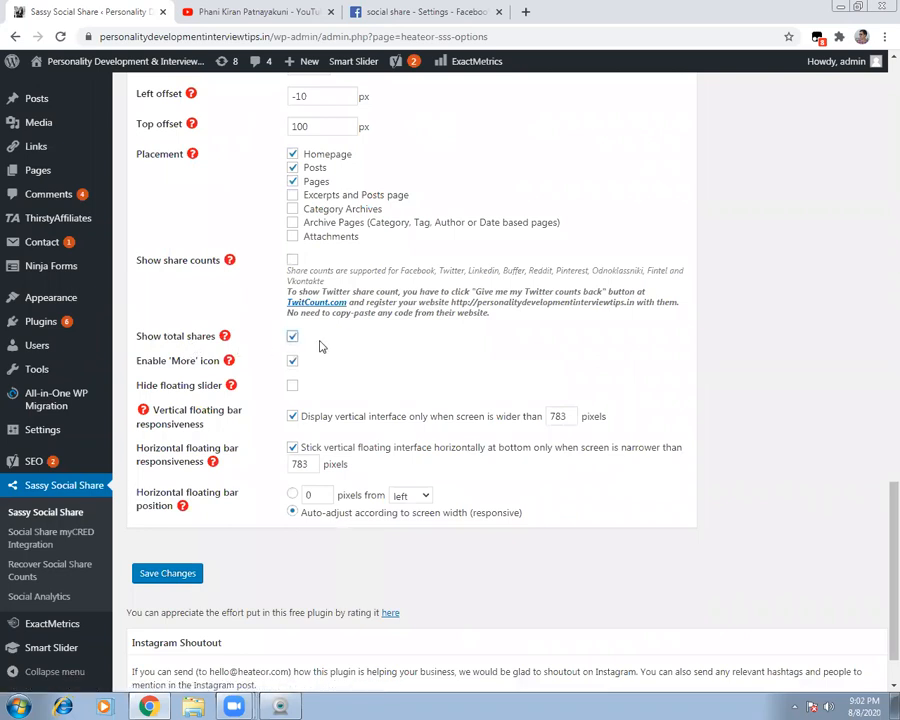
left_click(180, 578)
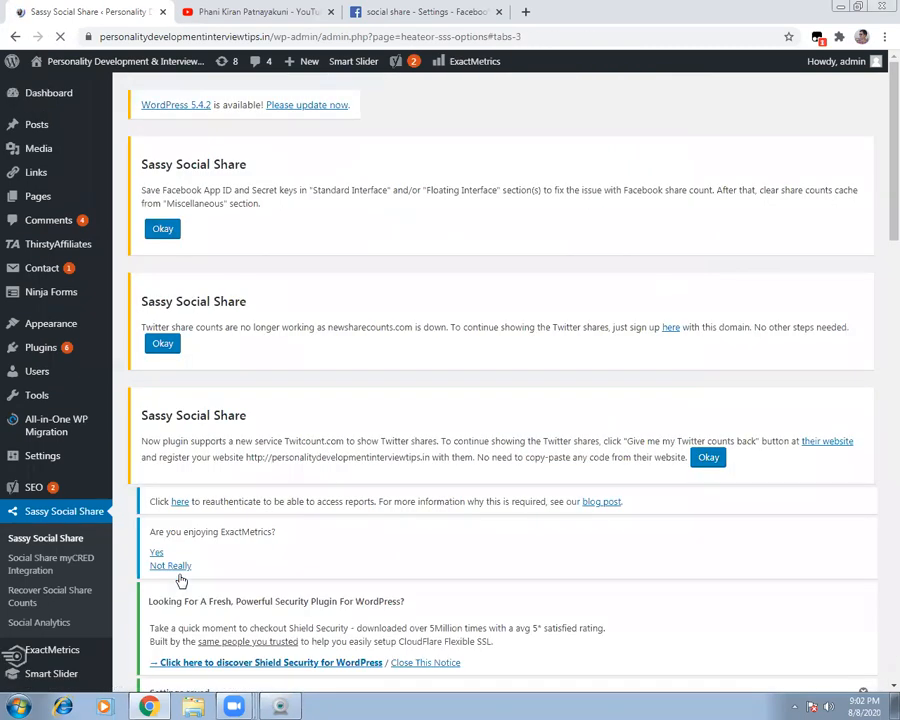
mouse_move(45, 64)
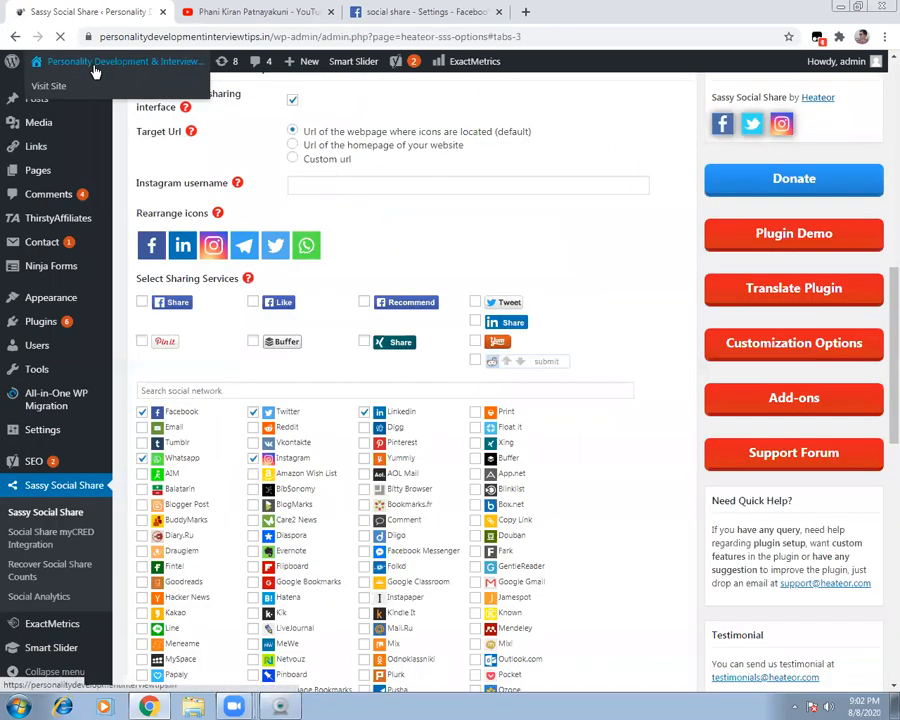
left_click(47, 88)
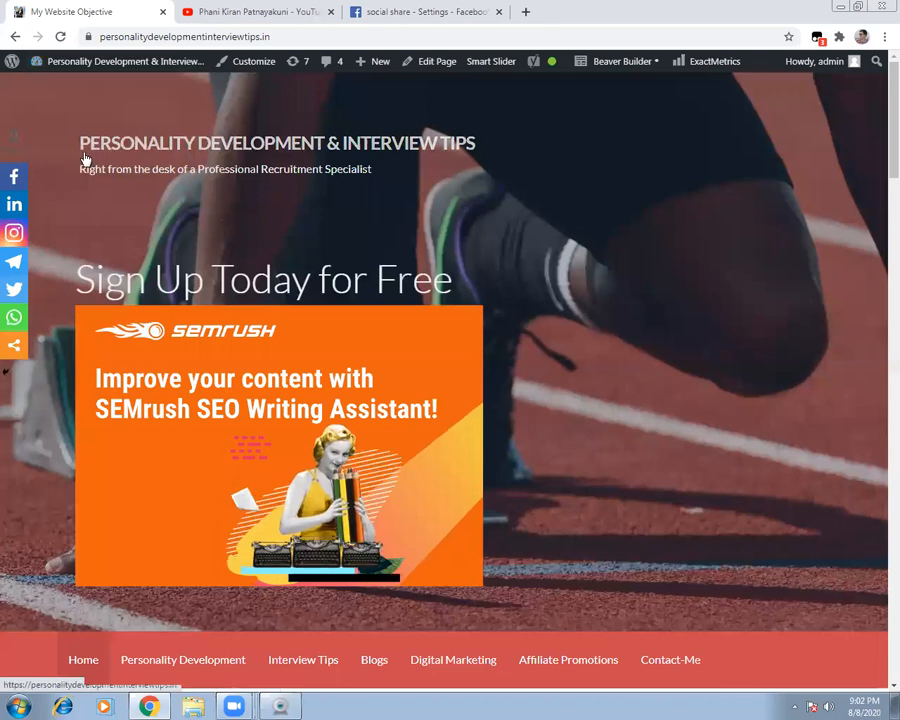
Start a LinkedIn post from the floating share icons, enter "Hi All, Here is my Website which I use to help my audience" and discard it.
left_click(14, 204)
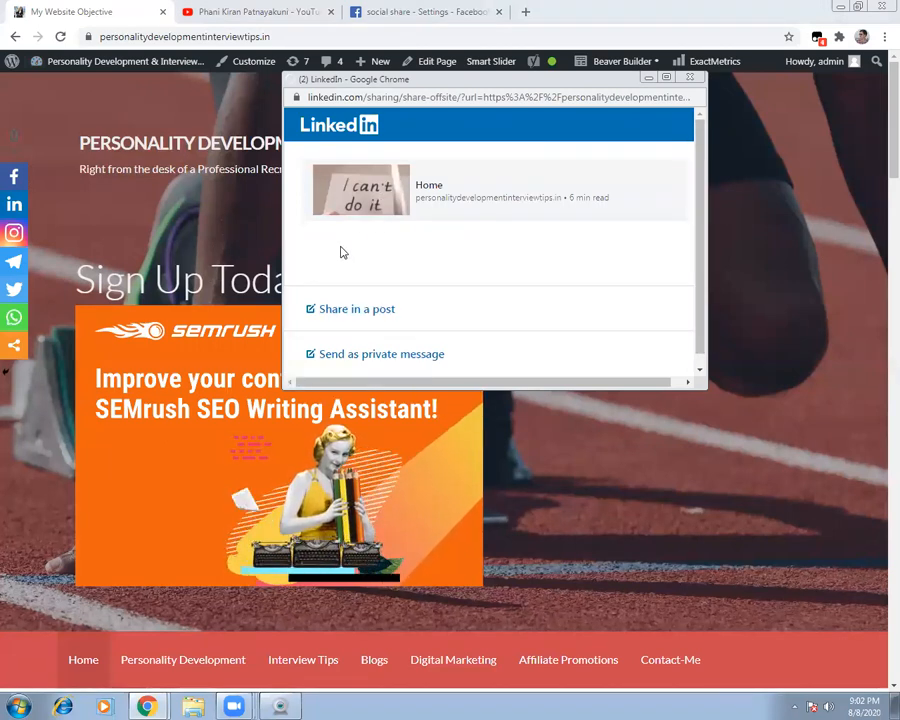
left_click(380, 317)
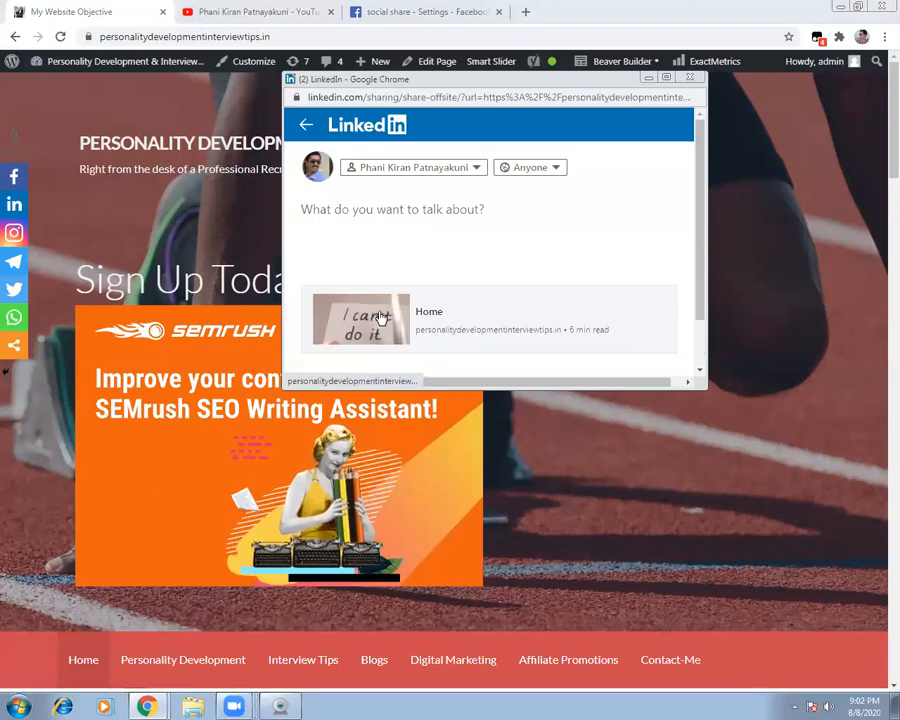
left_click(351, 211)
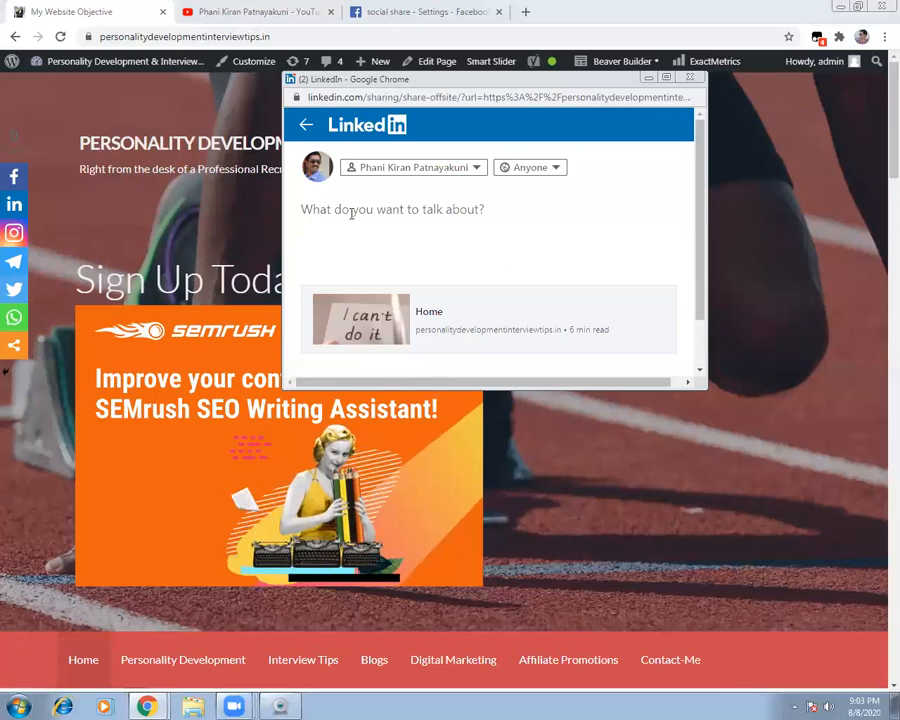
type("Hi All")
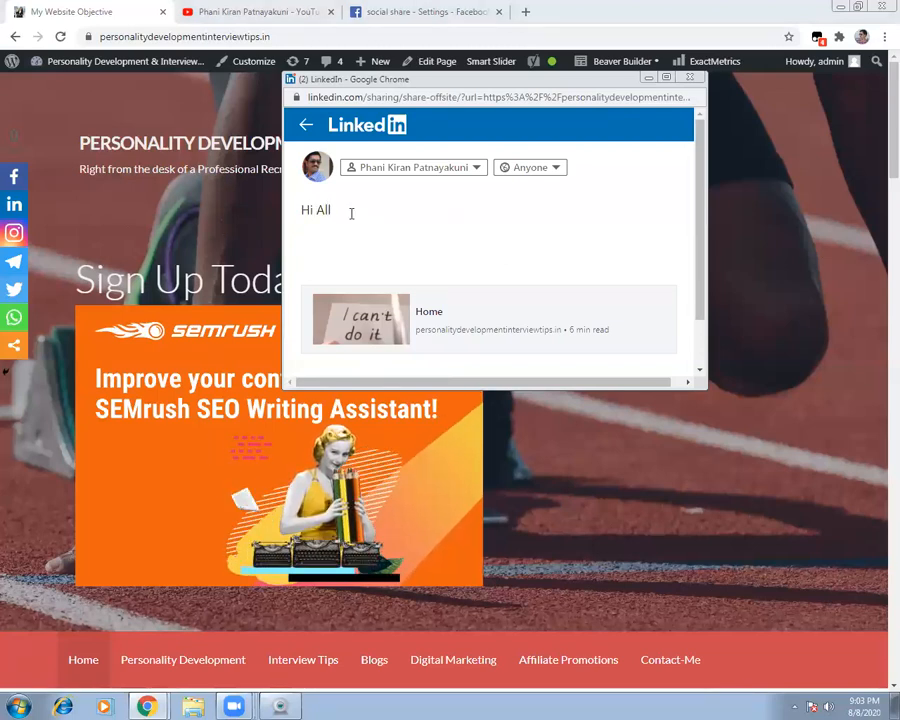
type(",")
key("Return")
key("Return")
type("Here is my Website which i")
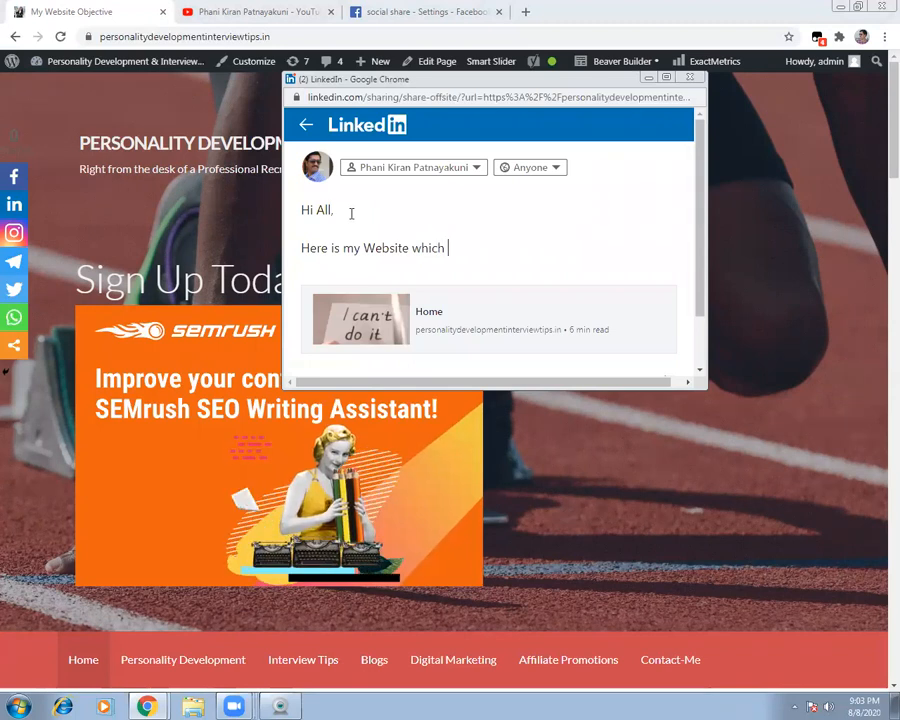
type("I")
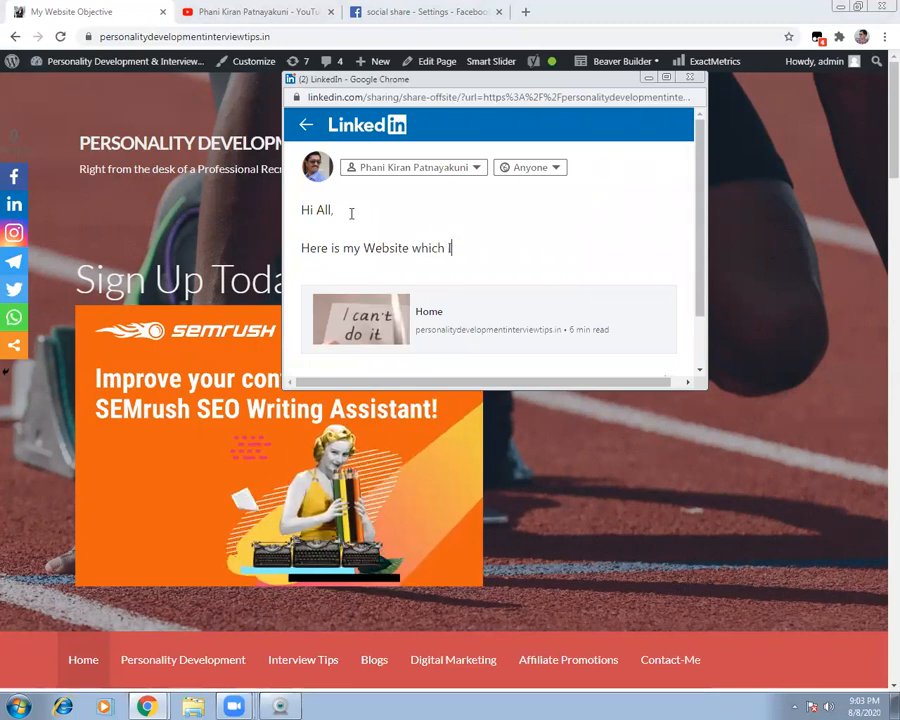
type(" use to help")
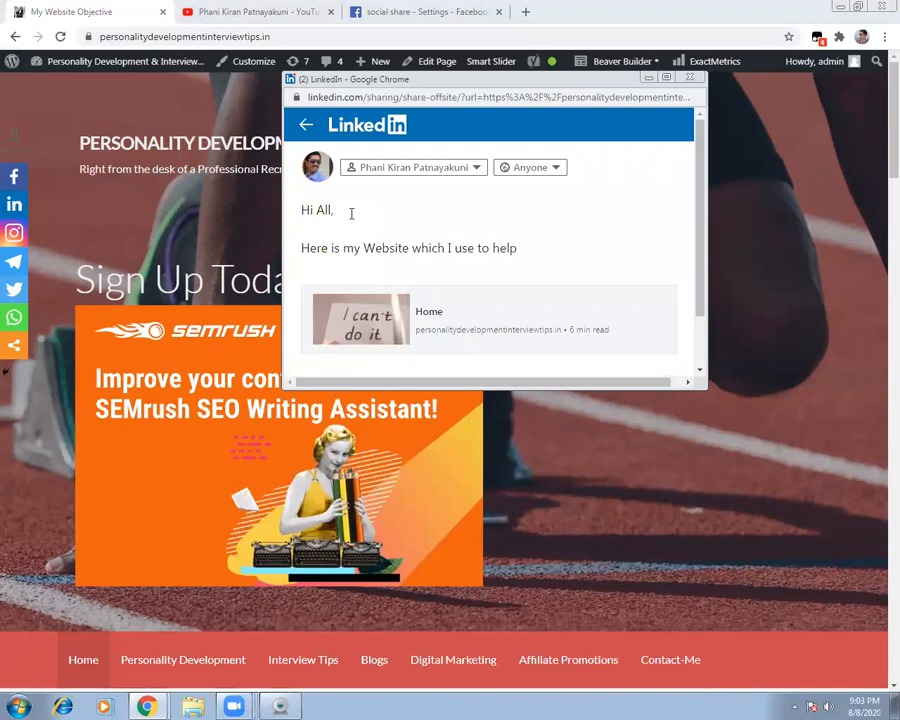
type("my audience t")
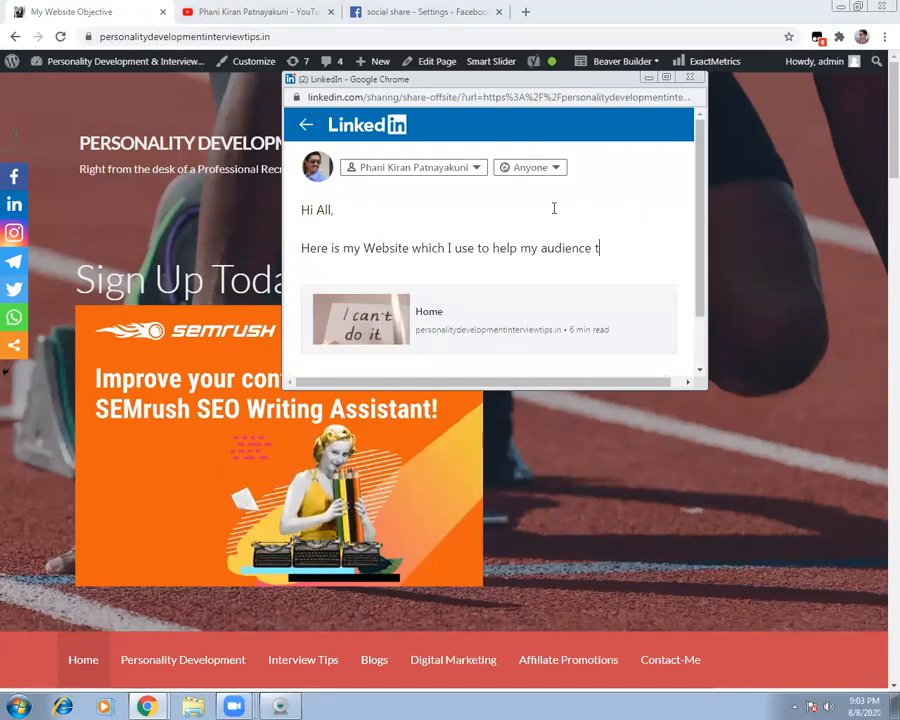
left_click(690, 80)
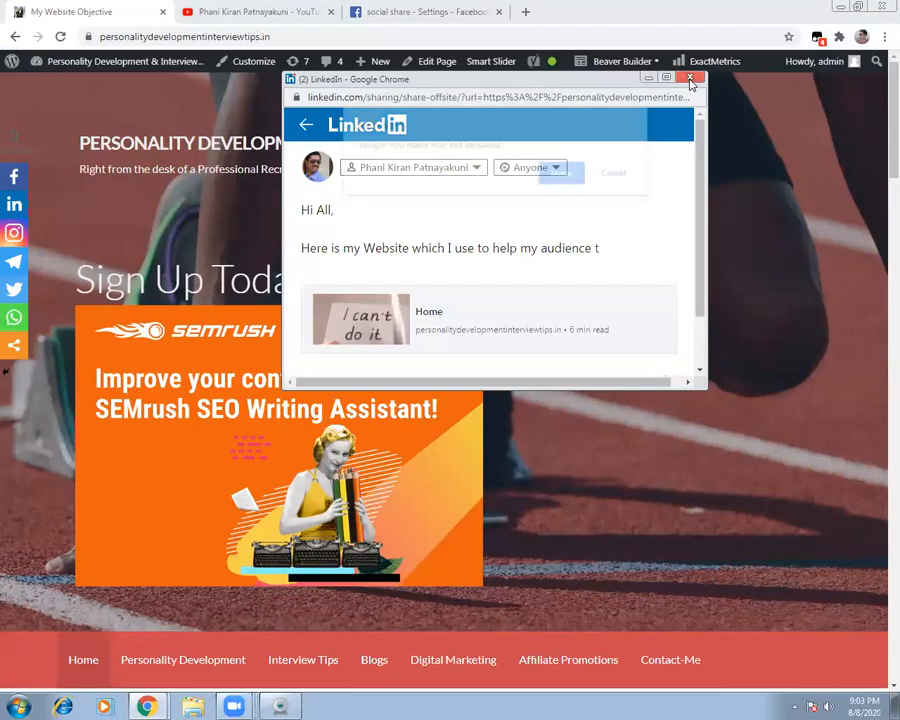
left_click(575, 175)
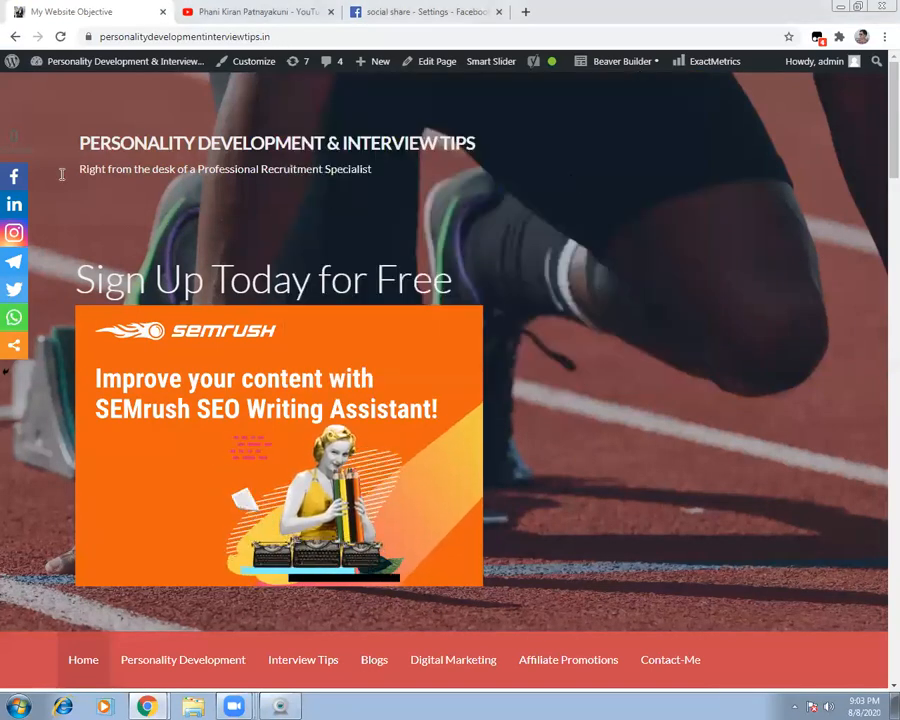
Open Instagram from the floating share icons to check the link, and return to the live website's home page.
left_click(16, 233)
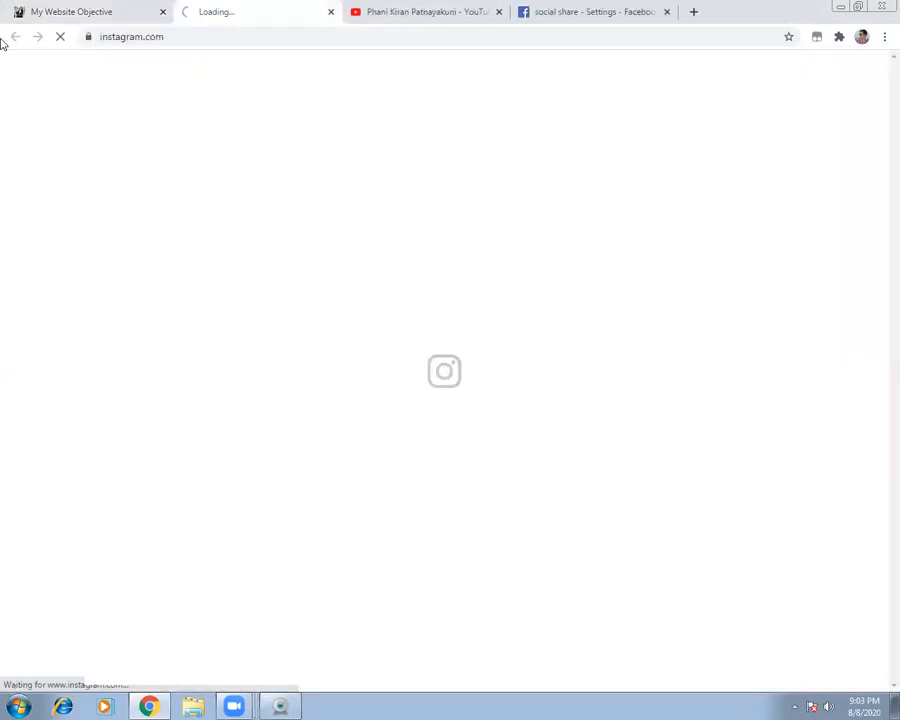
left_click(84, 11)
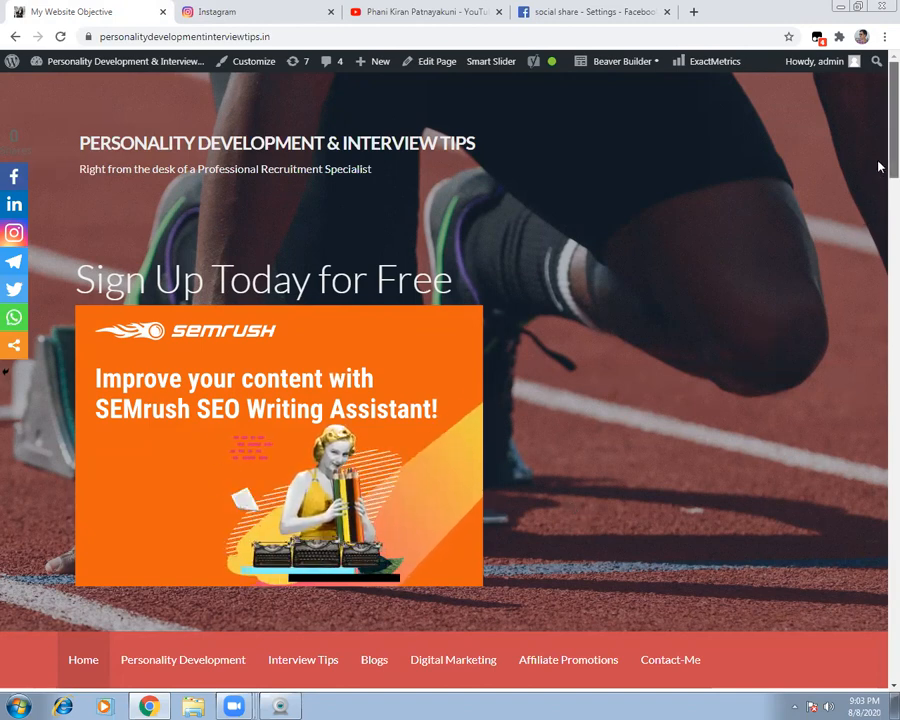
scroll(879, 192, "down", 2)
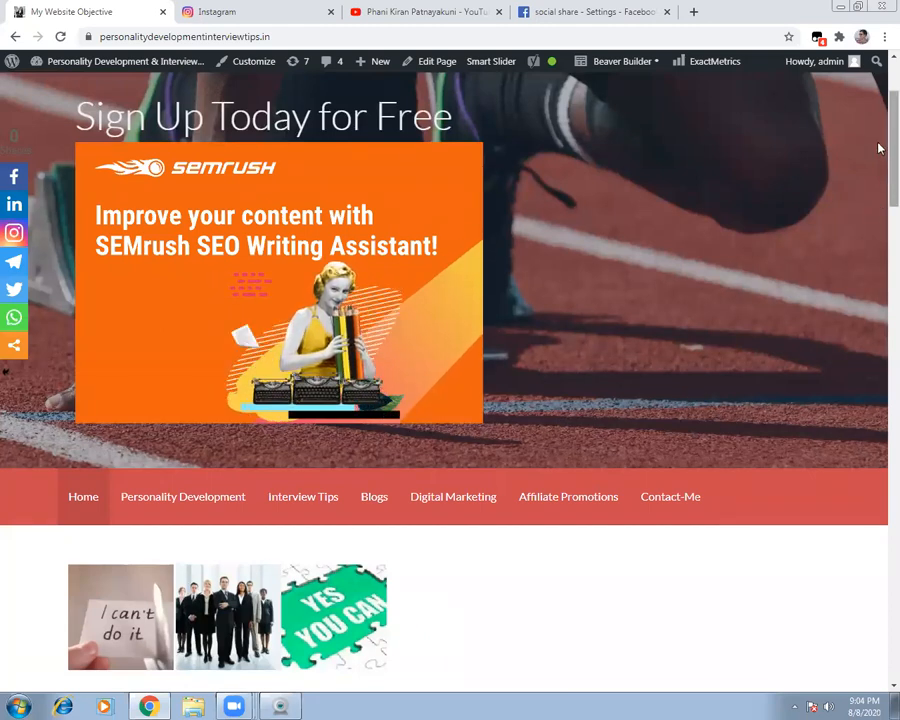
scroll(878, 90, "up", 3)
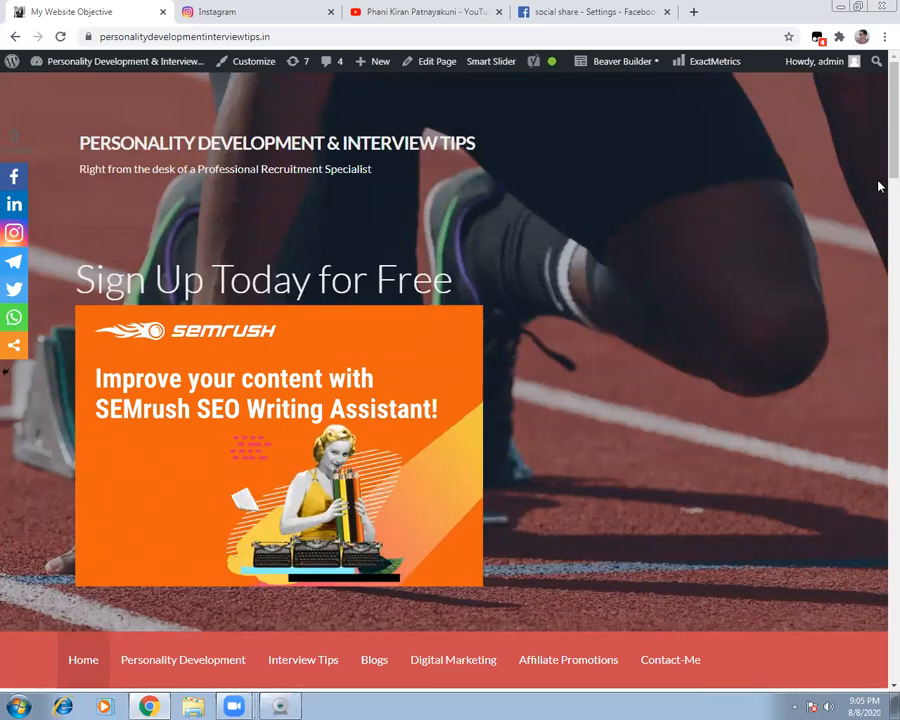
Look through the home page as far as the training session image slider, dismissing the sign-up popup.
scroll(876, 250, "down", 3)
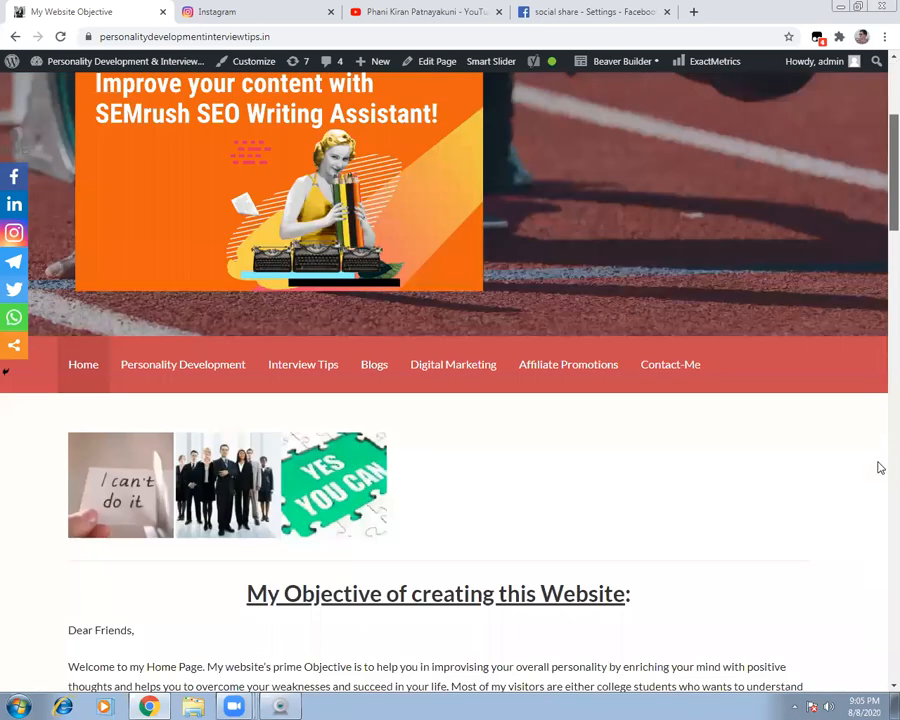
scroll(874, 464, "down", 10)
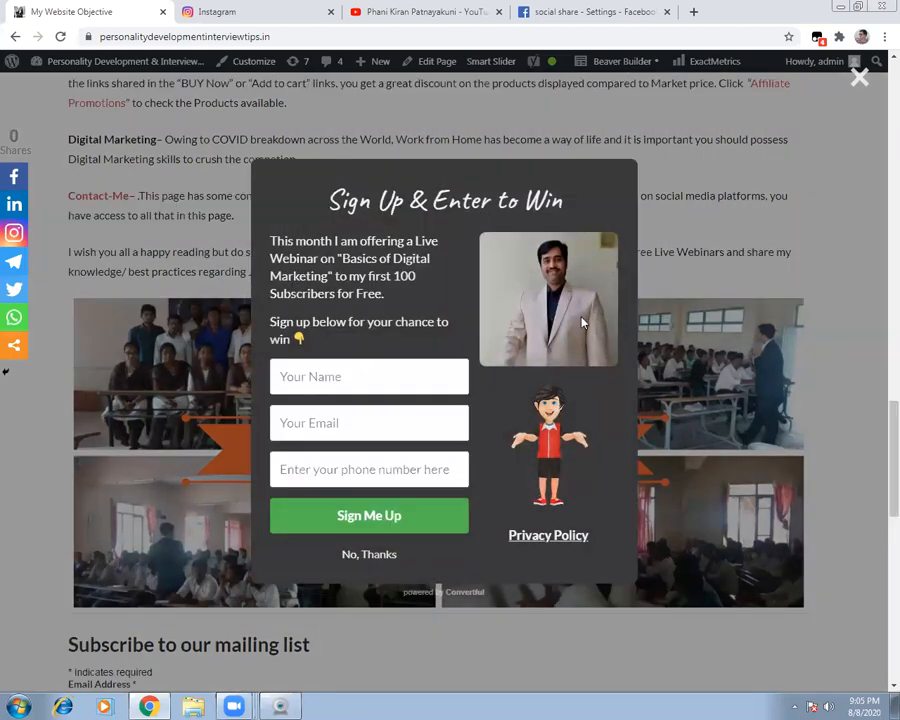
left_click(862, 86)
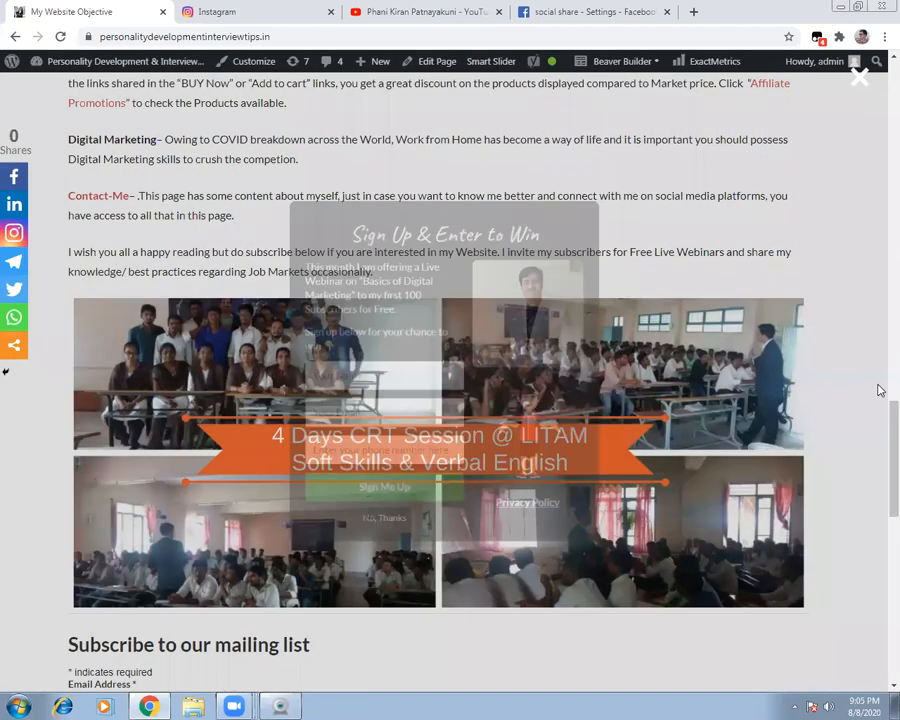
scroll(397, 352, "down", 1)
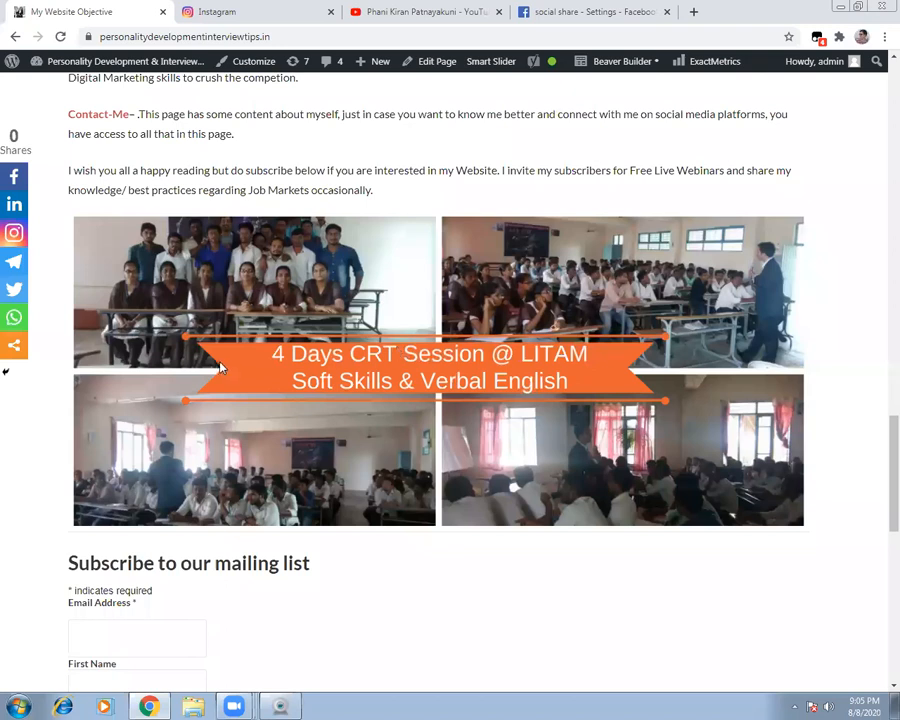
Browse the slides of the image slider above the mailing list form and view the home page's footer.
left_click(784, 373)
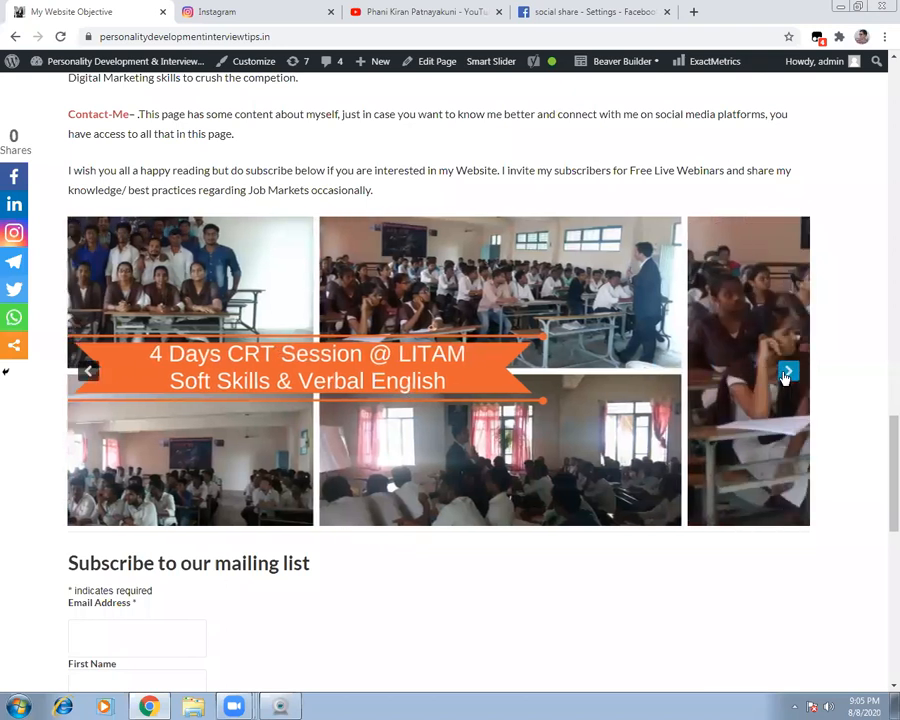
left_click(785, 373)
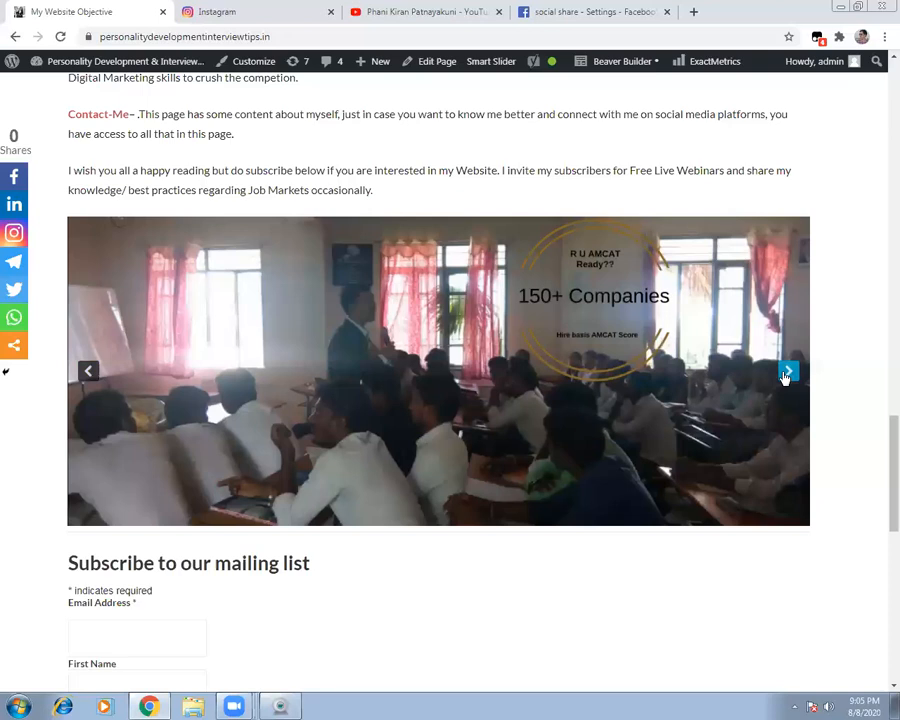
left_click(785, 373)
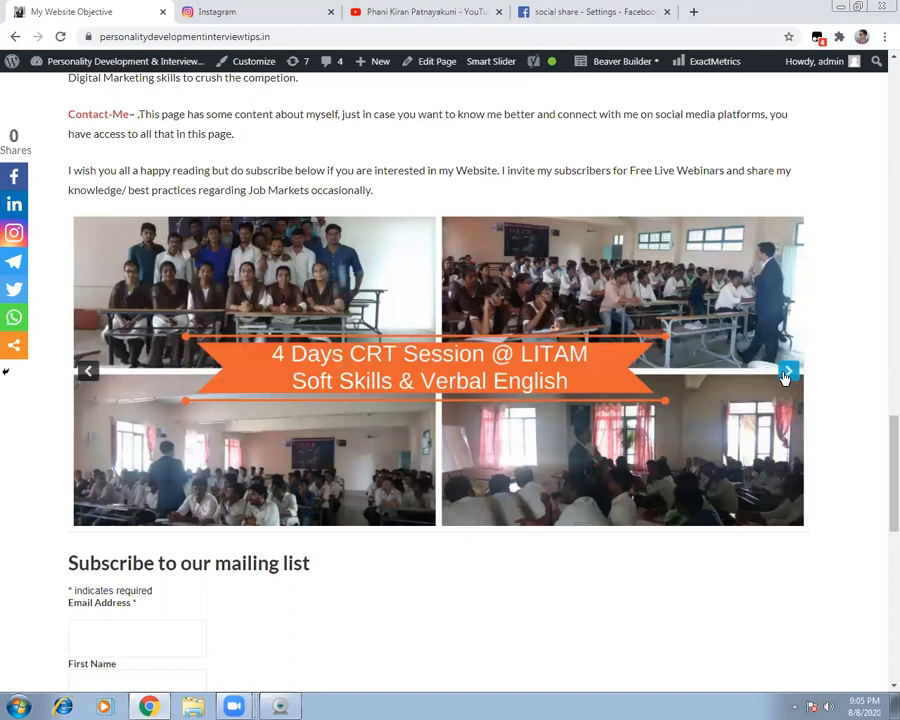
left_click(785, 373)
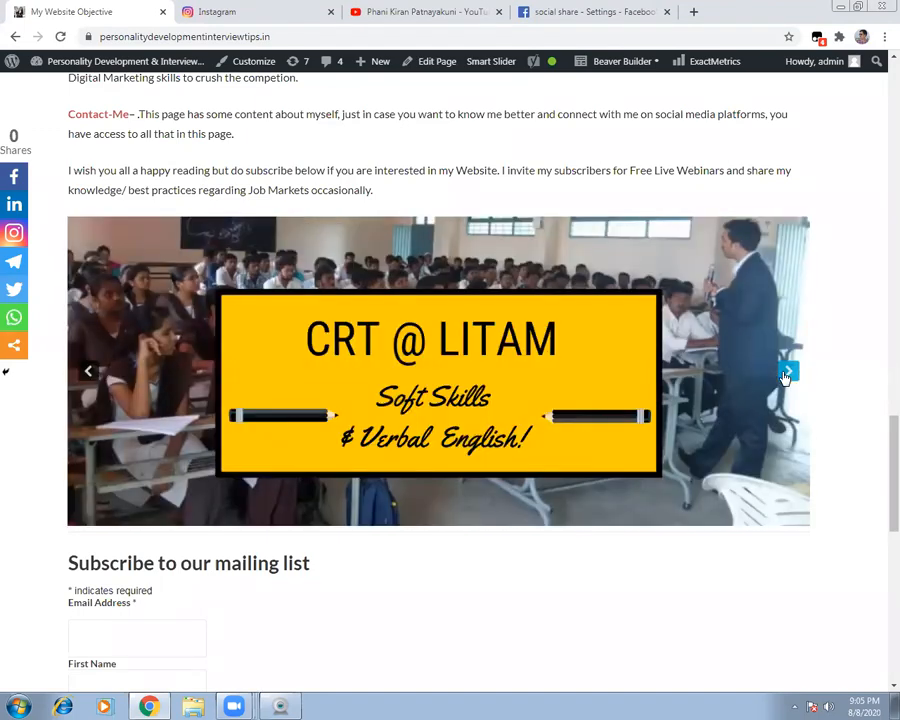
left_click(785, 373)
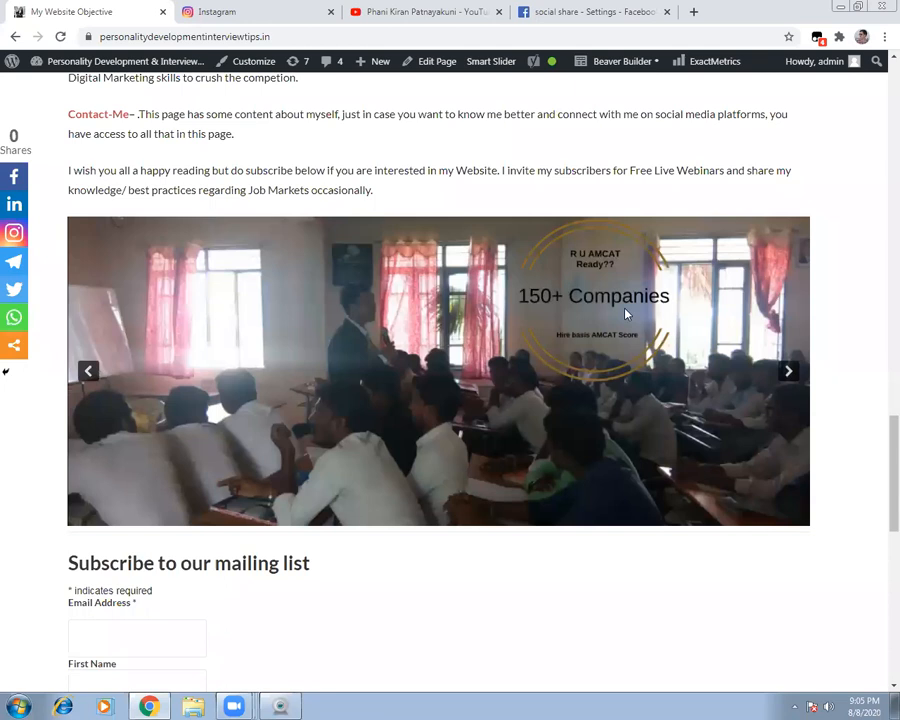
left_click(788, 372)
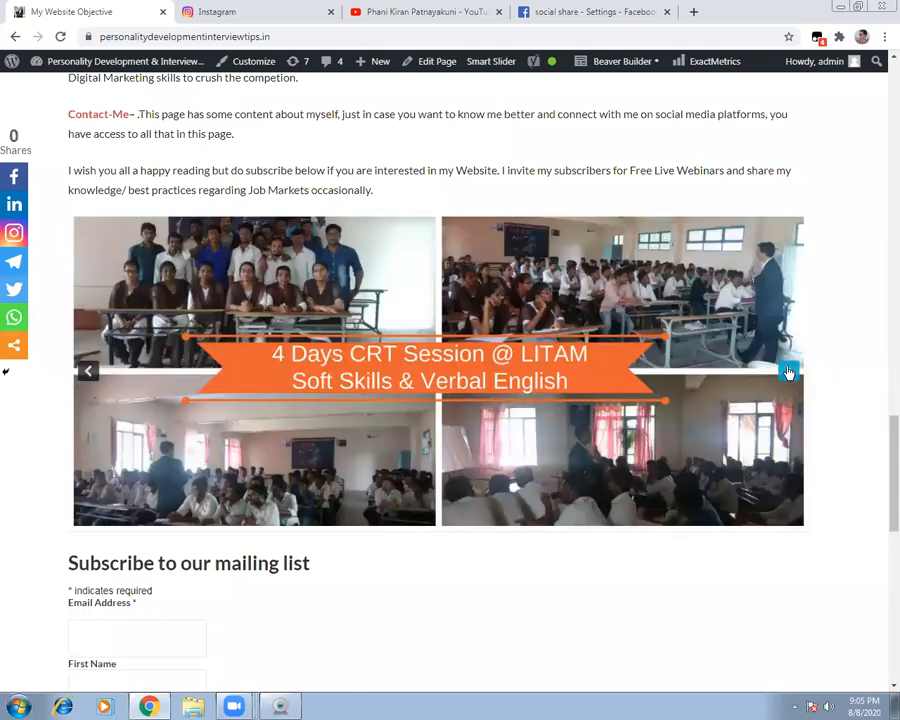
left_click(788, 372)
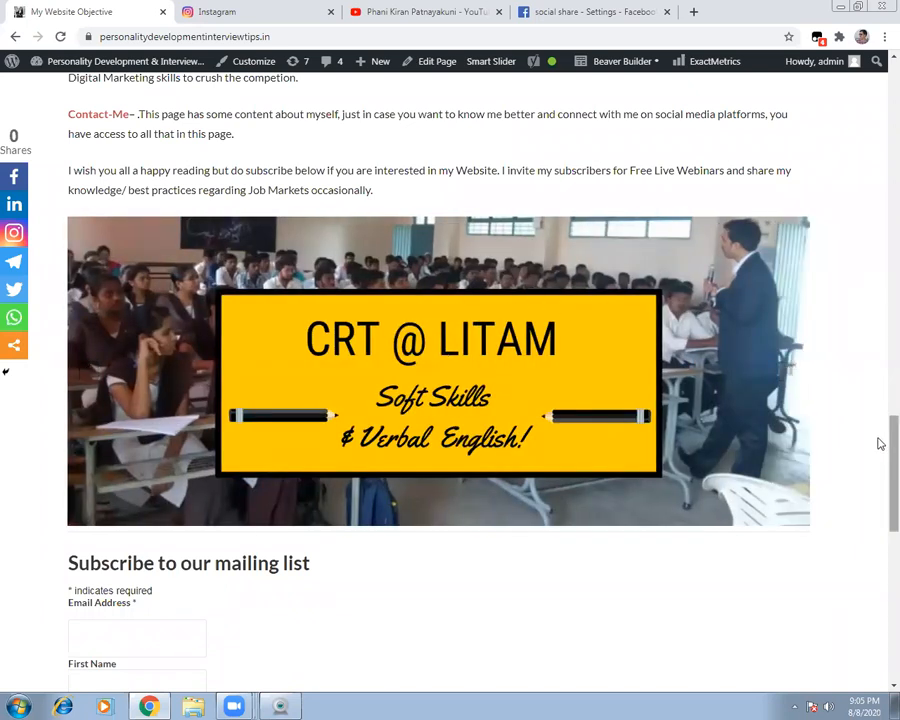
scroll(880, 443, "down", 8)
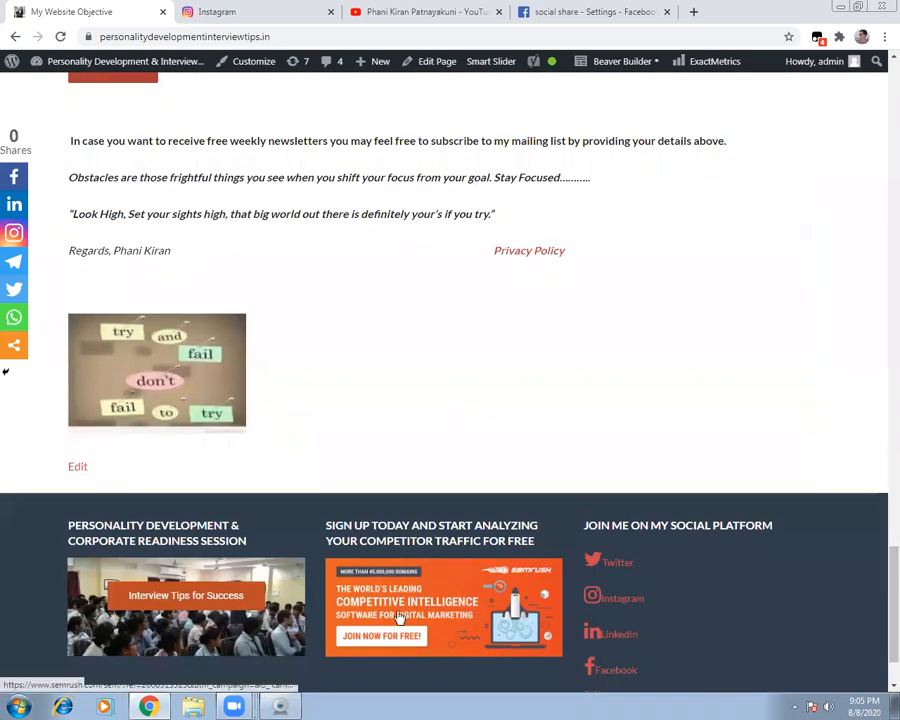